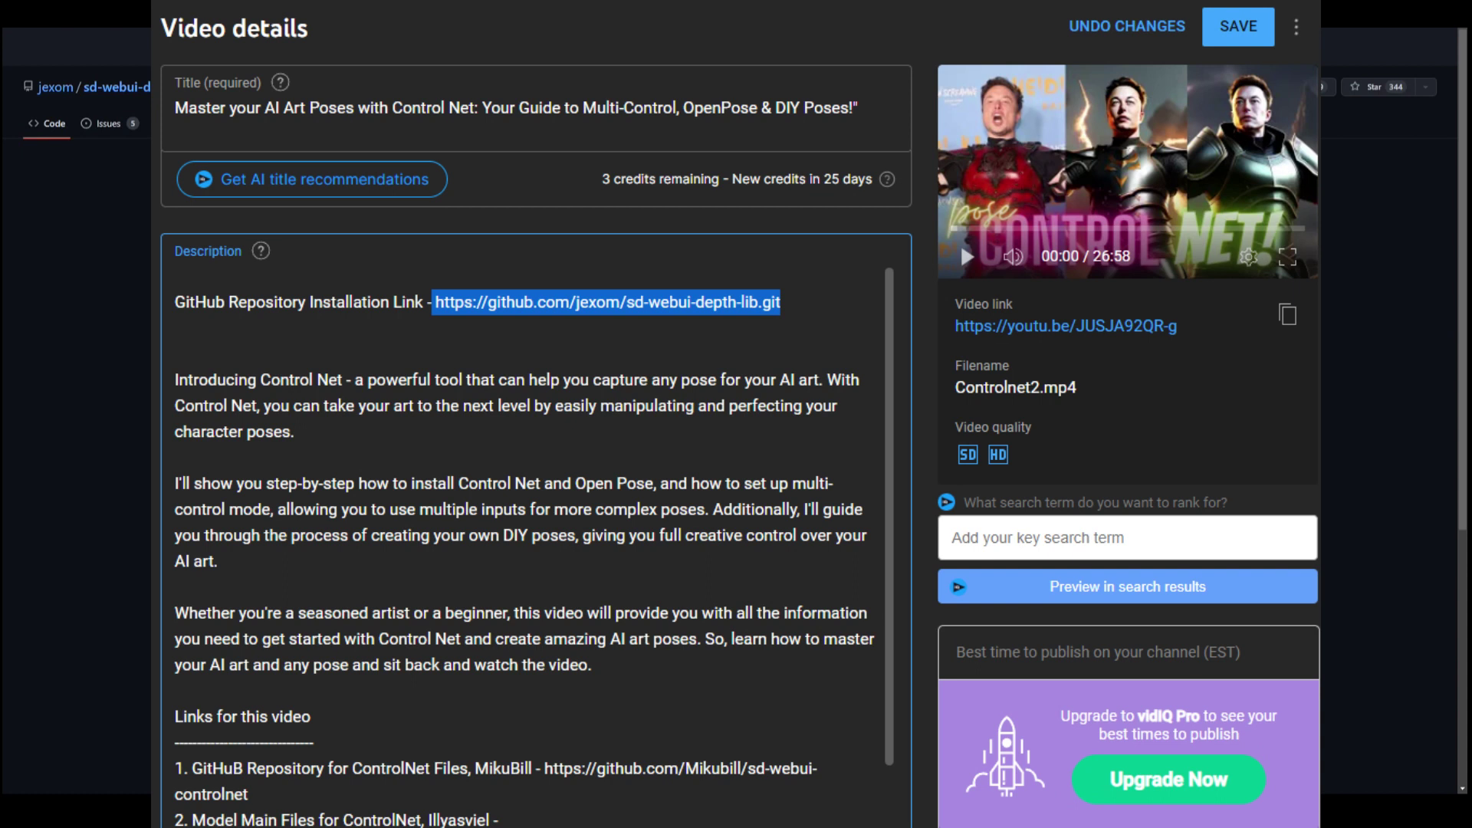
- Copy the HTTPS clone link of the sd-webui-depth-lib GitHub repository
key(ctrl+c)
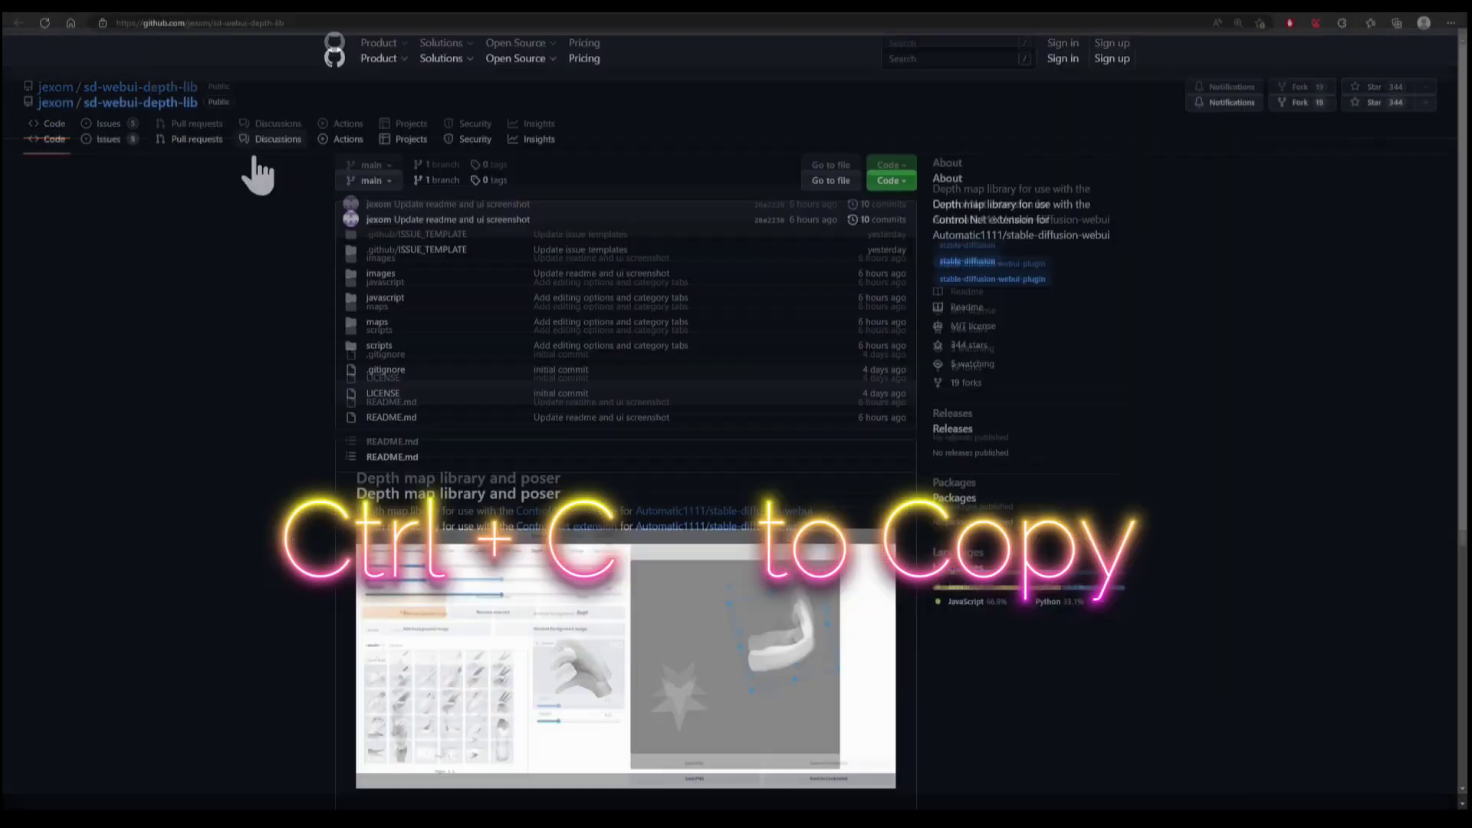
click(273, 23)
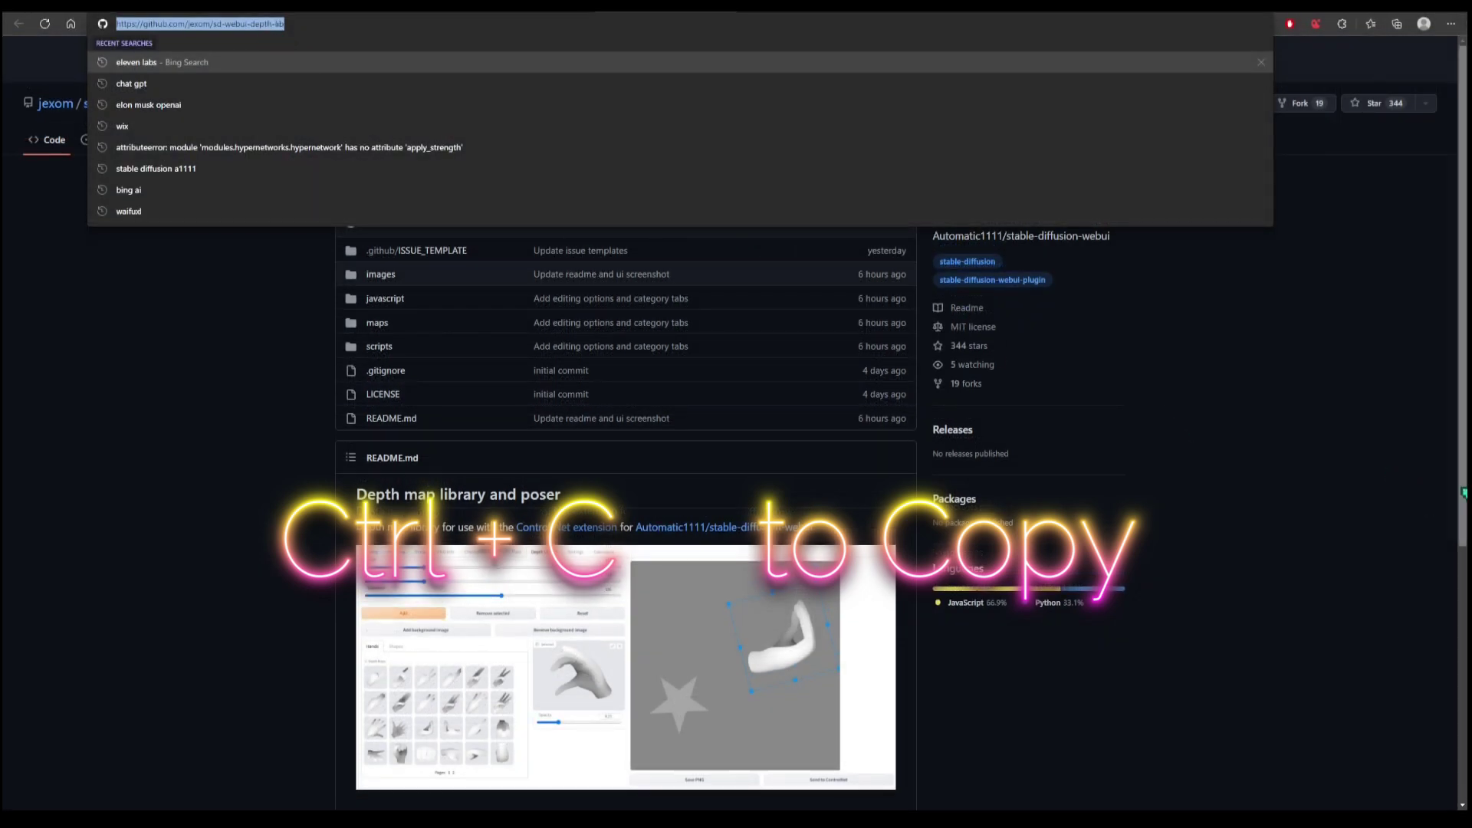
key(Escape)
click(889, 181)
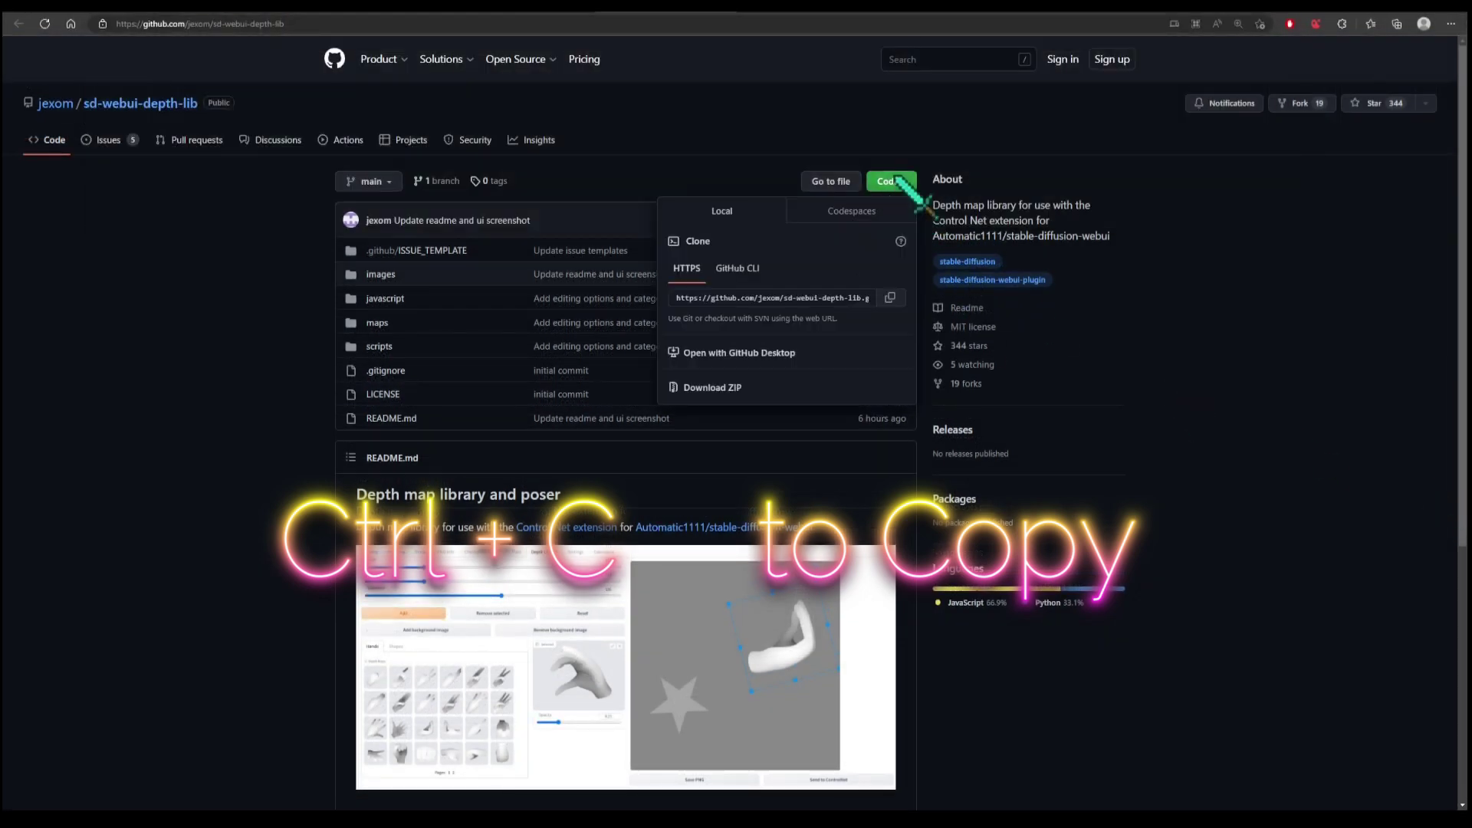
click(889, 297)
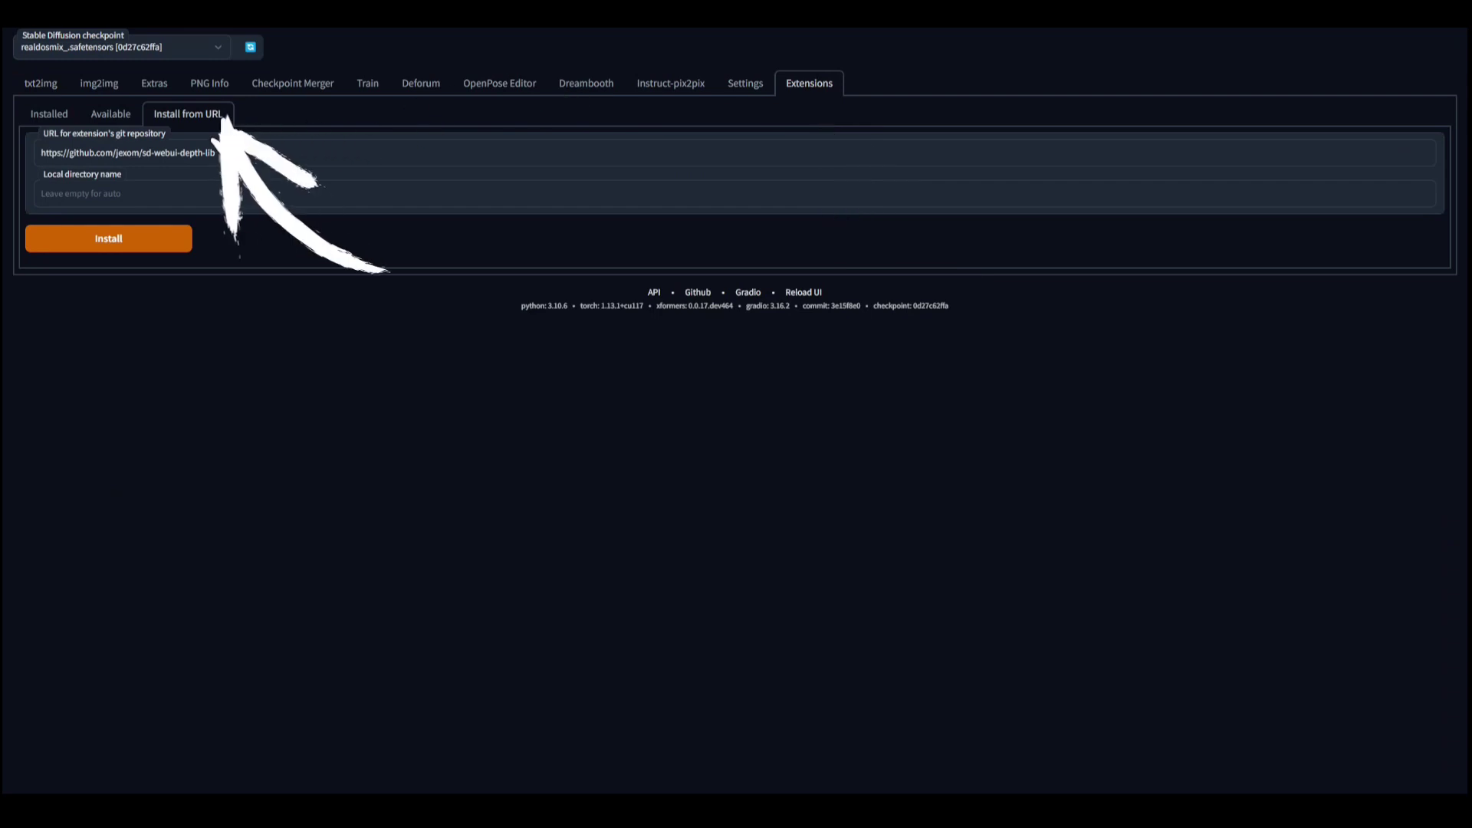
triple_click(203, 152)
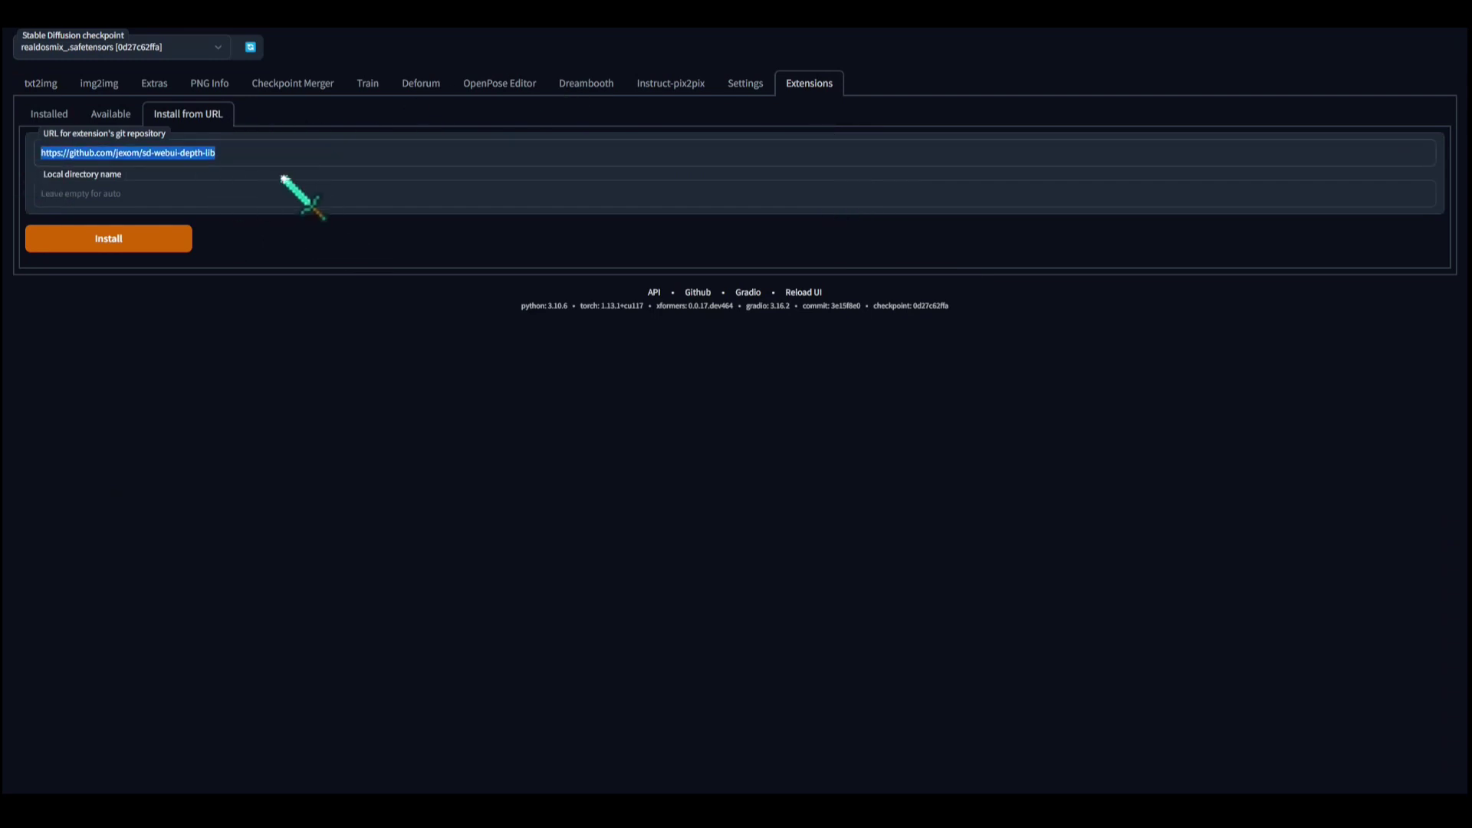
key(BackSpace)
key(ctrl+v)
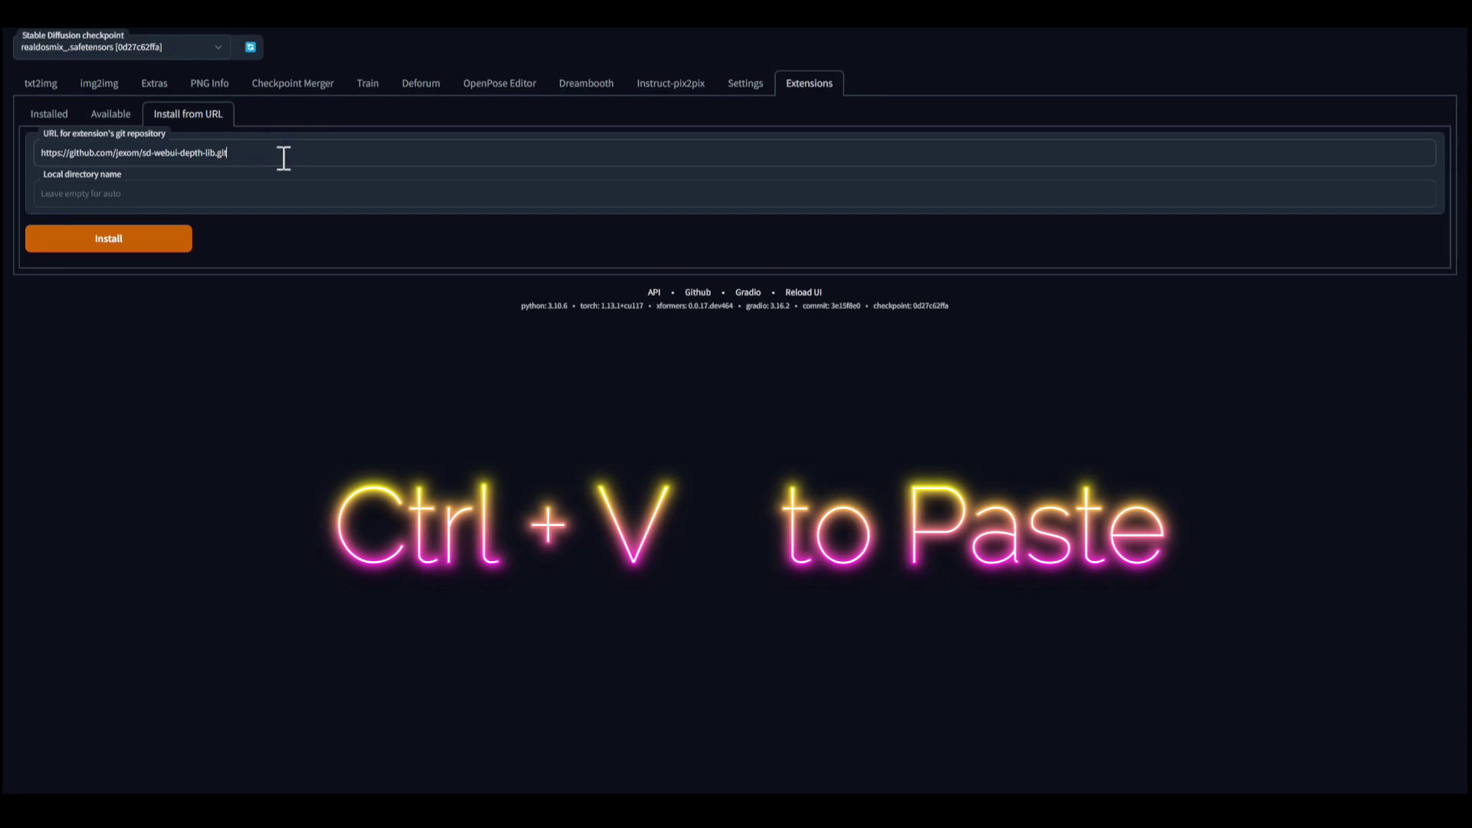
click(132, 240)
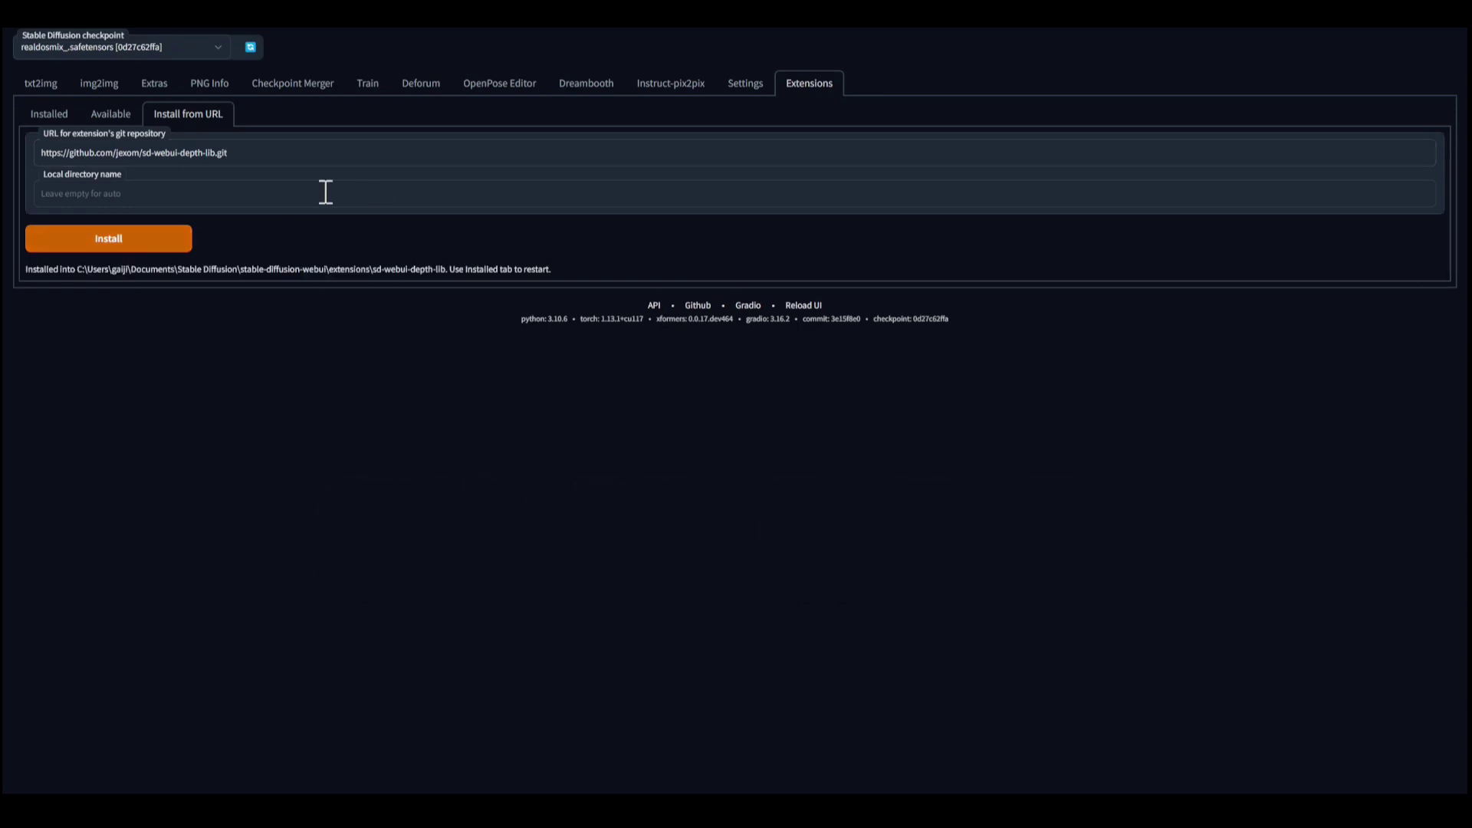
click(52, 115)
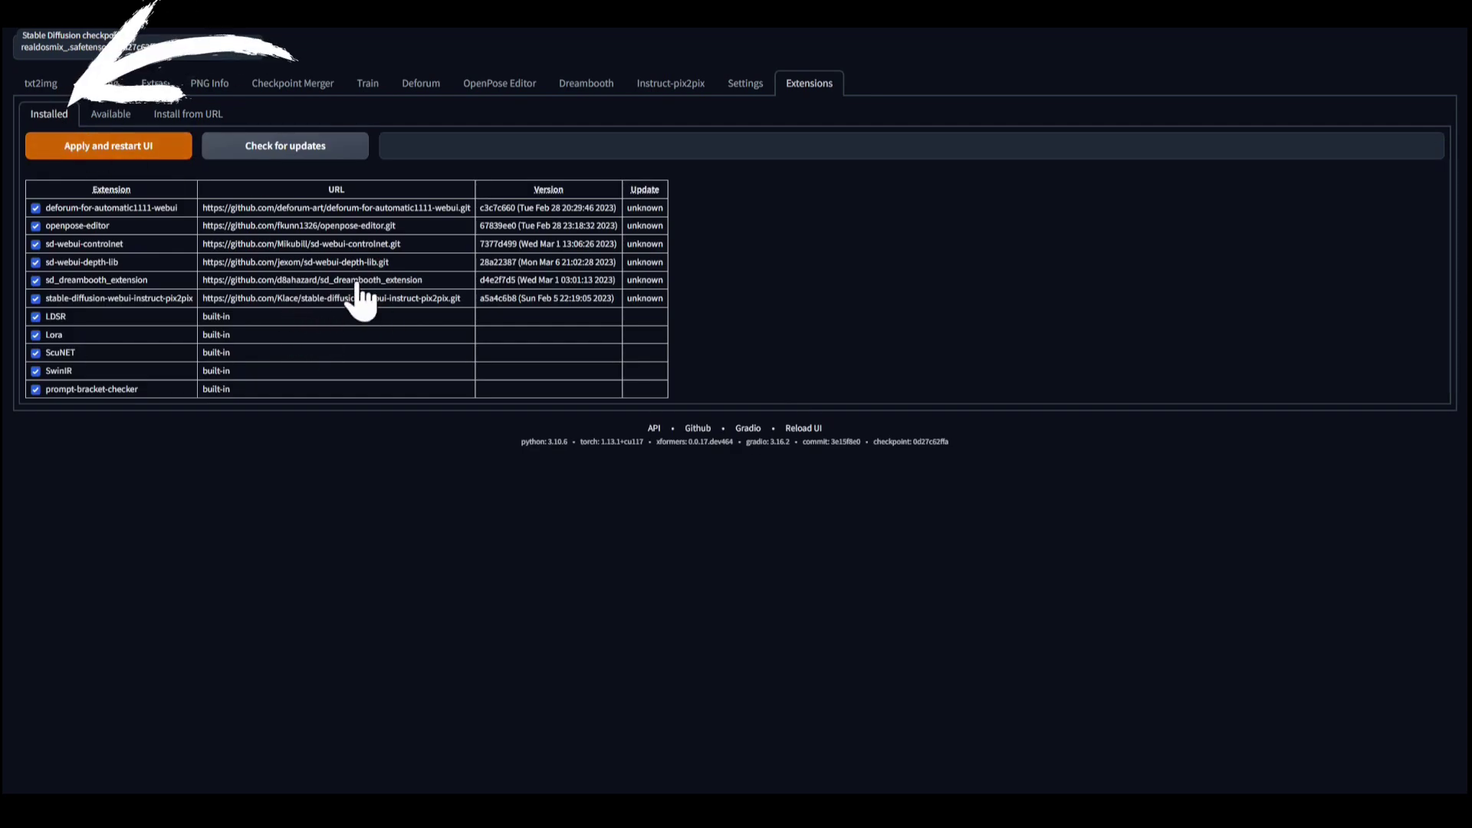
click(159, 150)
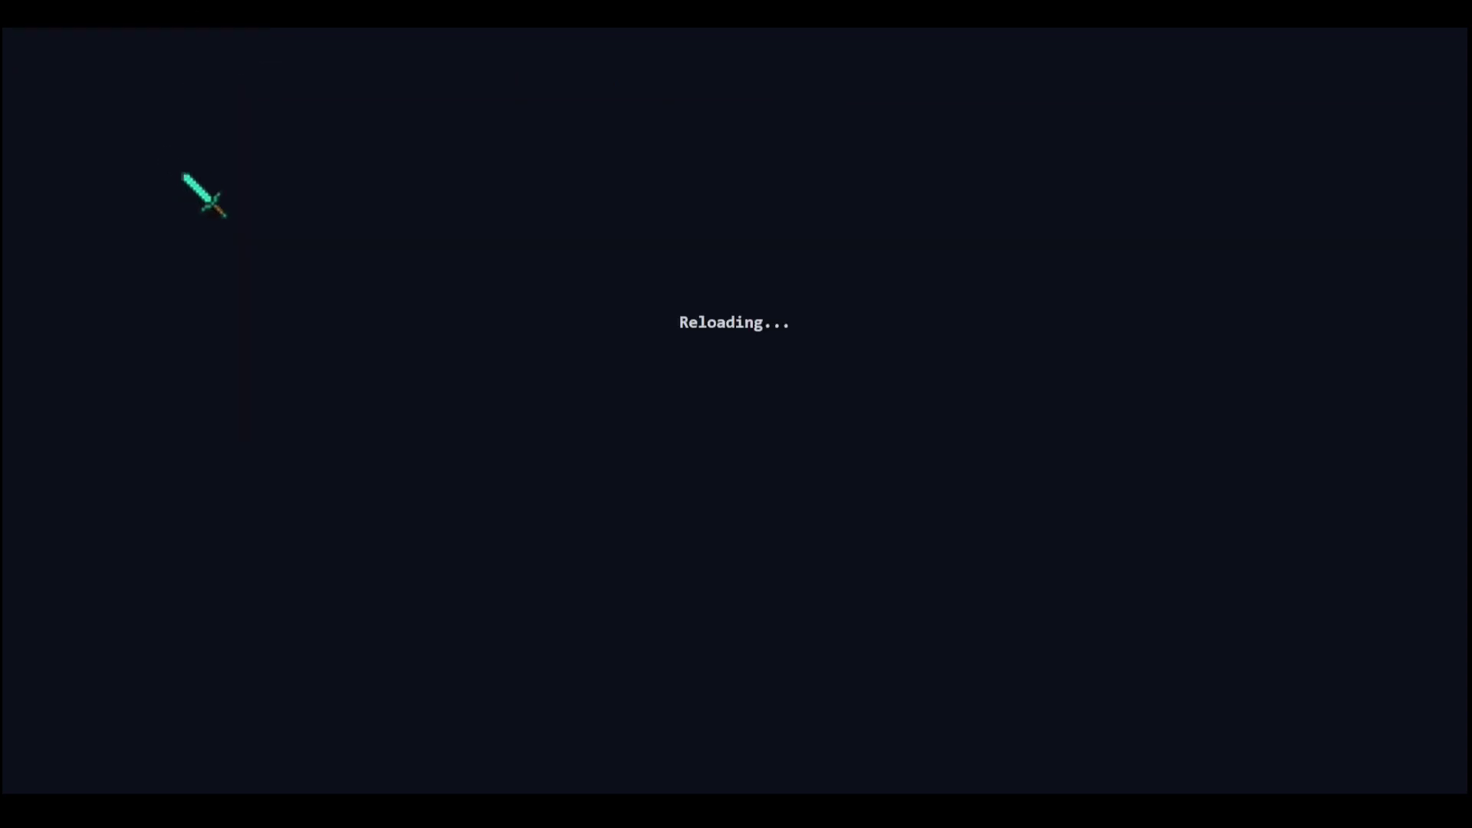
- Load the picture of the woman in the floral dress into the Depth Library and add it to the 512 × 768 canvas
click(613, 86)
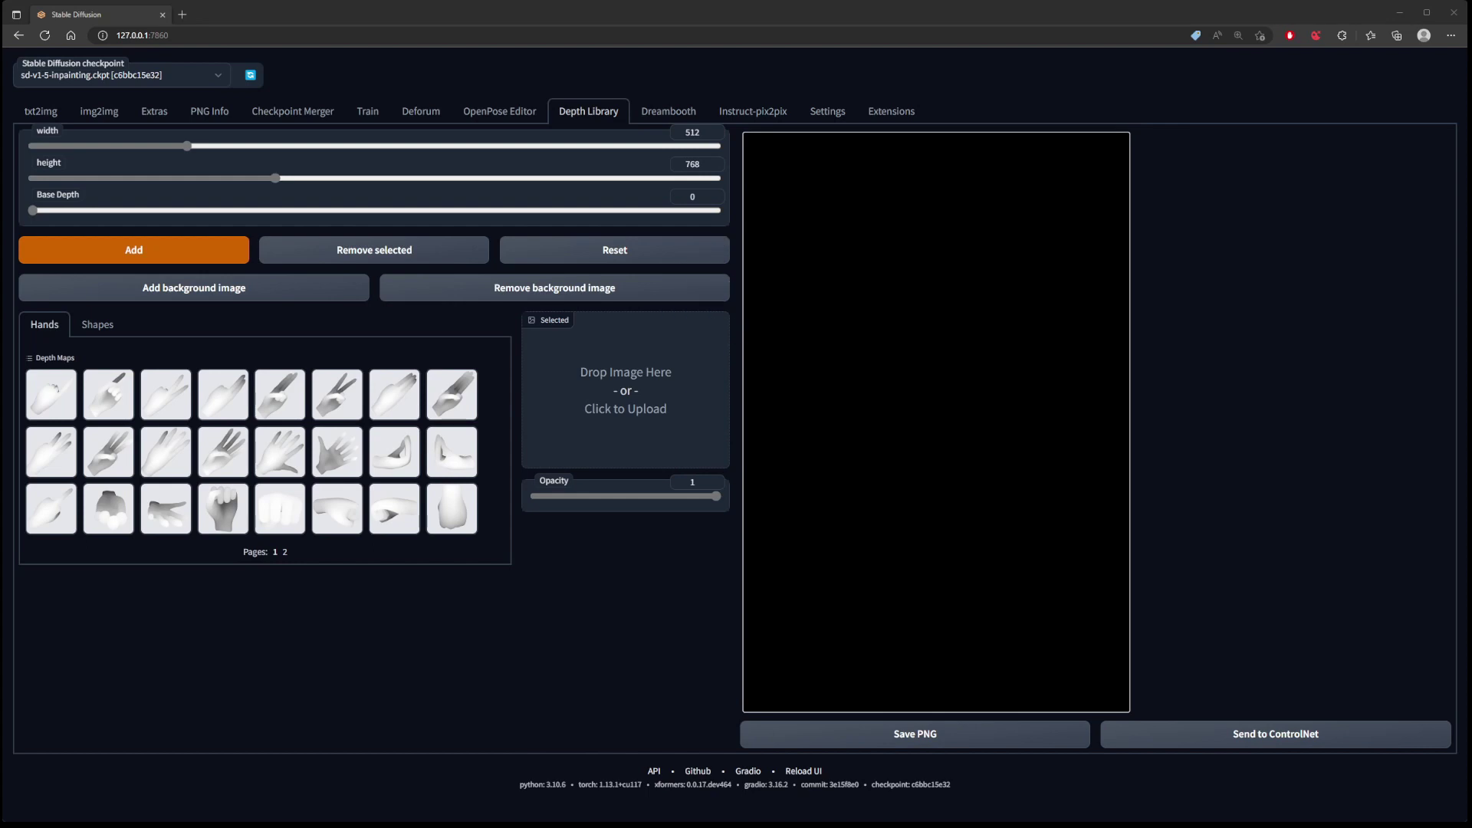
click(659, 465)
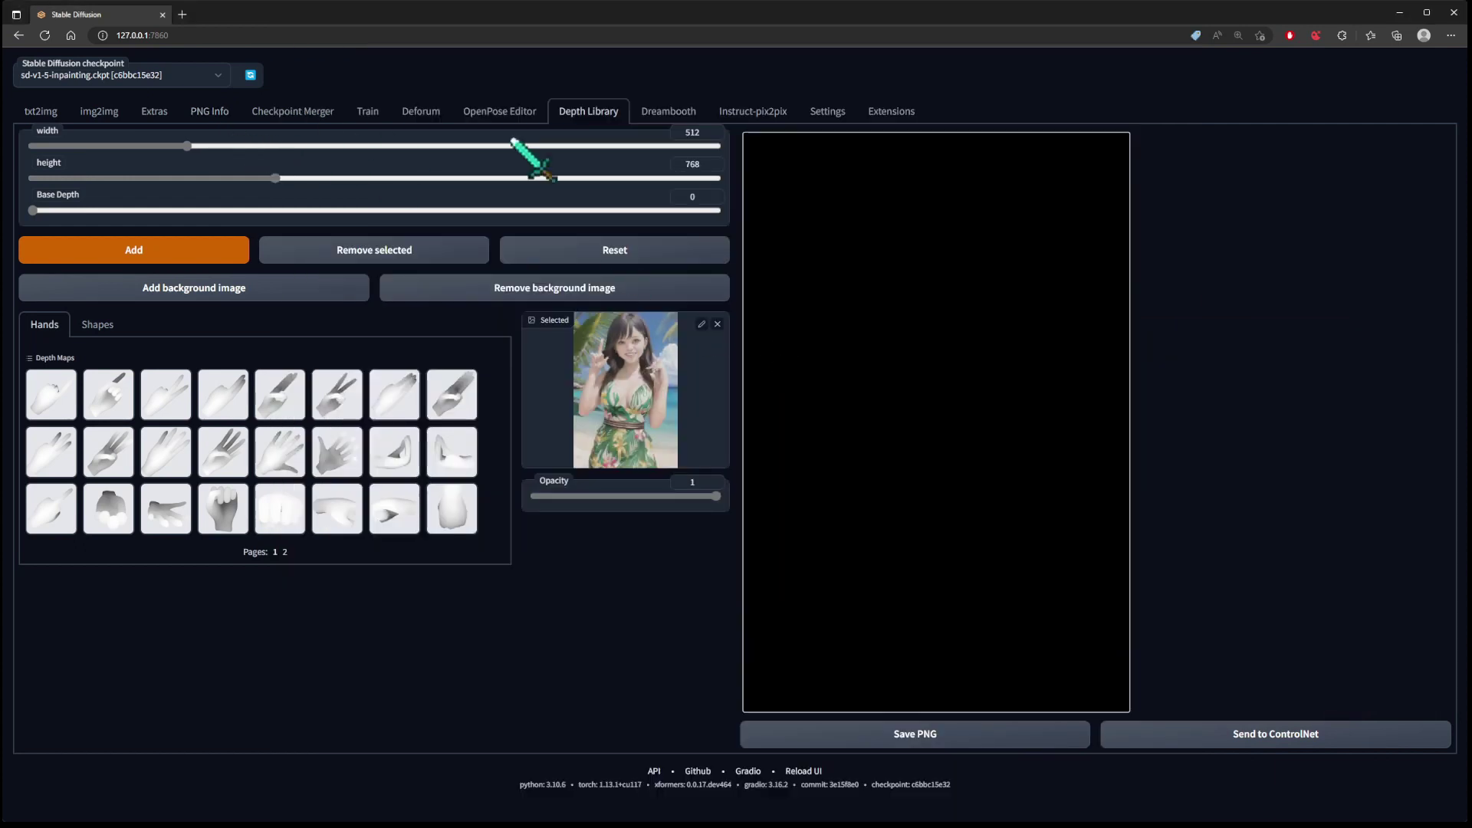
mouse_move(275, 178)
mouse_down()
mouse_move(228, 179)
mouse_move(276, 187)
mouse_up()
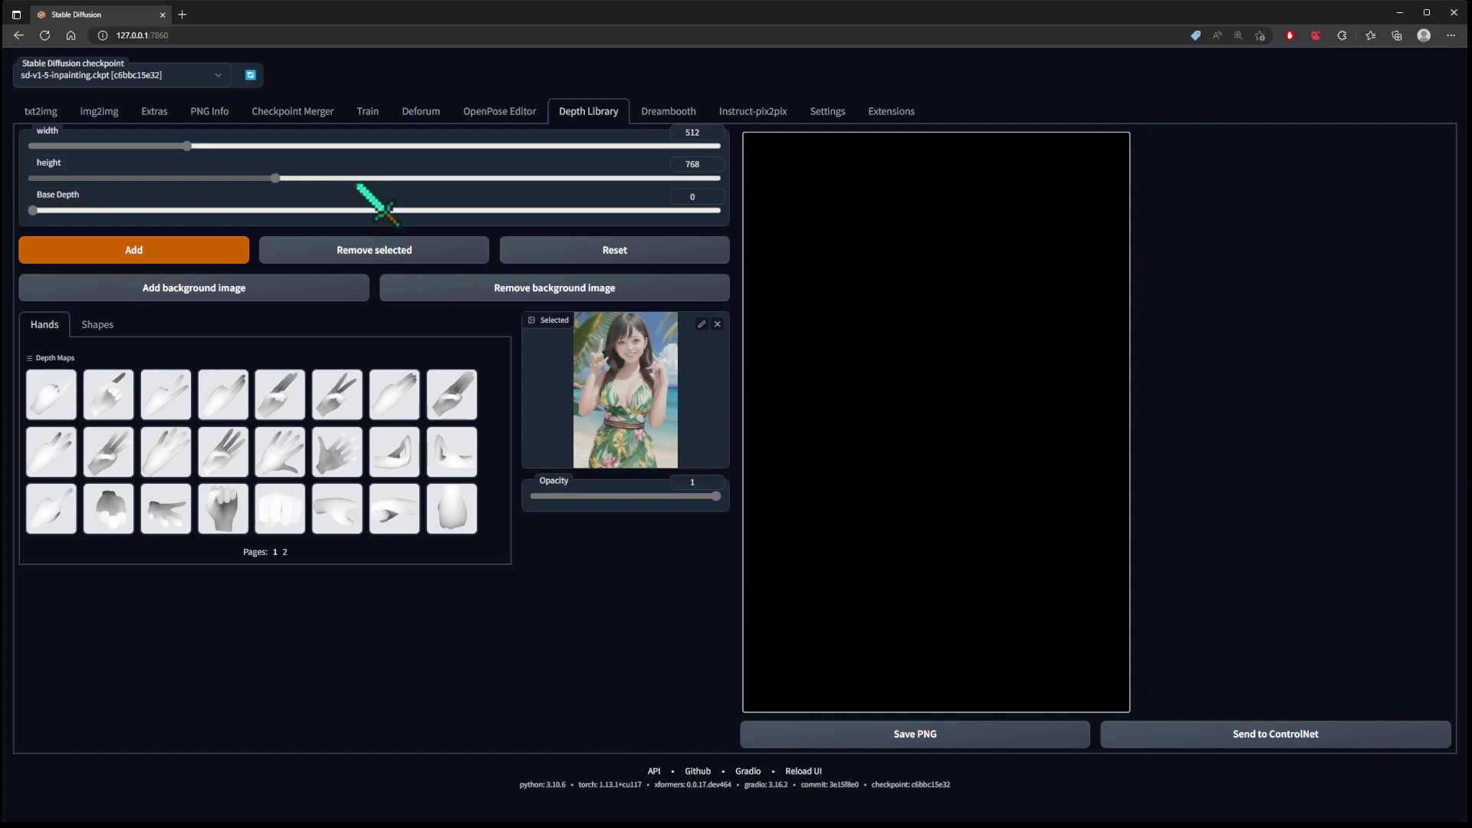
click(162, 256)
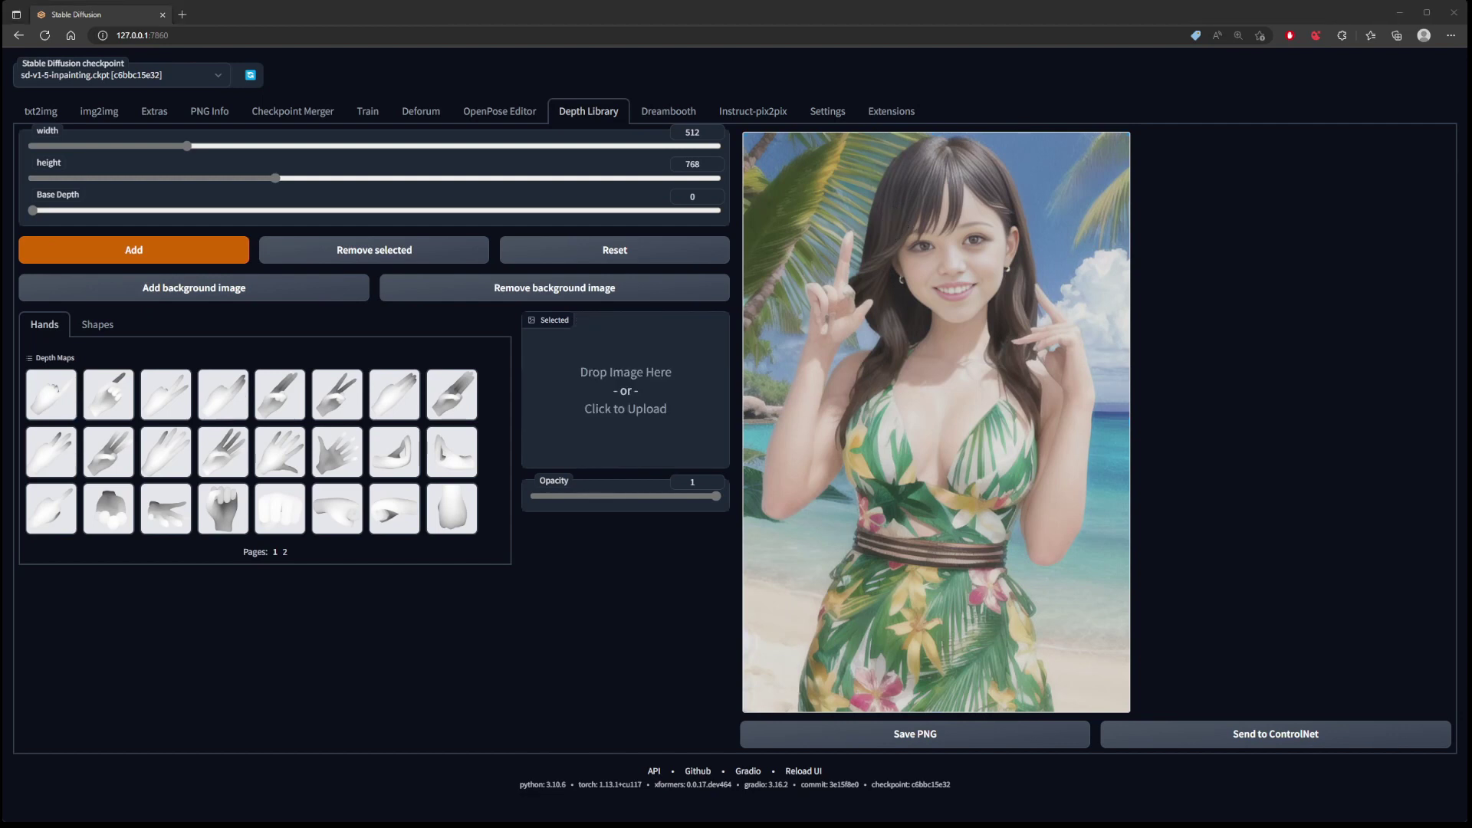
- Place the peace-sign hand depth map on the canvas, trying out its removal once before adding it again
click(338, 394)
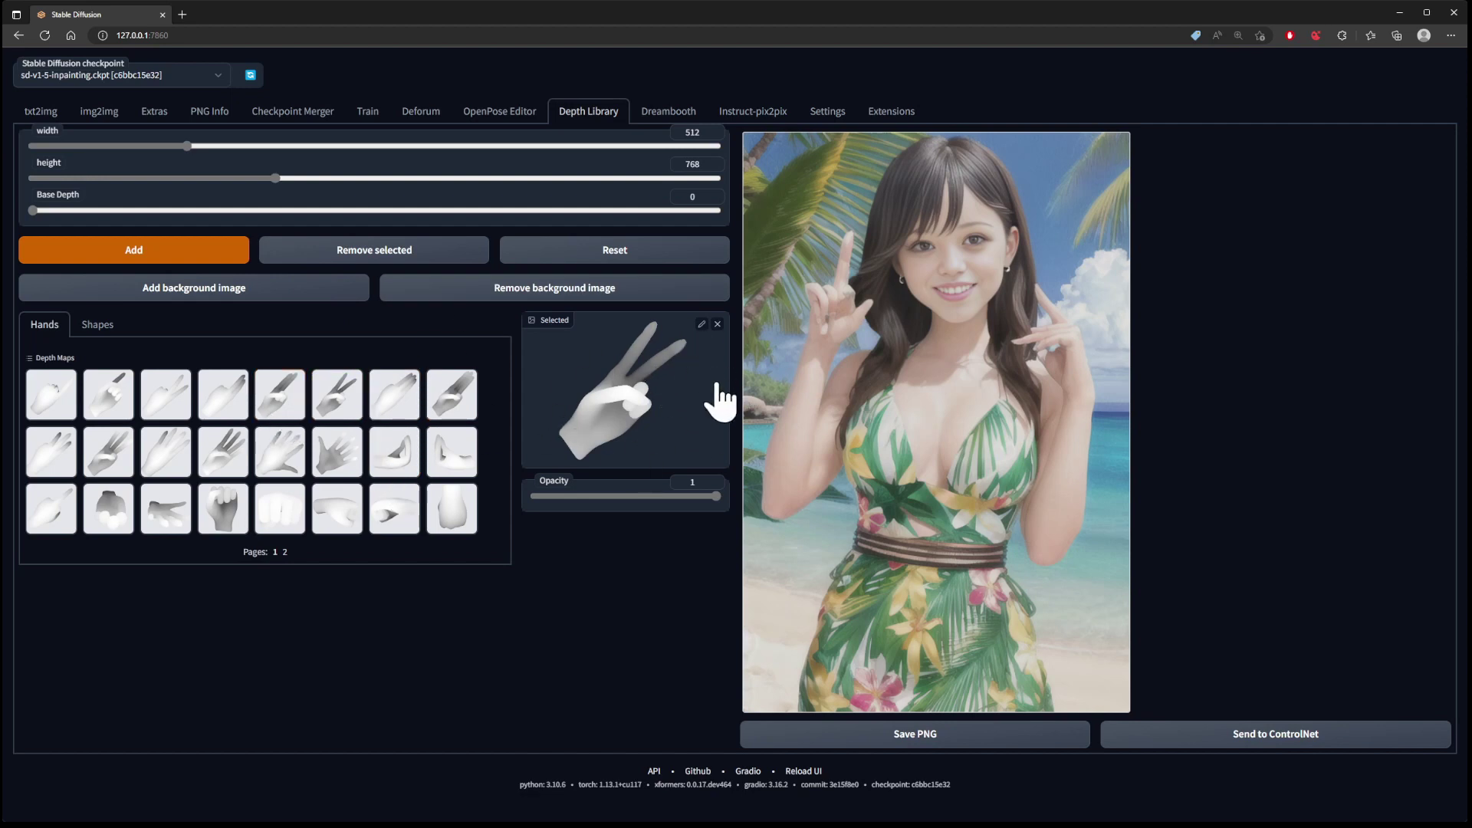
click(187, 263)
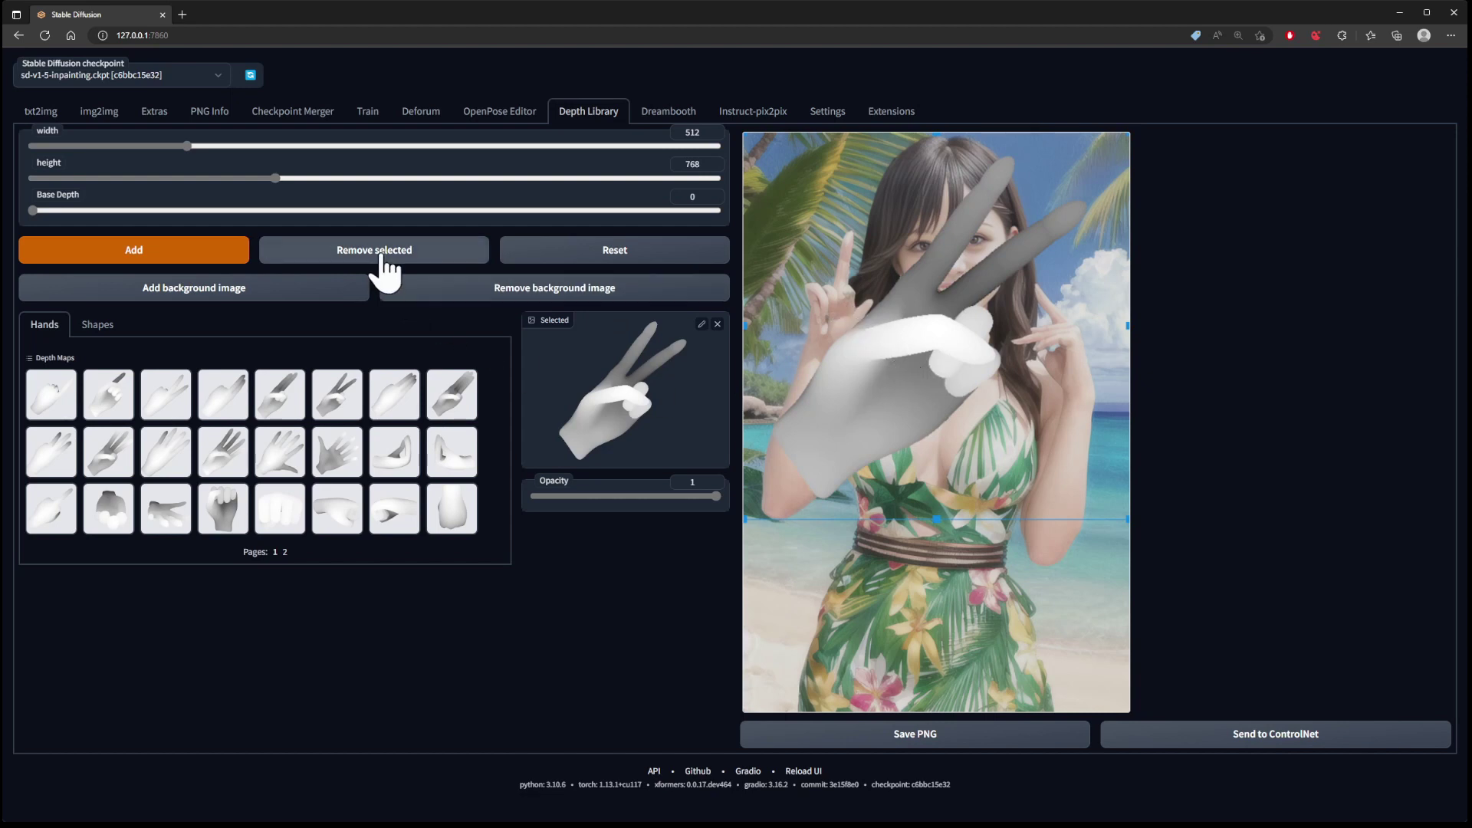
click(381, 255)
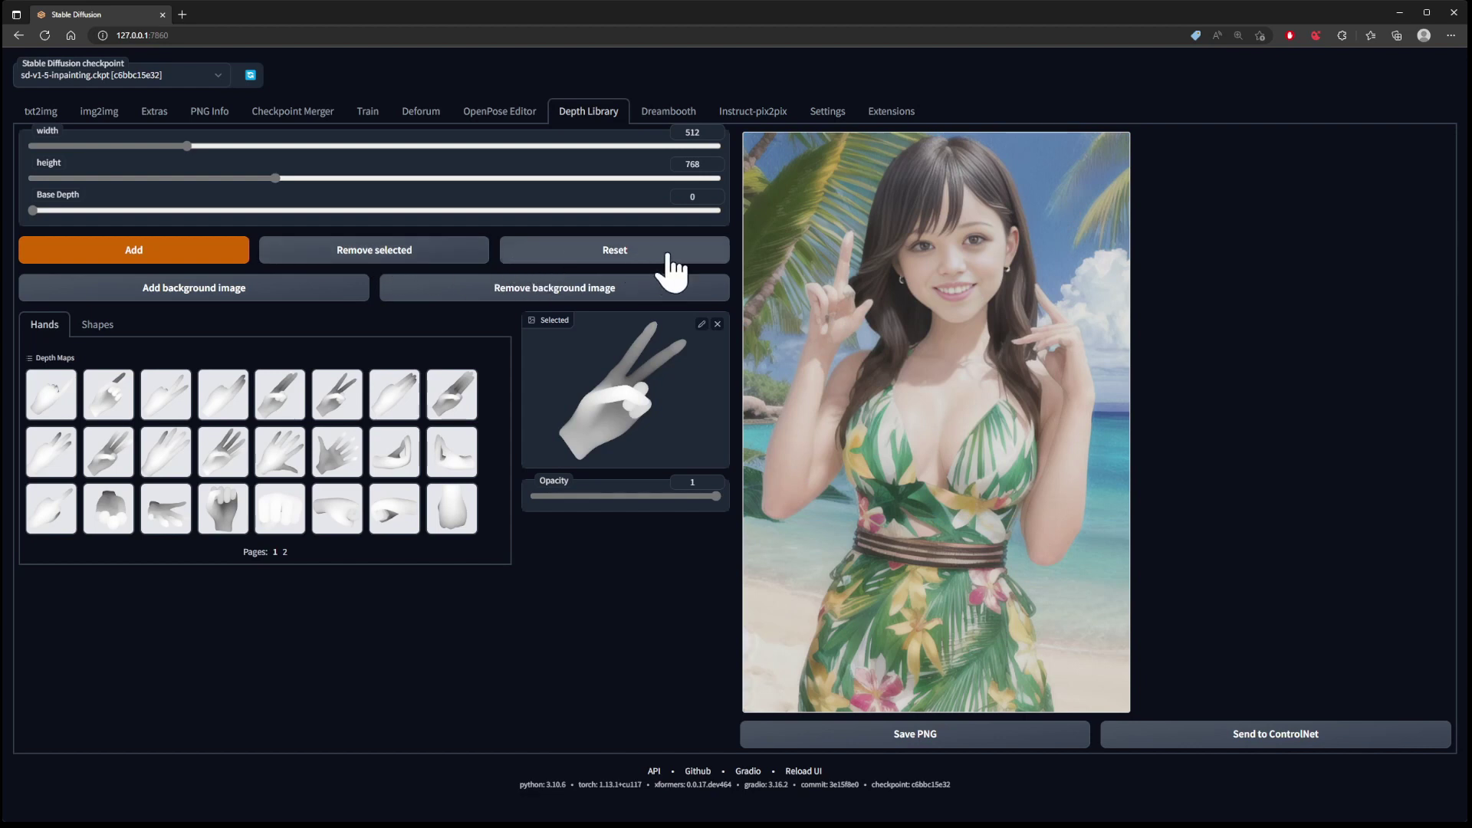
click(152, 259)
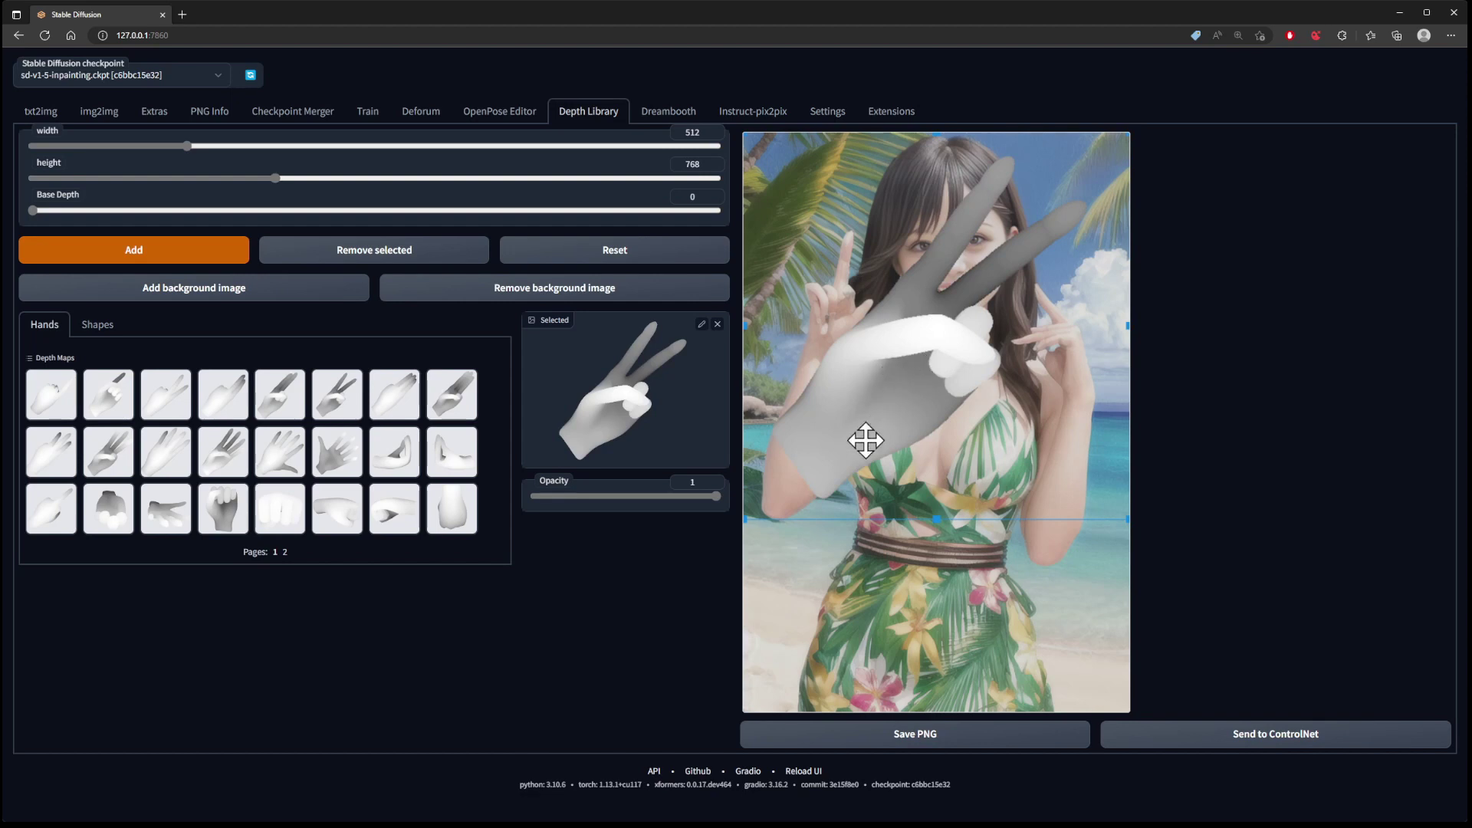
- Scale the hand depth map down to less than half its size and move it beside the woman's raised arm, trying out rotation
drag(747, 519, 992, 307)
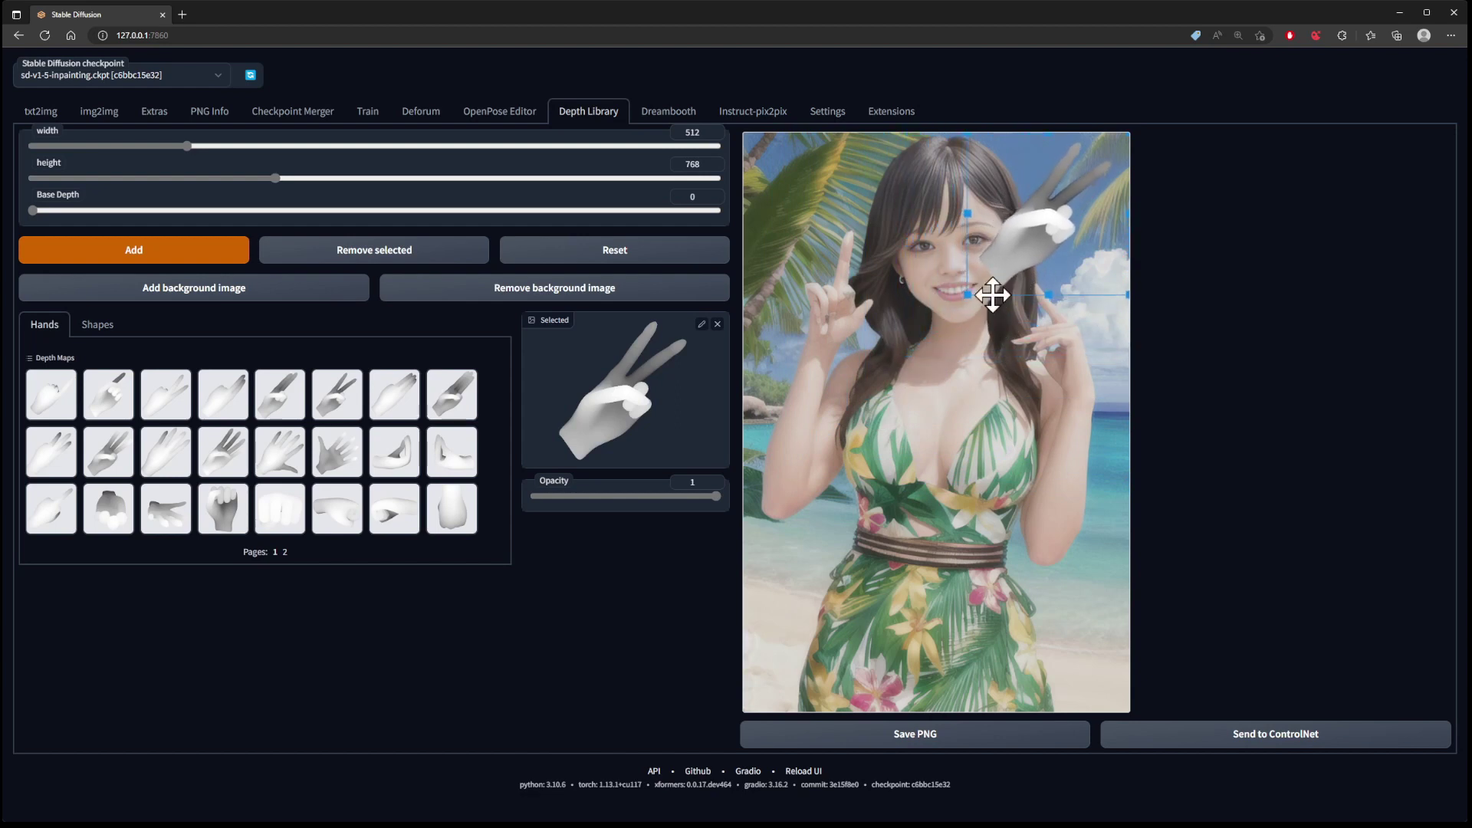
drag(989, 245, 848, 371)
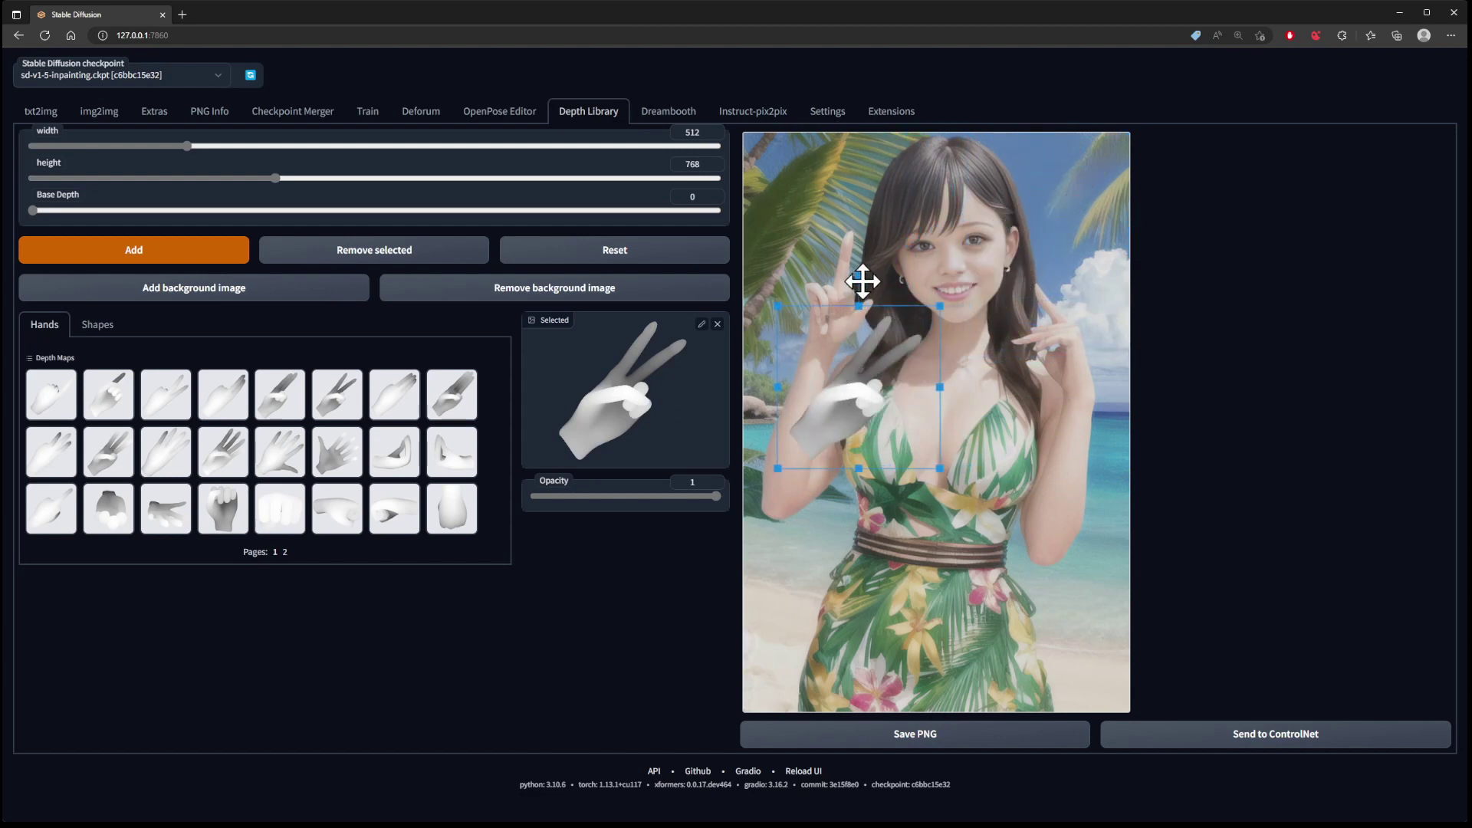
drag(857, 276, 950, 301)
drag(725, 549, 859, 307)
drag(865, 370, 829, 368)
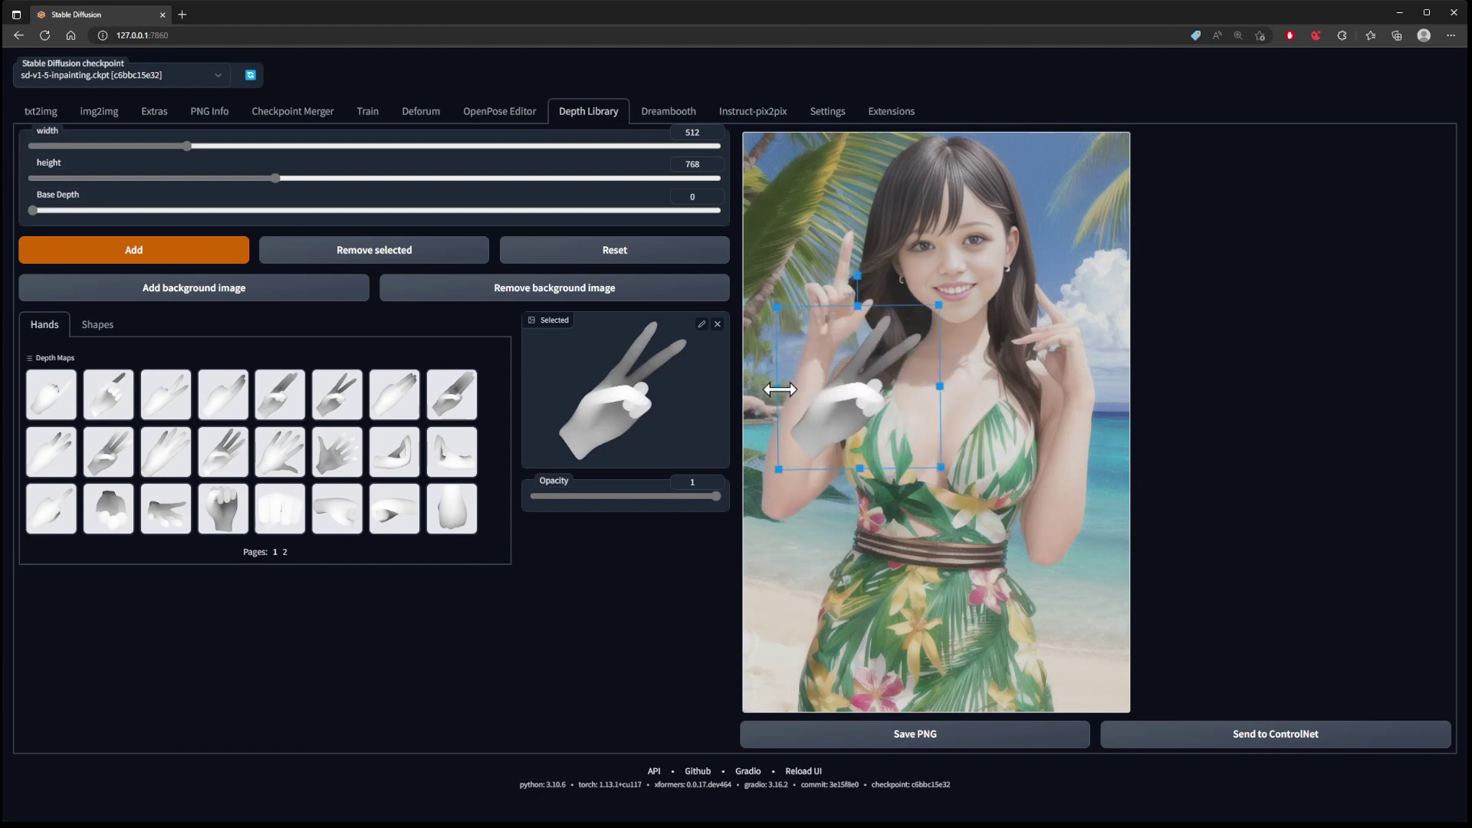
- Mirror the hand depth map horizontally, flip it back to its original orientation and make it slightly smaller
drag(779, 390, 781, 390)
drag(941, 402, 1106, 404)
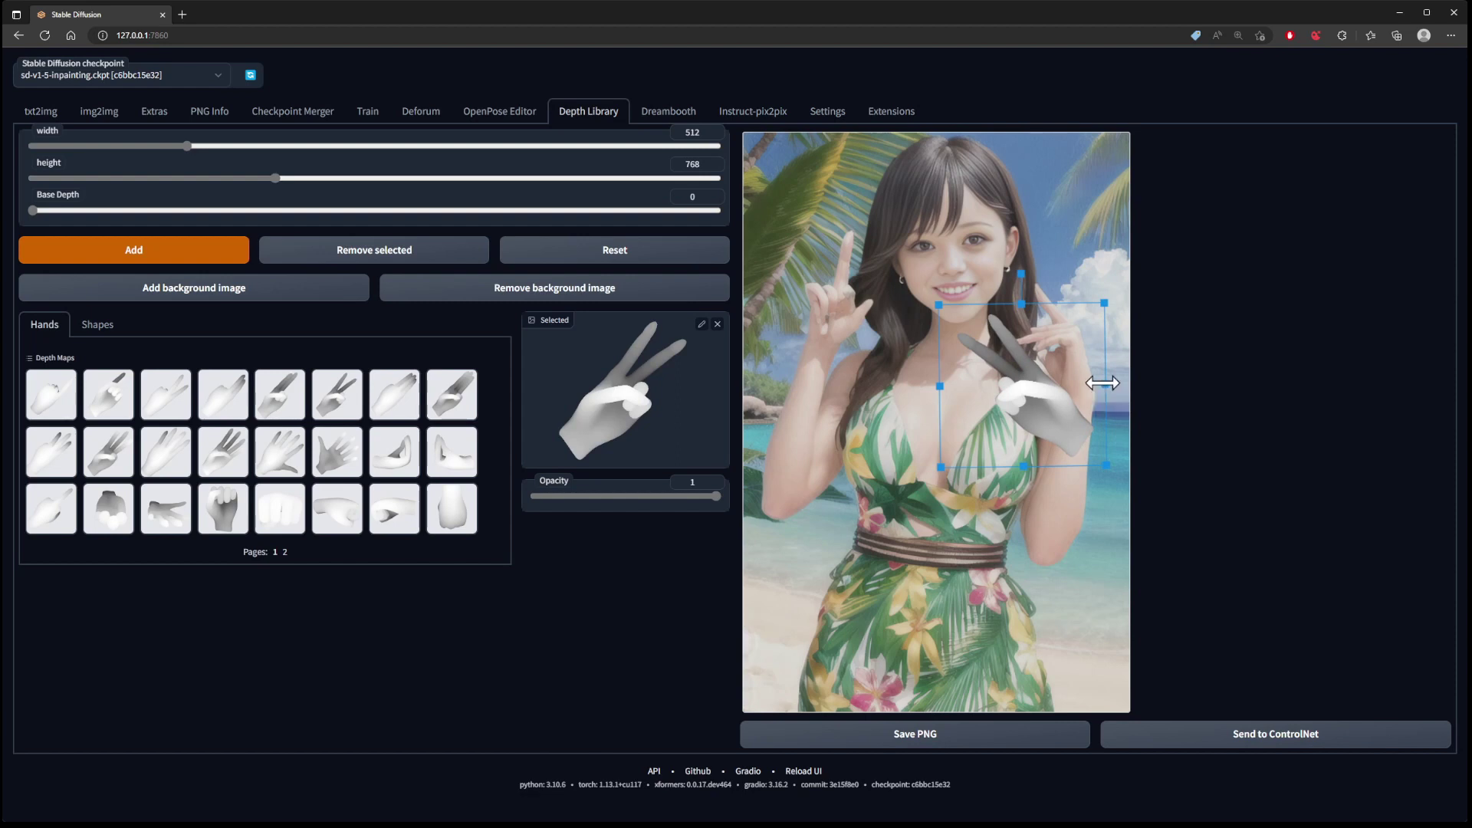
drag(944, 324, 793, 324)
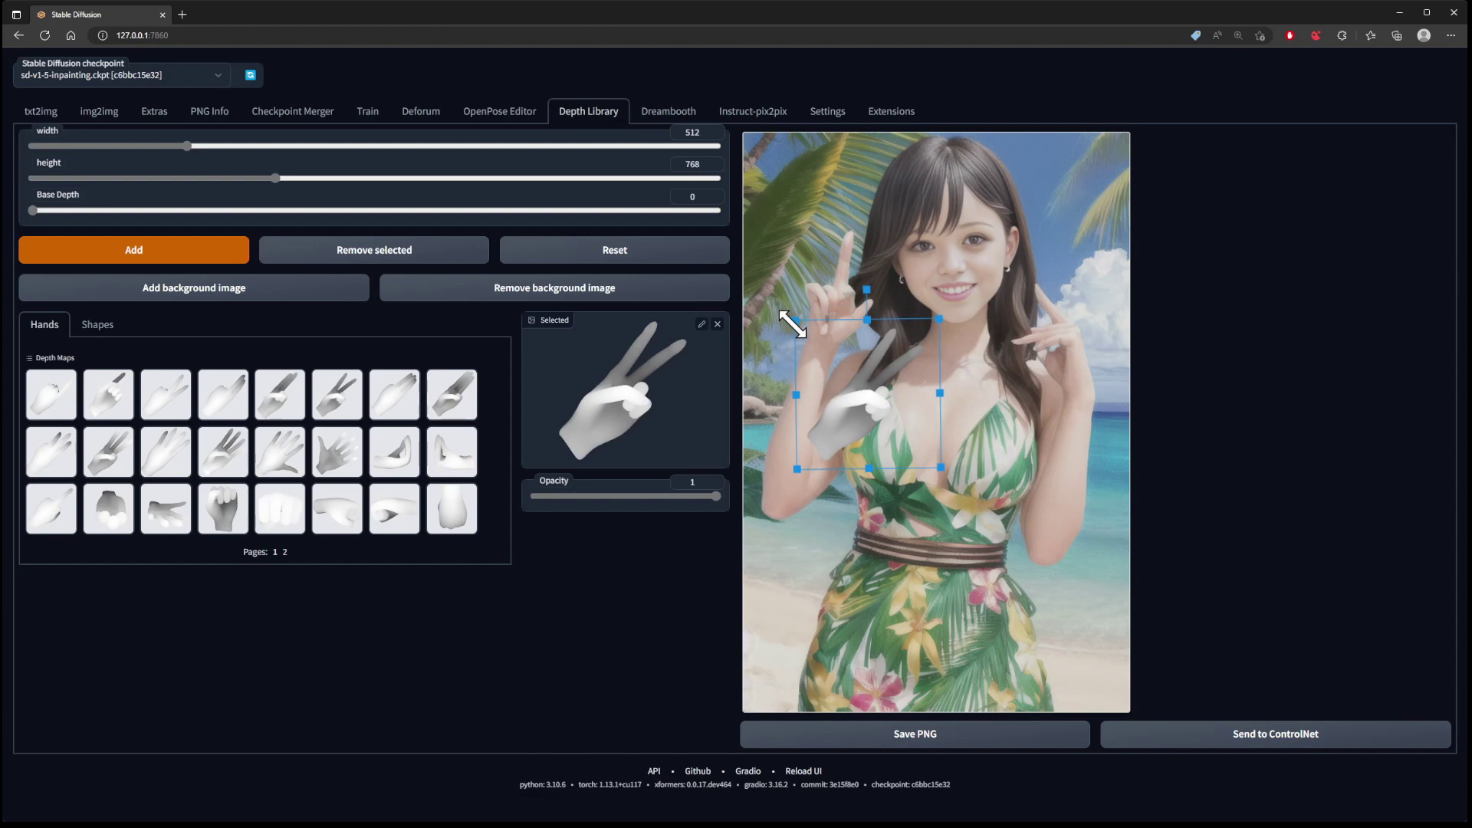
- Position the hand depth map over the woman's raised hand beside the palm leaves and rotate it to match her forearm
drag(881, 394, 856, 300)
drag(865, 181, 816, 194)
click(856, 297)
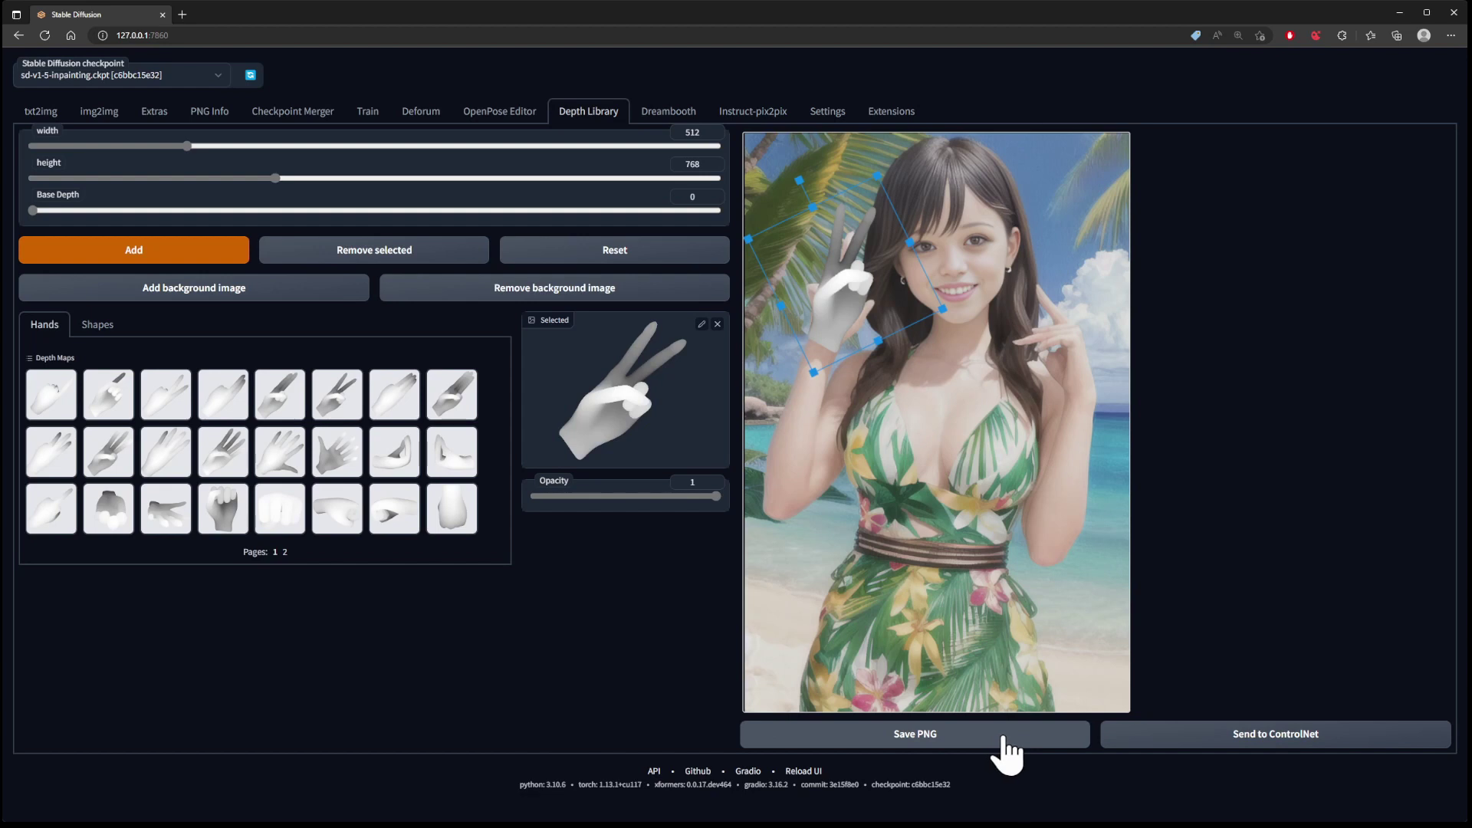
- Remove the woman's picture from the depth canvas and send the remaining hand depth map to ControlNet in txt2img
click(1012, 554)
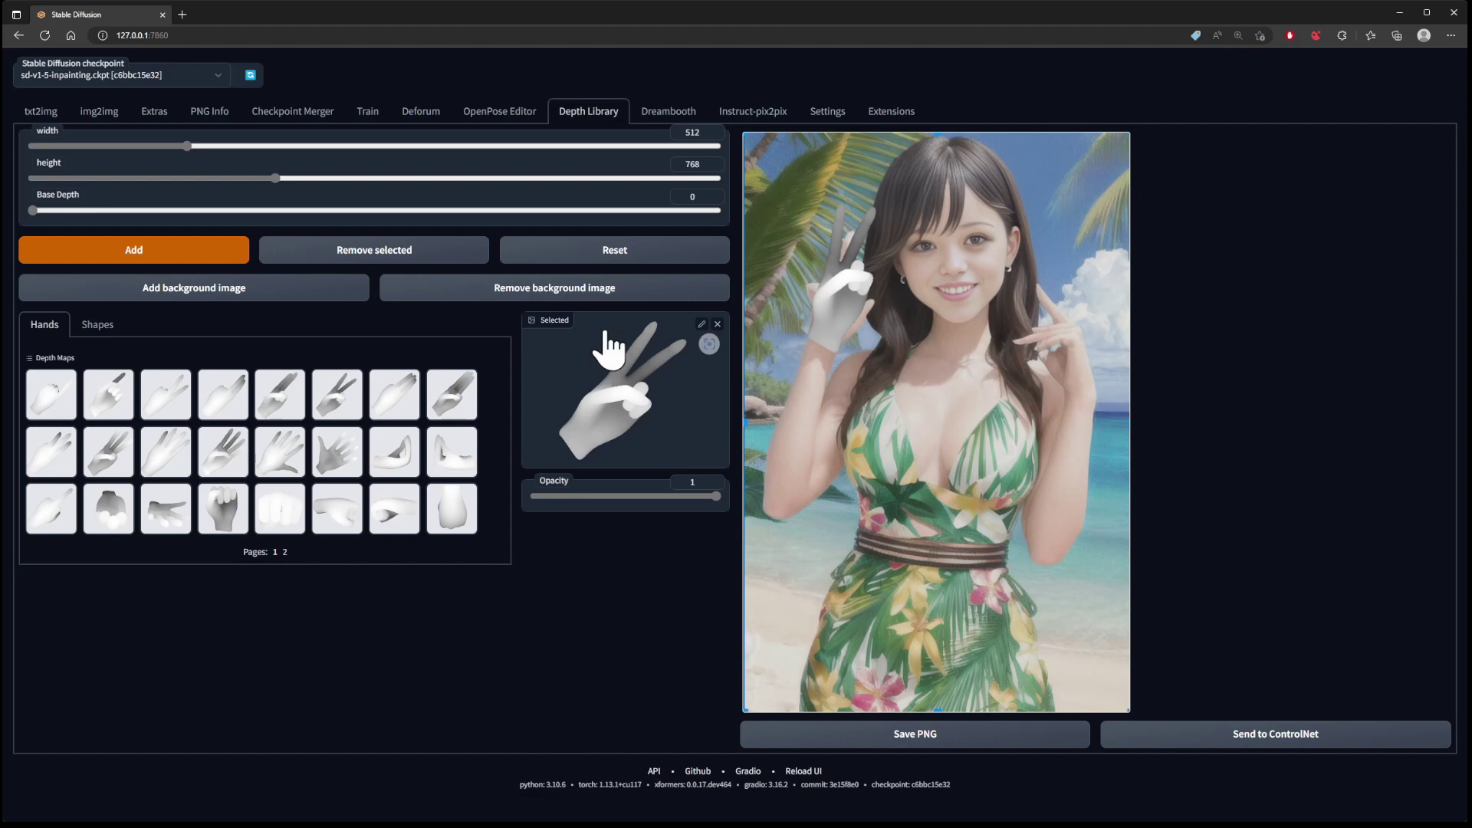
click(390, 264)
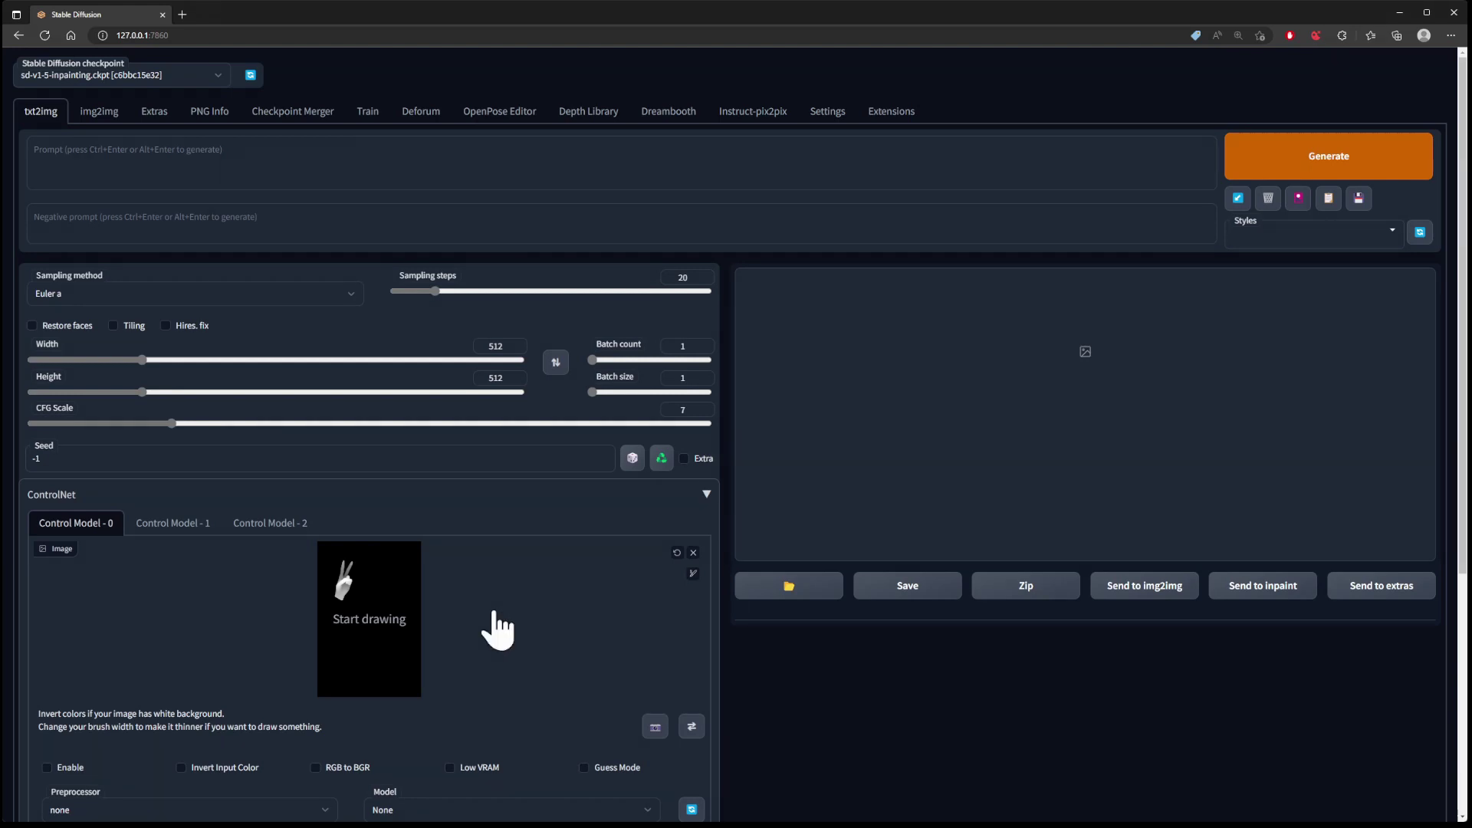
scroll(502, 659, down, 3)
scroll(491, 700, down, 2)
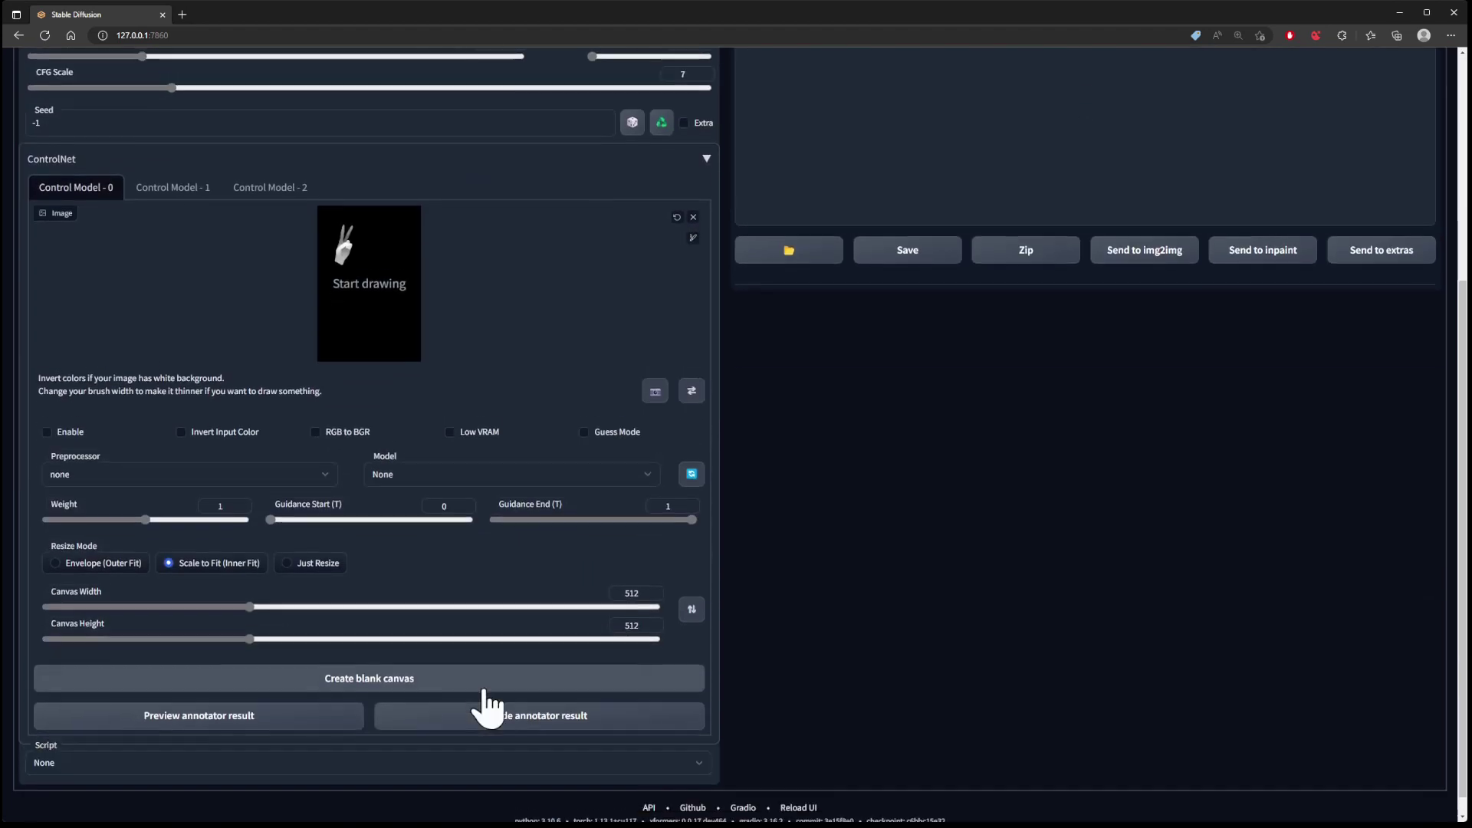
mouse_move(146, 507)
mouse_down()
mouse_move(70, 514)
mouse_move(148, 517)
mouse_up()
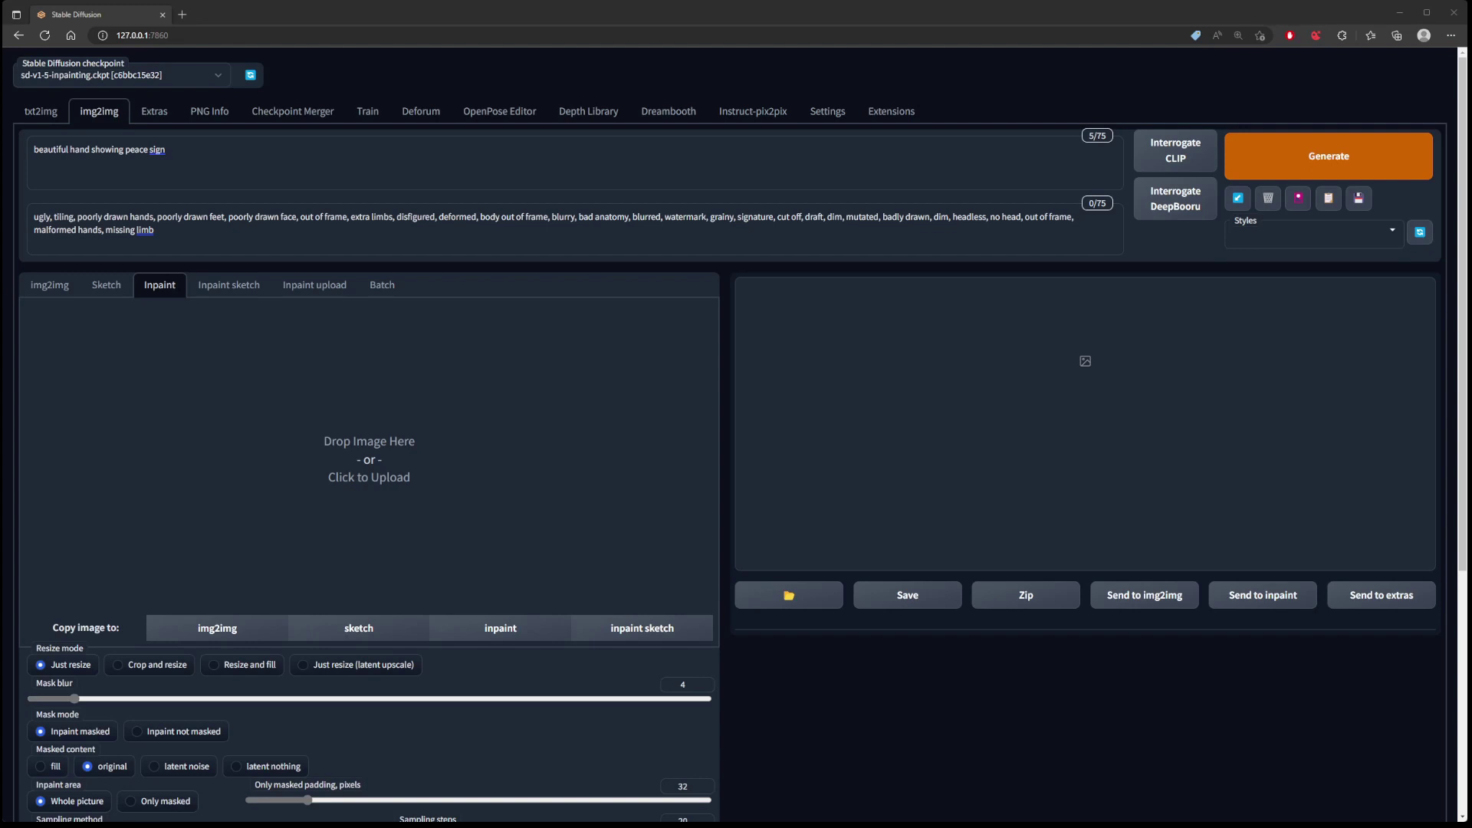
- Load the woman's picture into img2img Inpaint and paint a solid mask over her raised hand beside the palm leaves
click(241, 158)
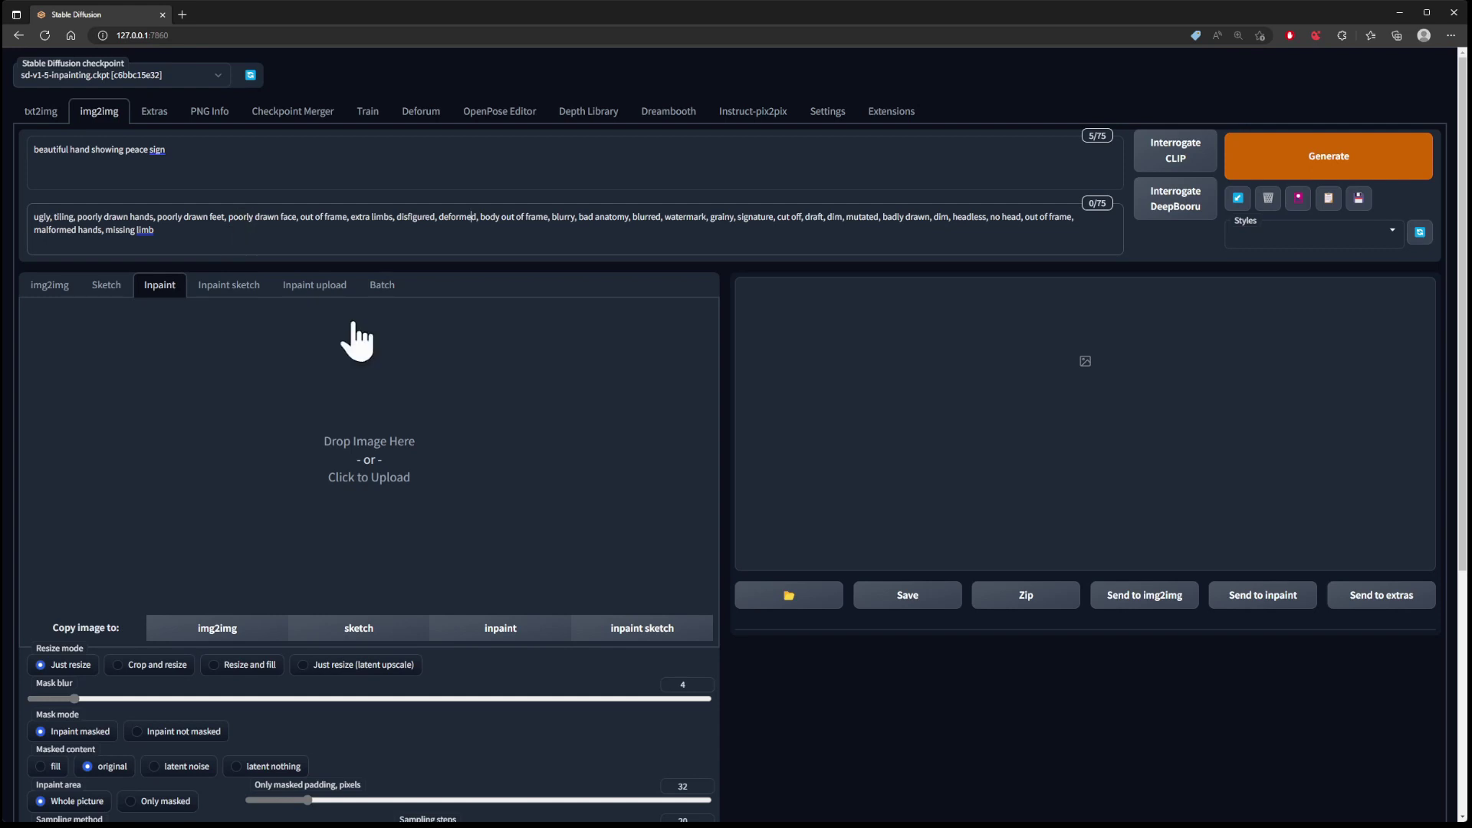
click(371, 476)
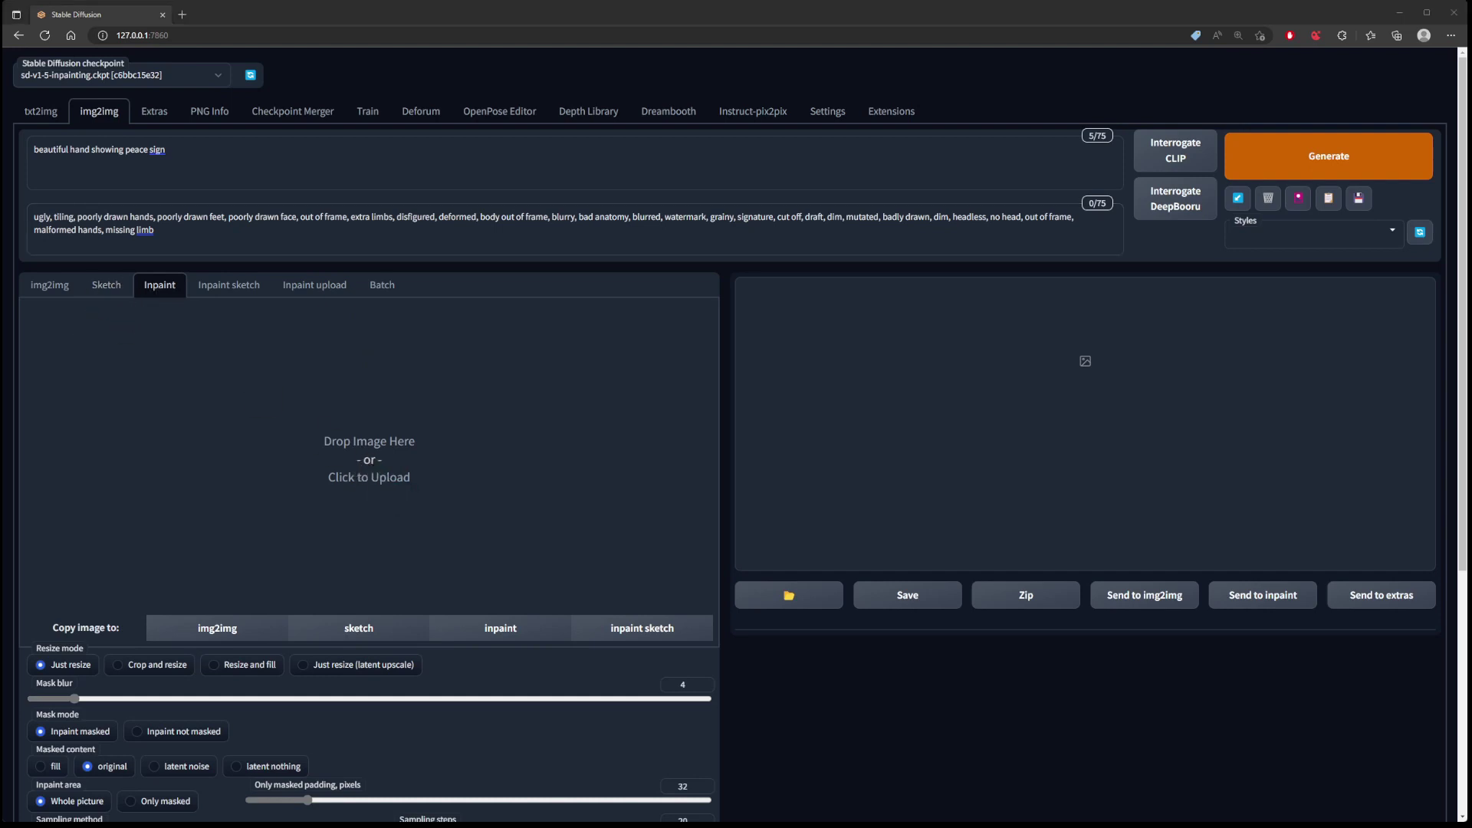
key(Return)
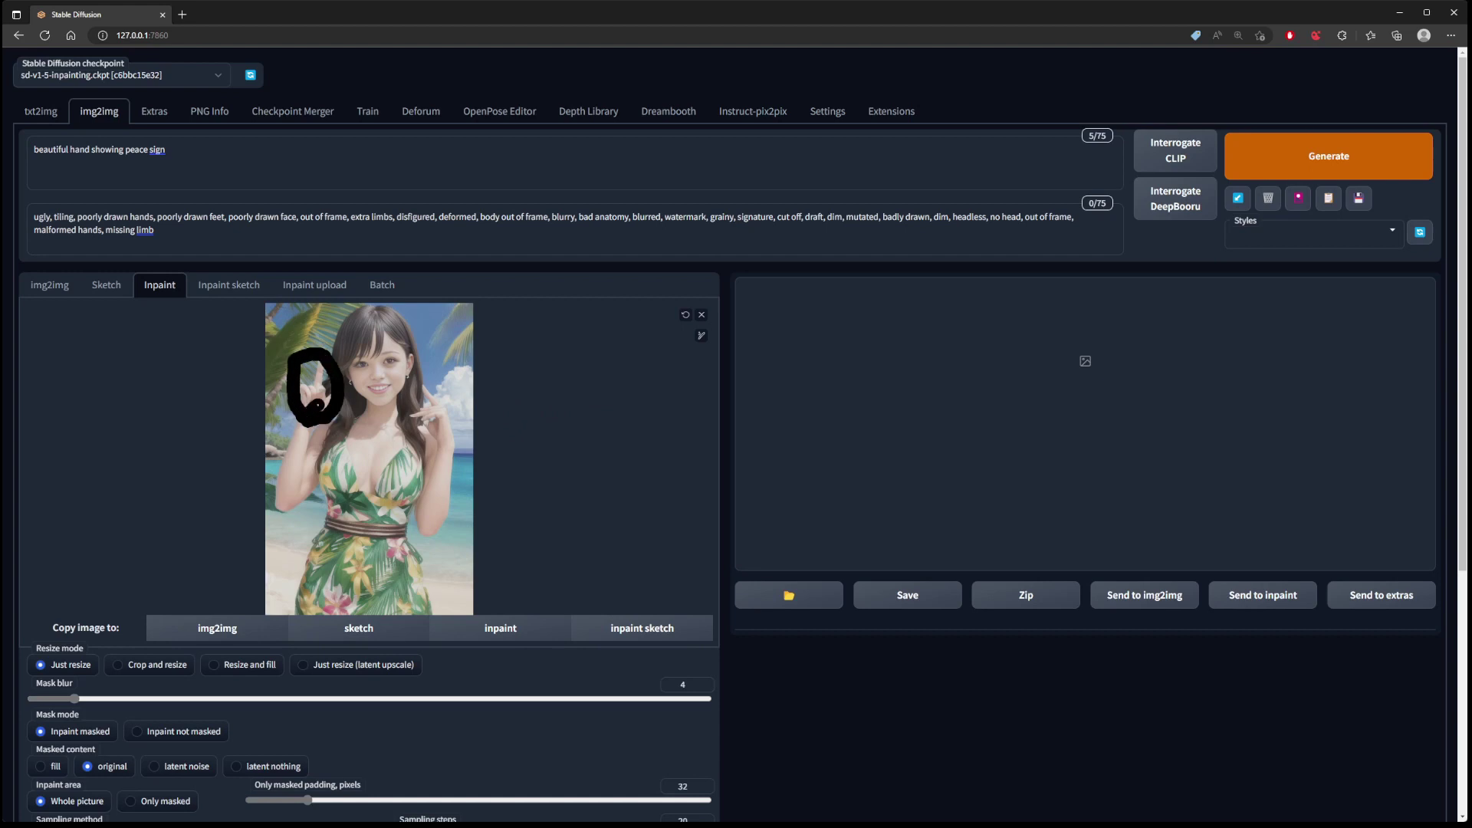
drag(320, 405, 313, 426)
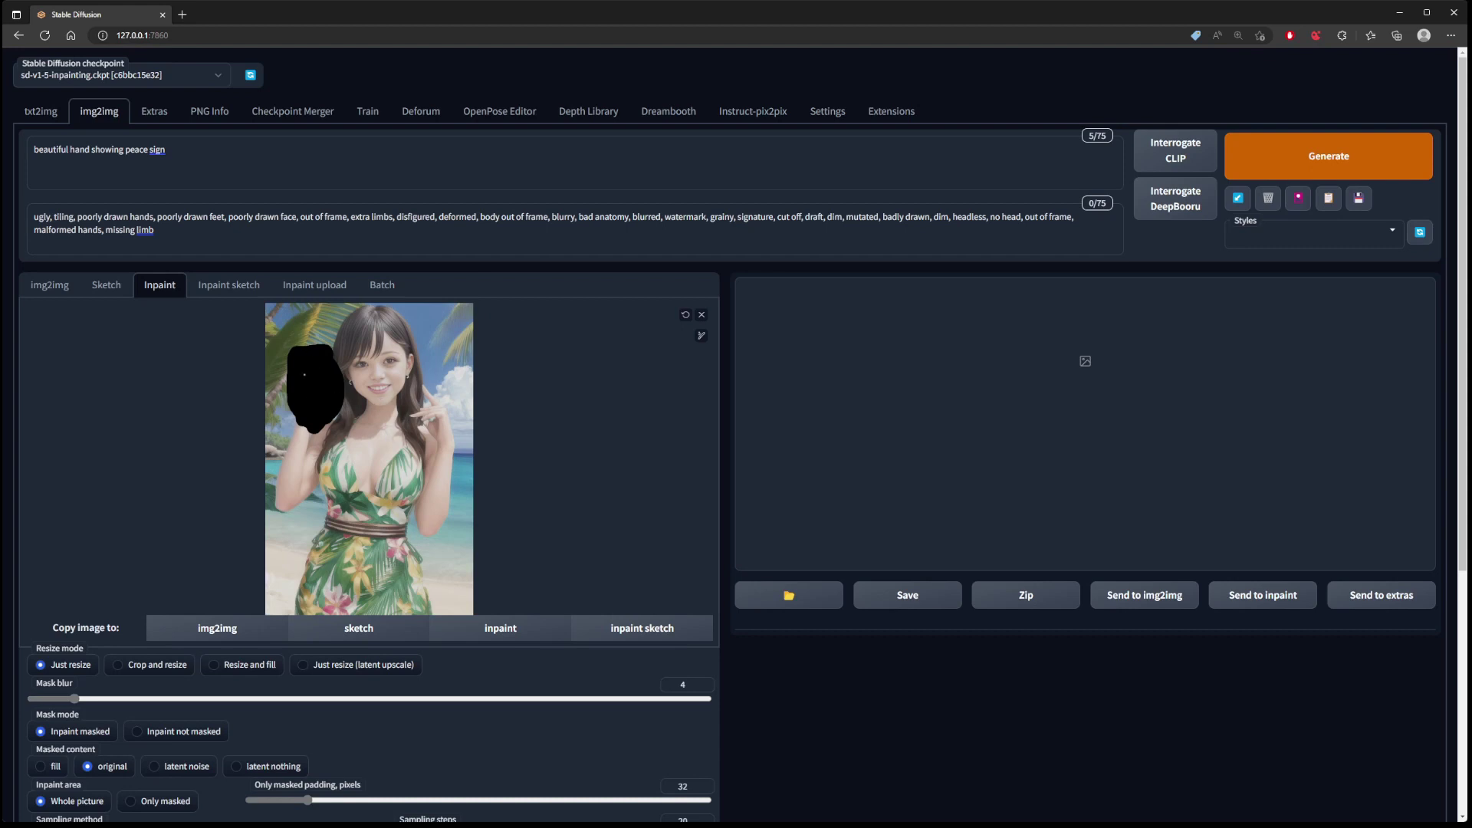
- Set the inpainting masked content to fill
scroll(131, 470, down, 2)
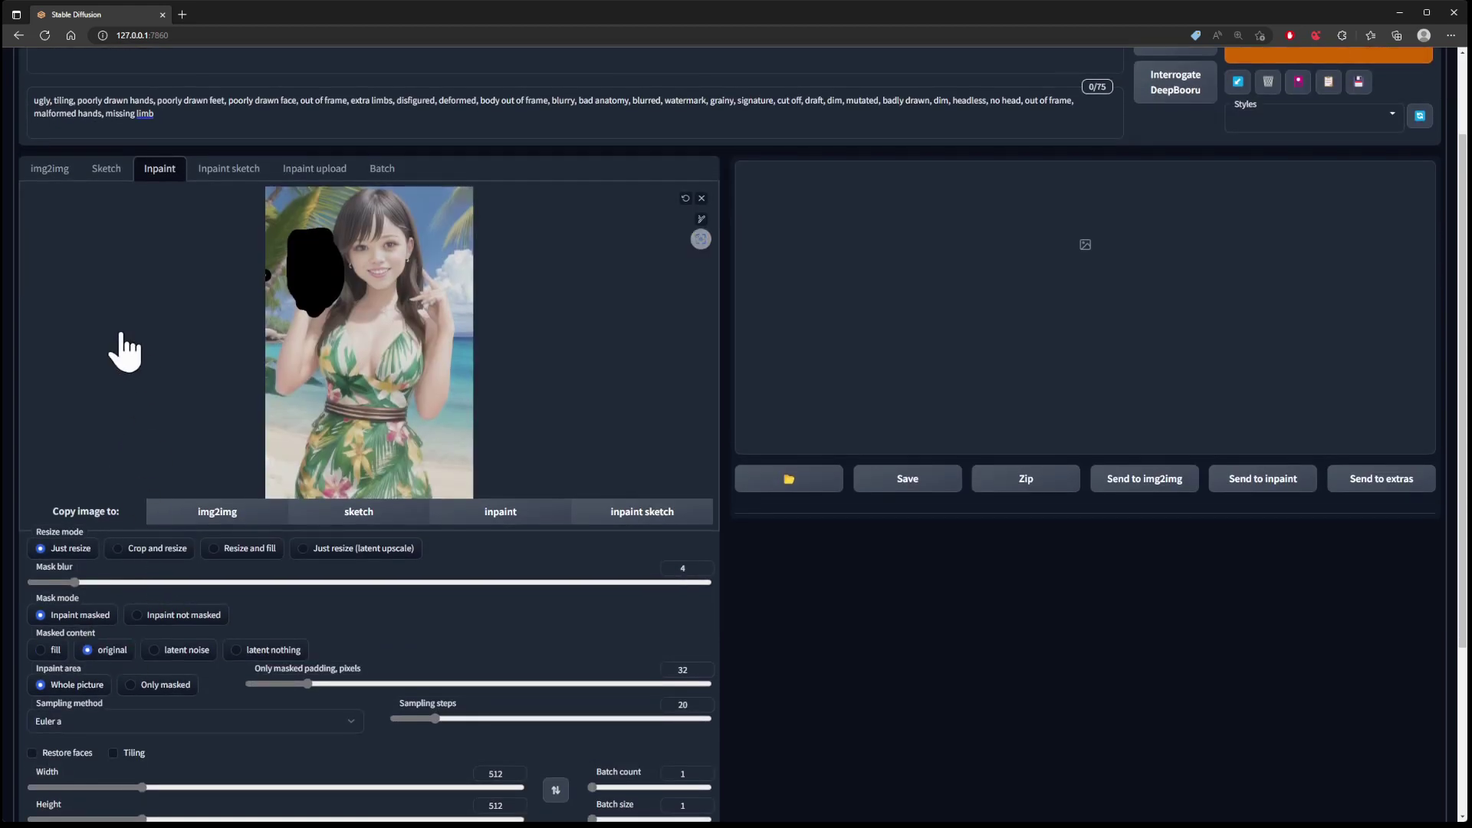
click(44, 651)
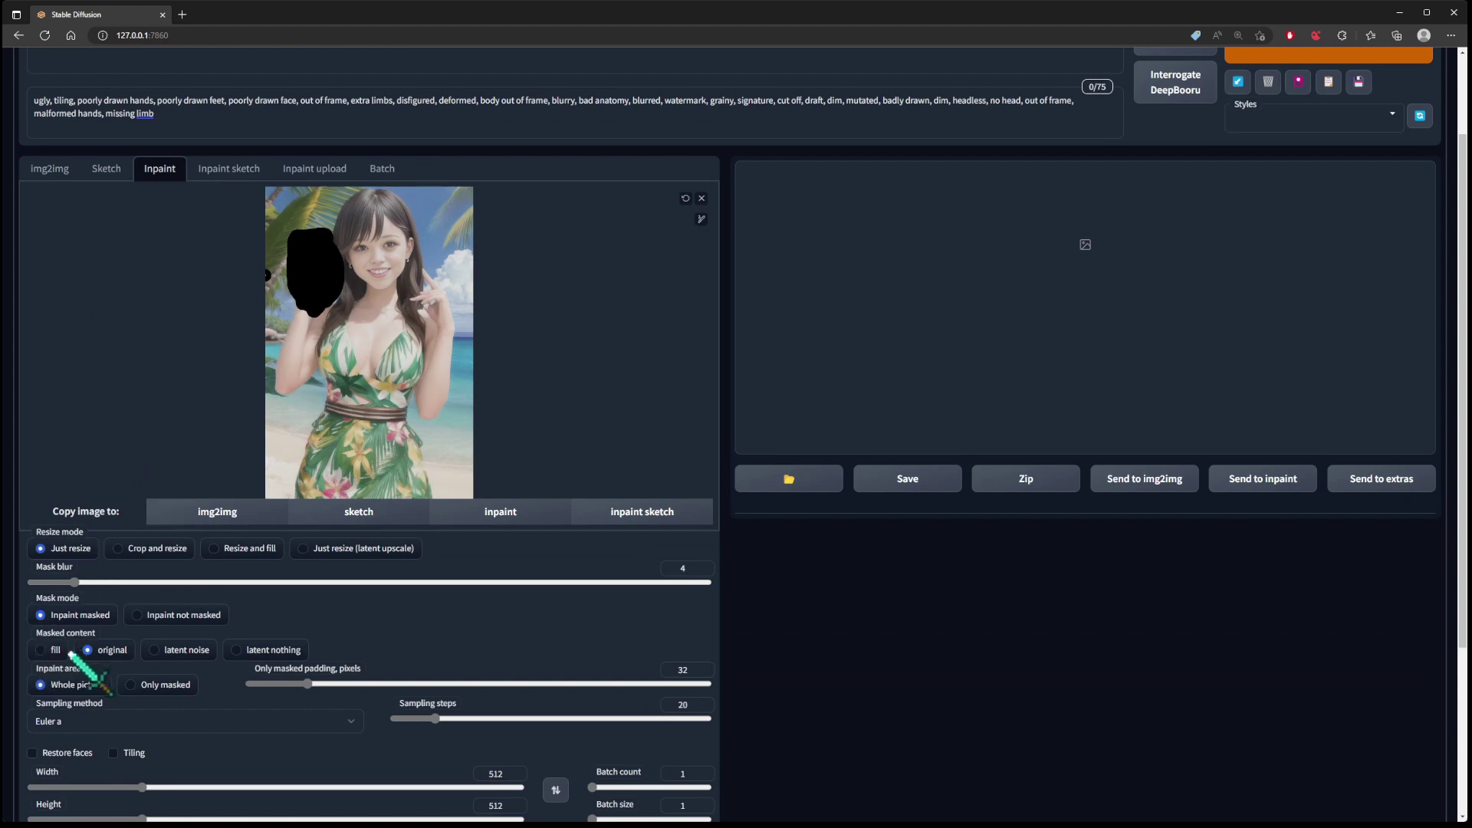
scroll(146, 414, down, 2)
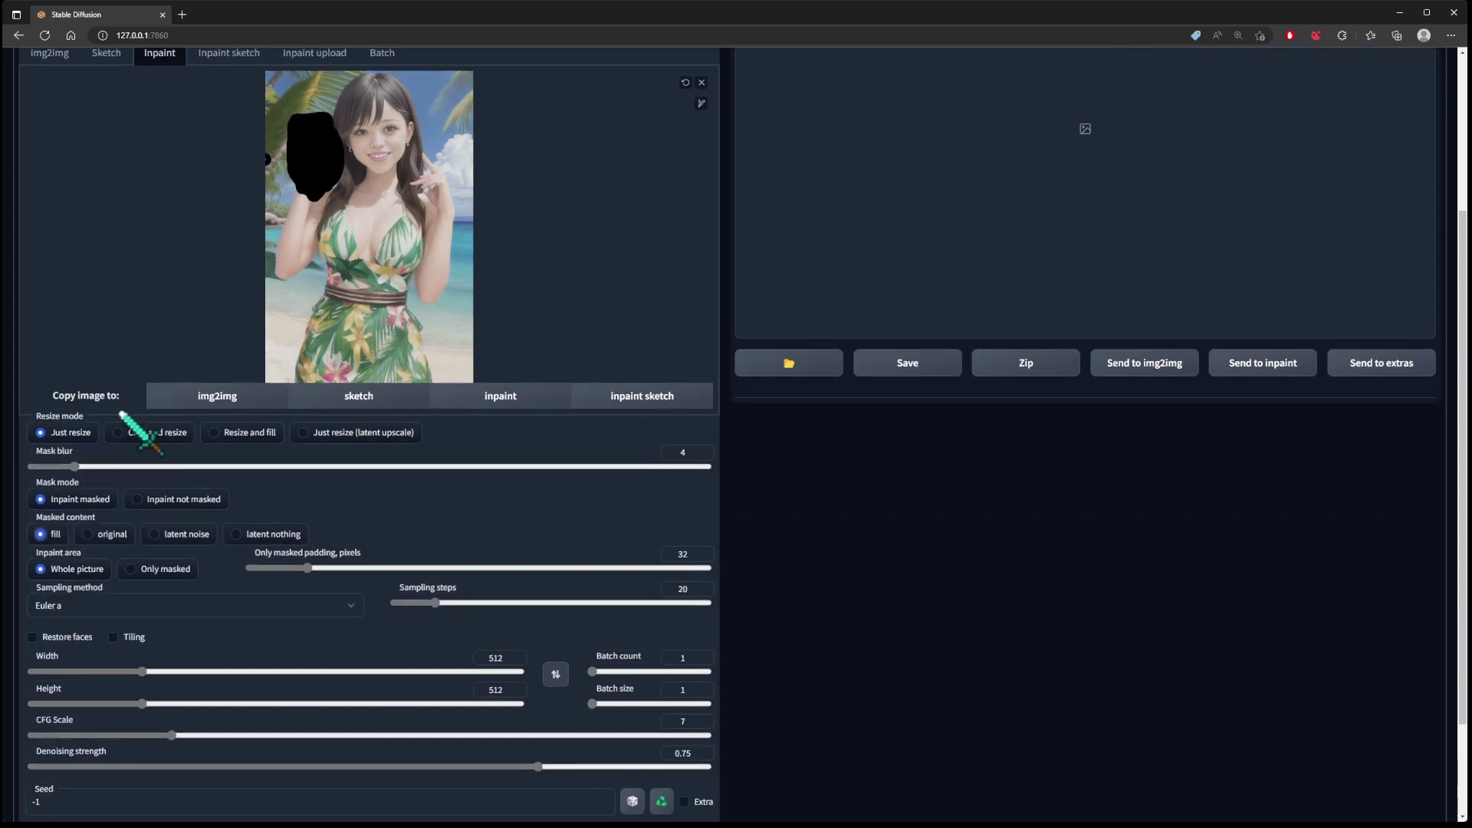
scroll(170, 609, down, 2)
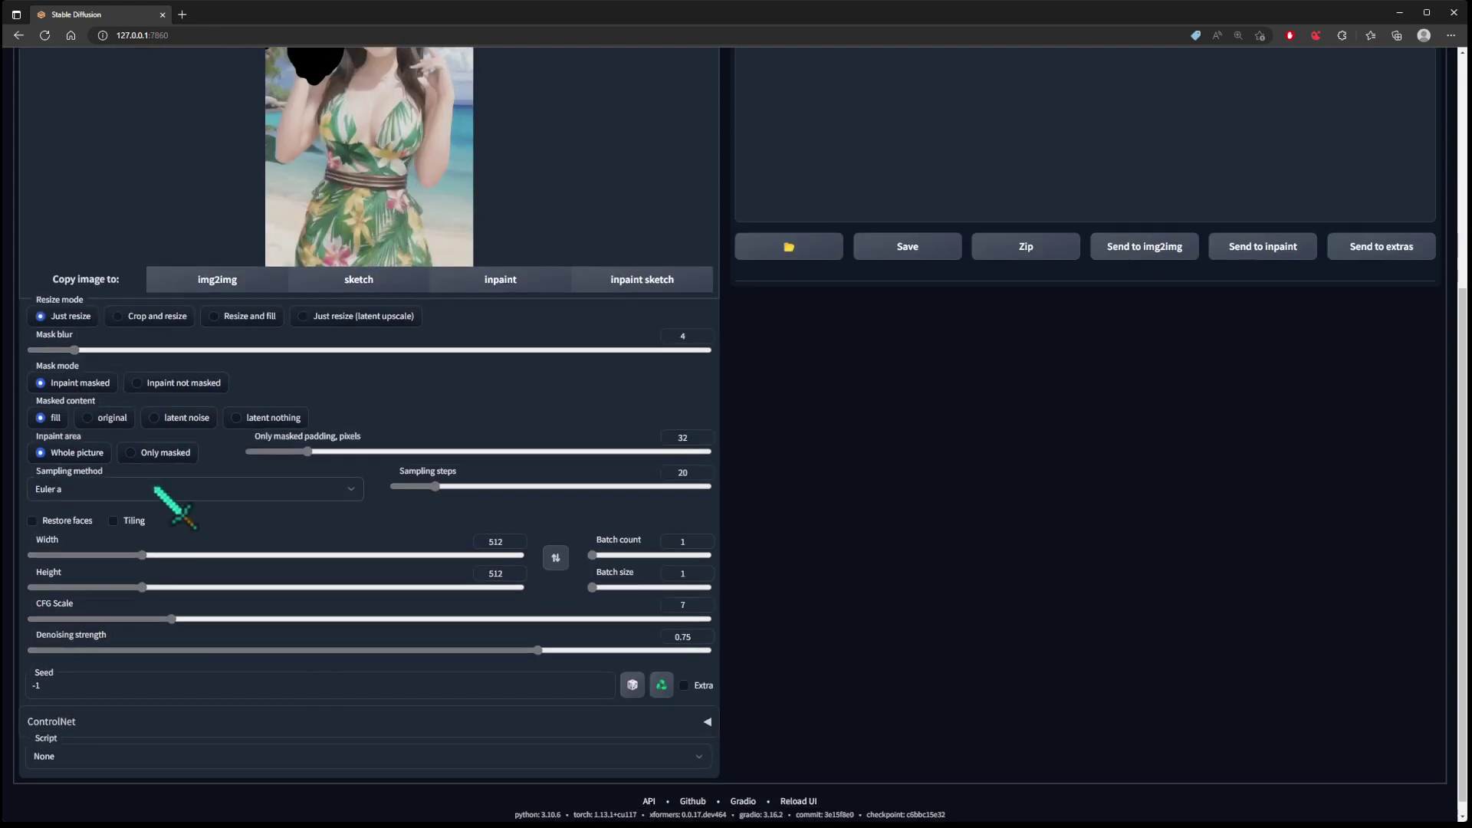
- Set the inpainting sampling method to Euler with 45 sampling steps and the output height to 768
click(488, 486)
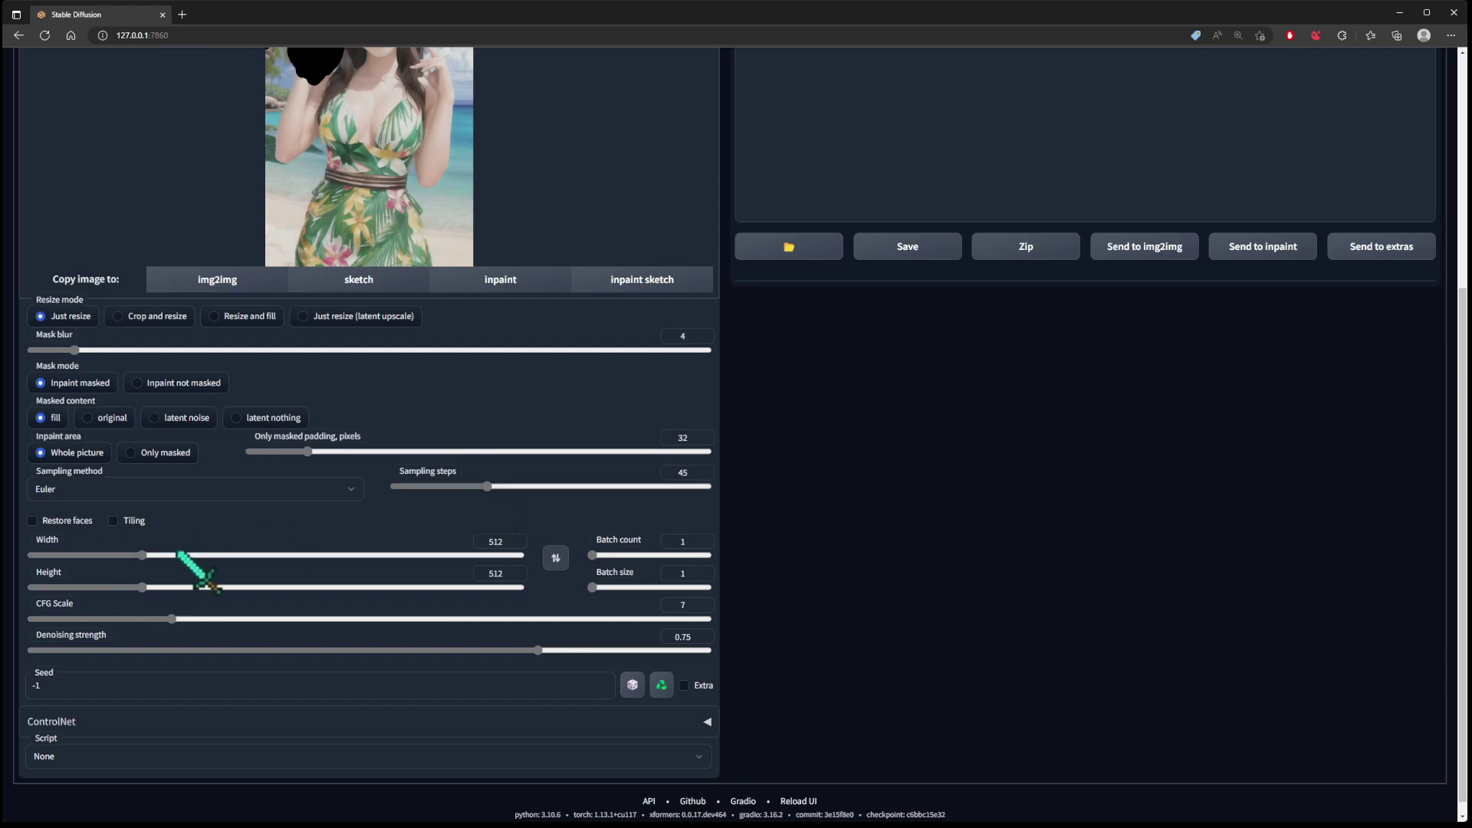
scroll(425, 231, up, 3)
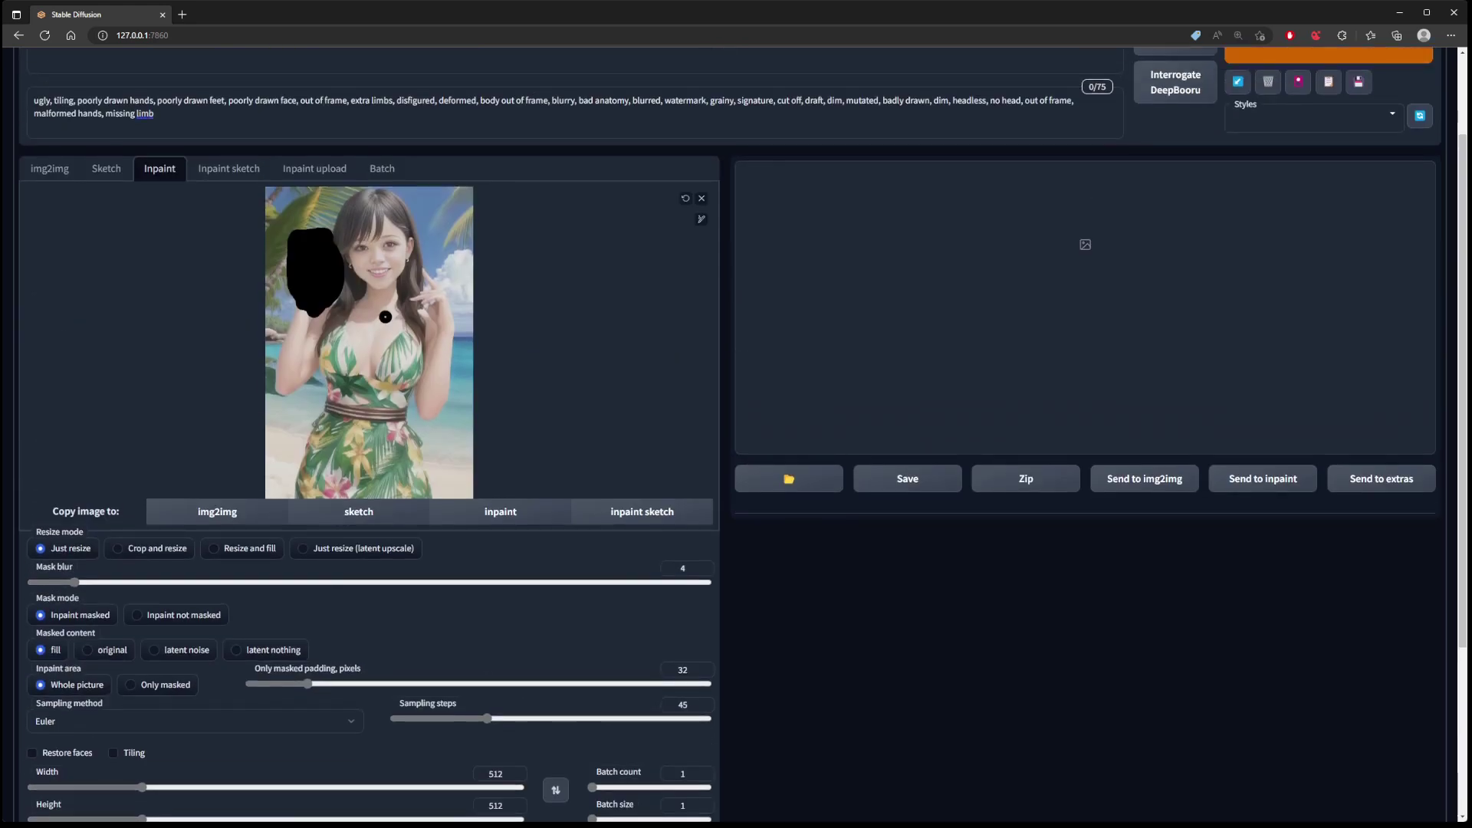
scroll(385, 317, down, 3)
drag(142, 587, 213, 594)
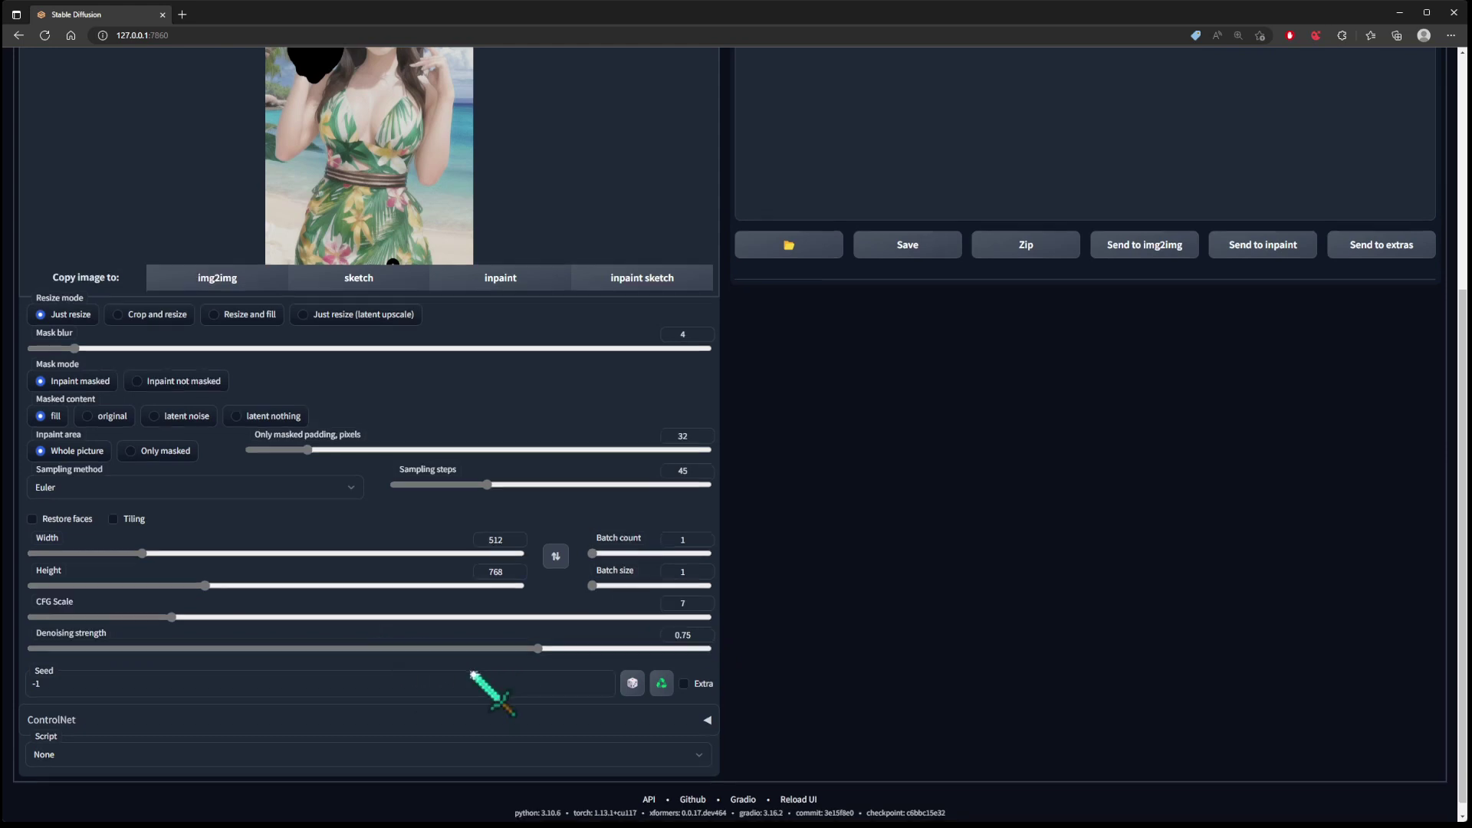
- Expand the ControlNet settings below the inpainting parameters
scroll(474, 675, down, 1)
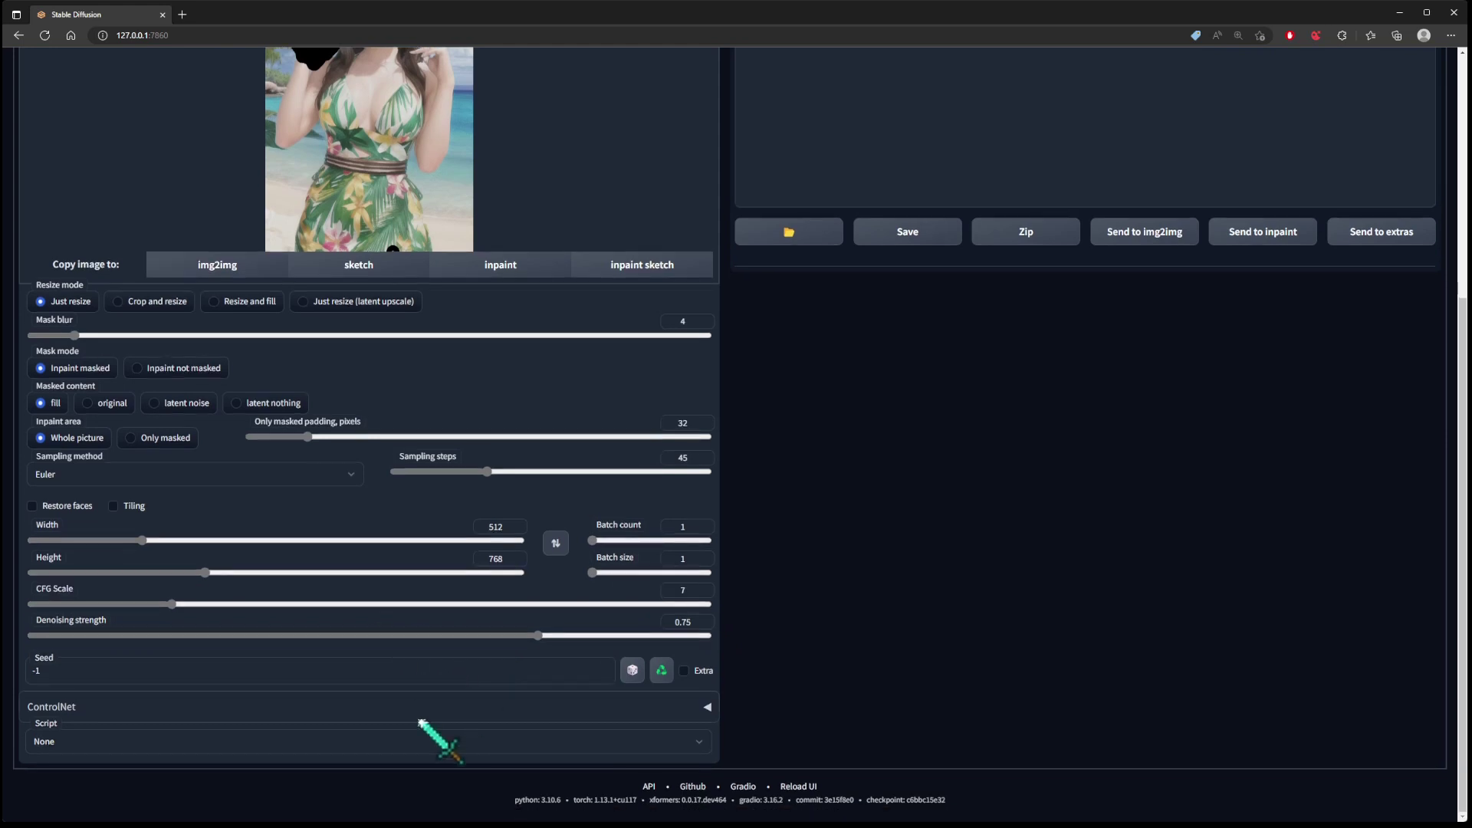
click(349, 707)
scroll(353, 720, down, 4)
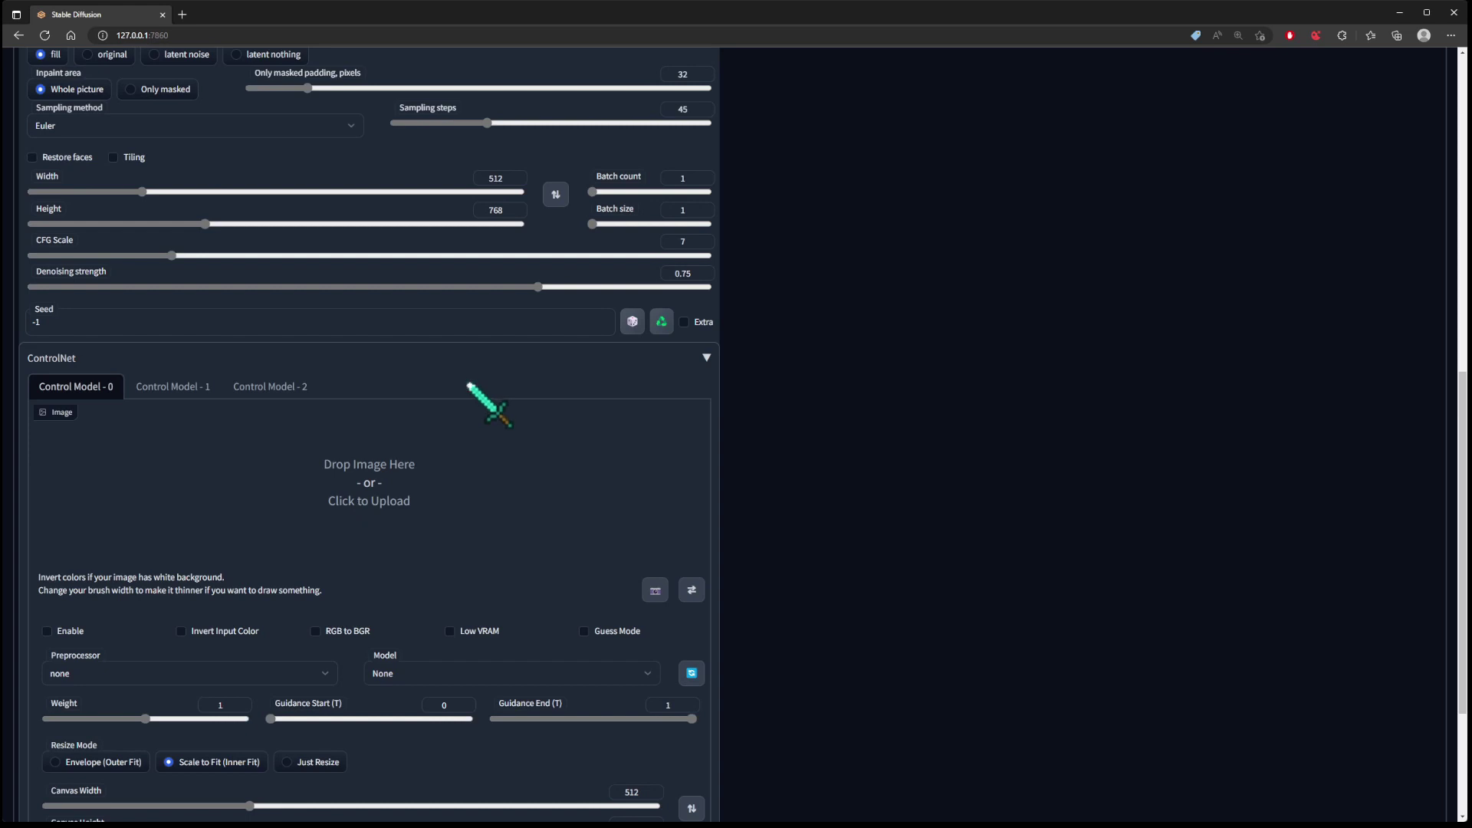
scroll(469, 385, up, 9)
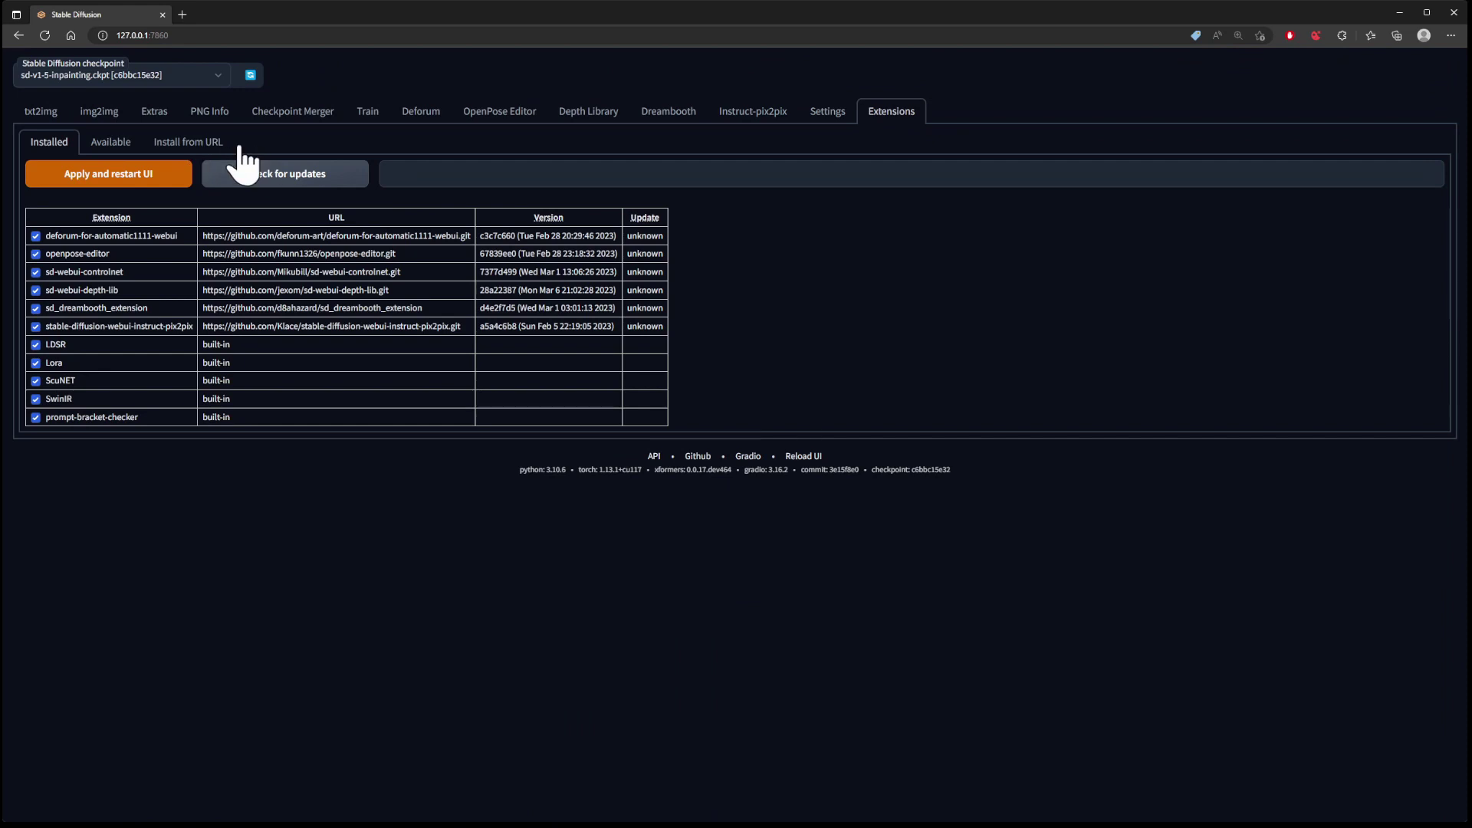
click(219, 145)
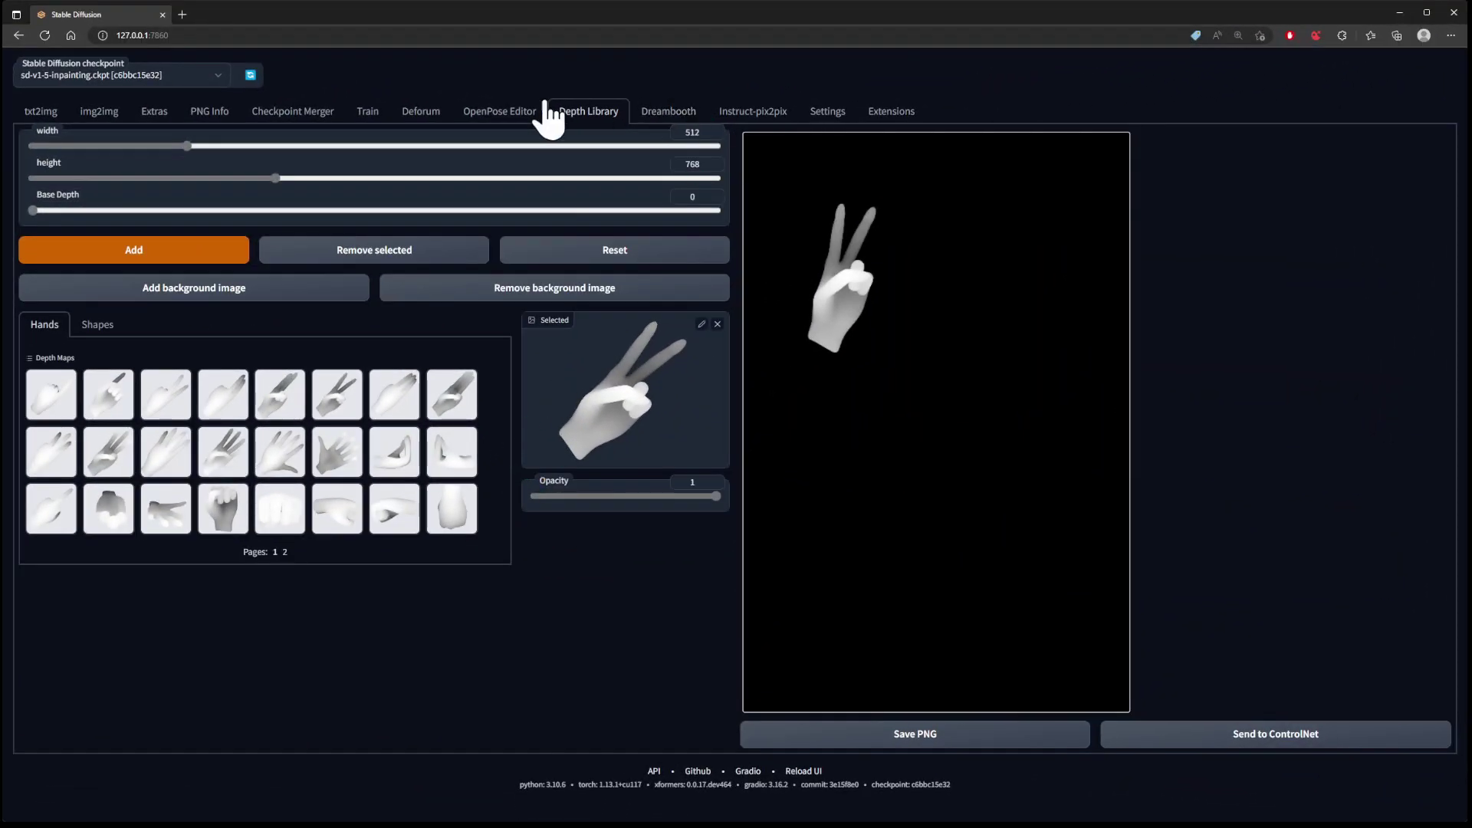
click(98, 111)
- Load the saved peace-sign hand depth map into ControlNet's Control Model - 0 and enable that unit
scroll(191, 361, down, 5)
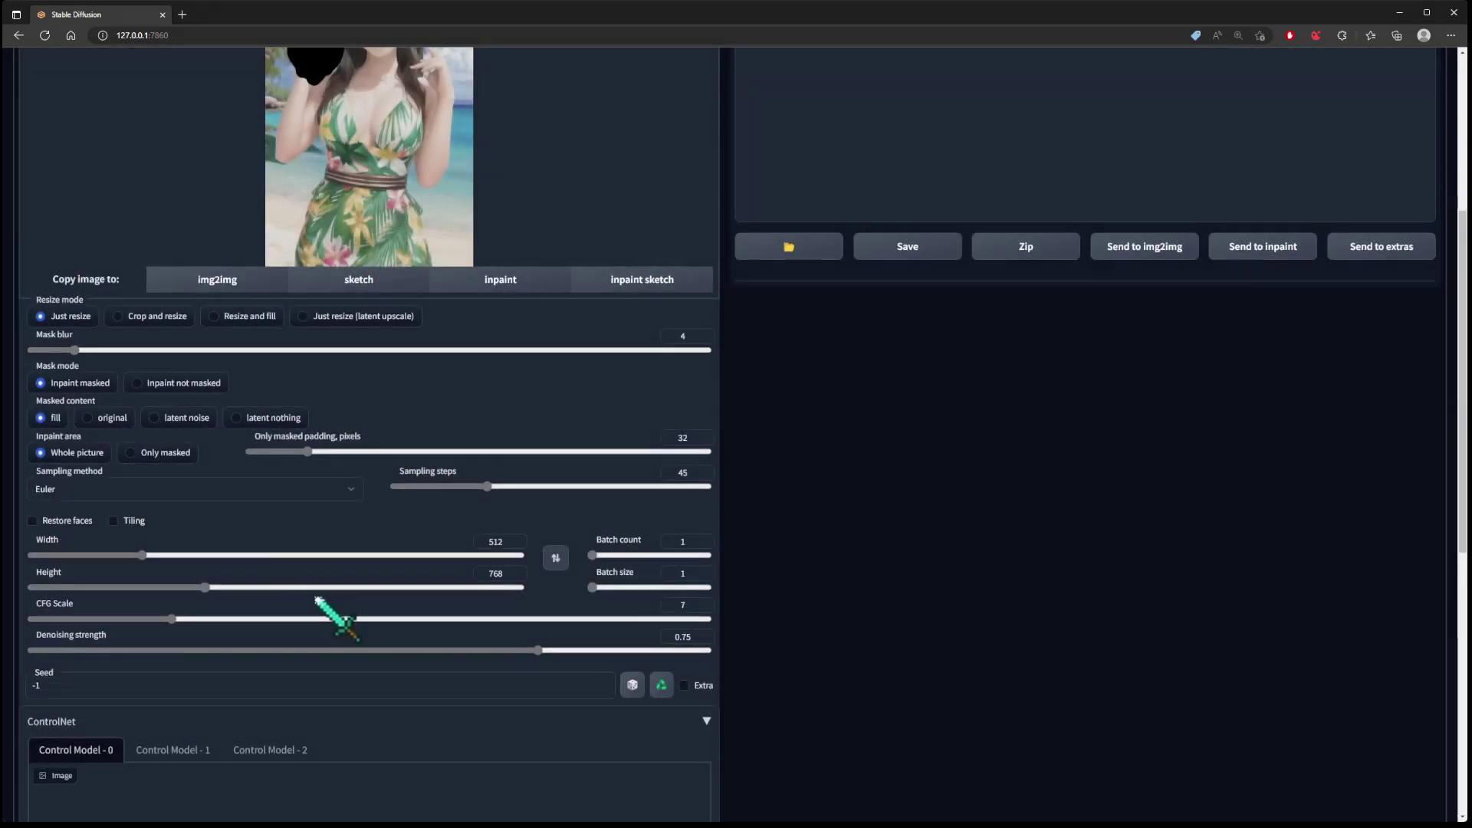
scroll(307, 621, down, 3)
scroll(283, 691, down, 3)
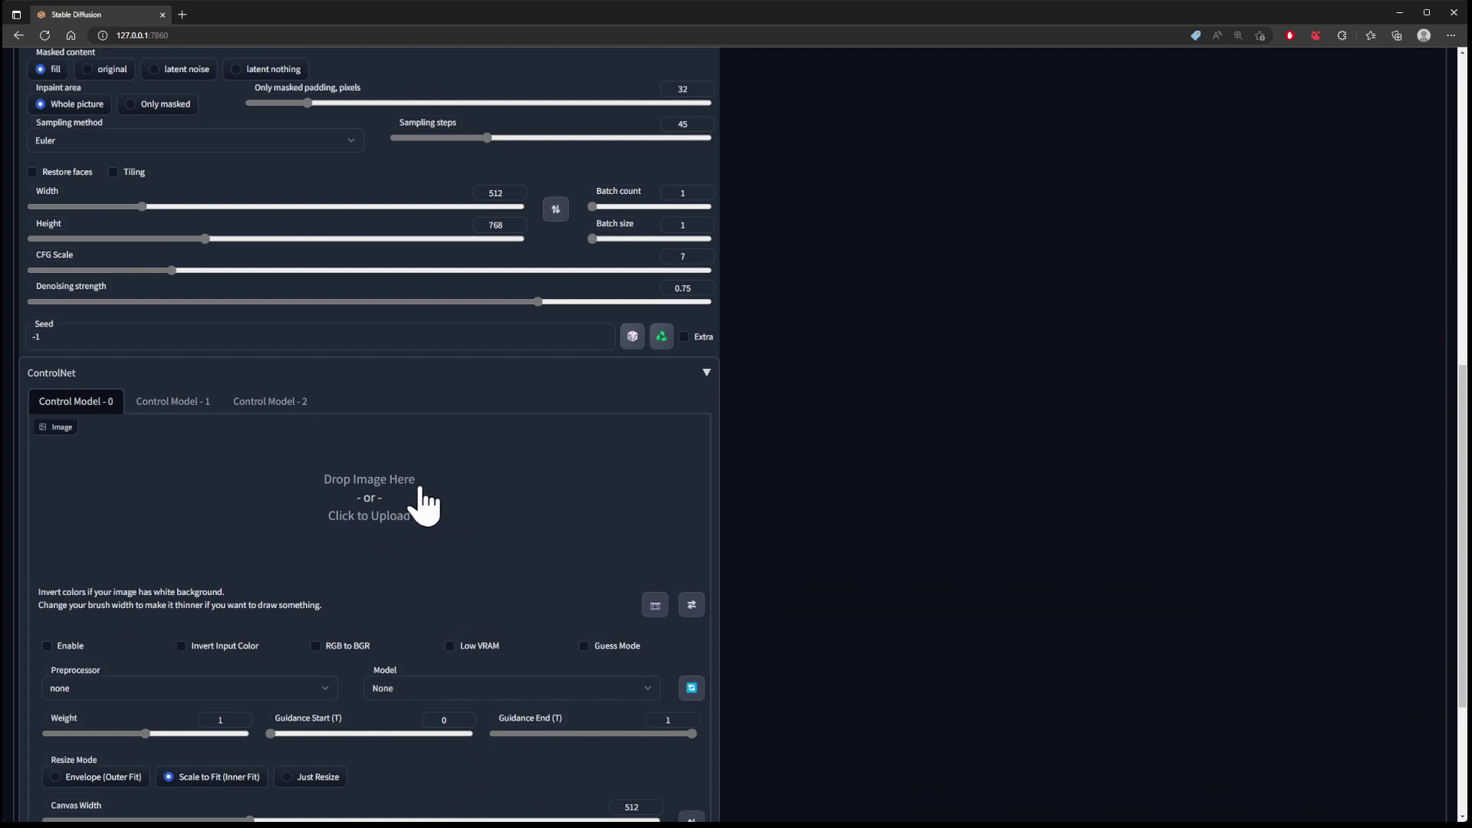
click(408, 528)
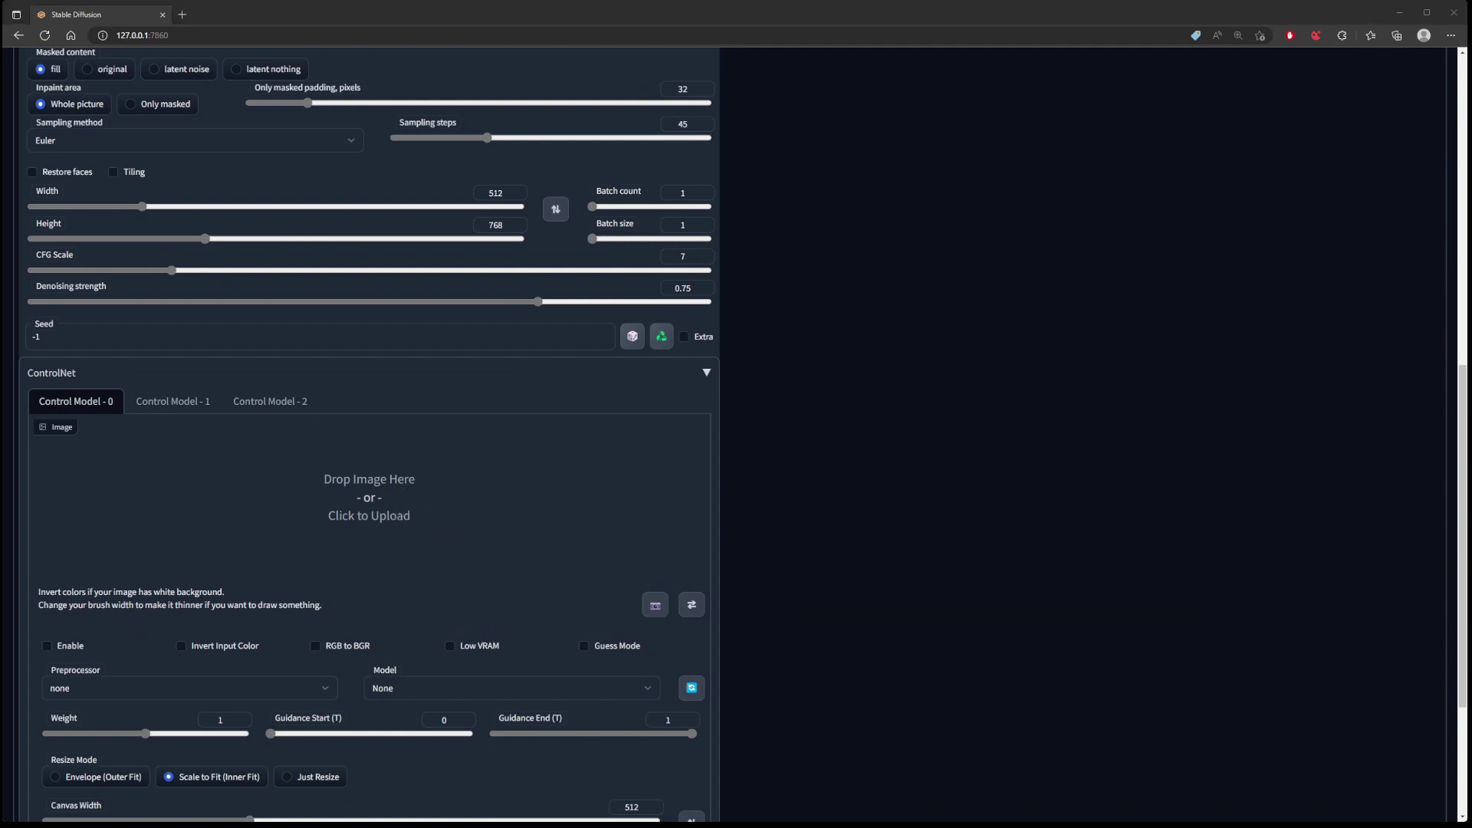
key(Return)
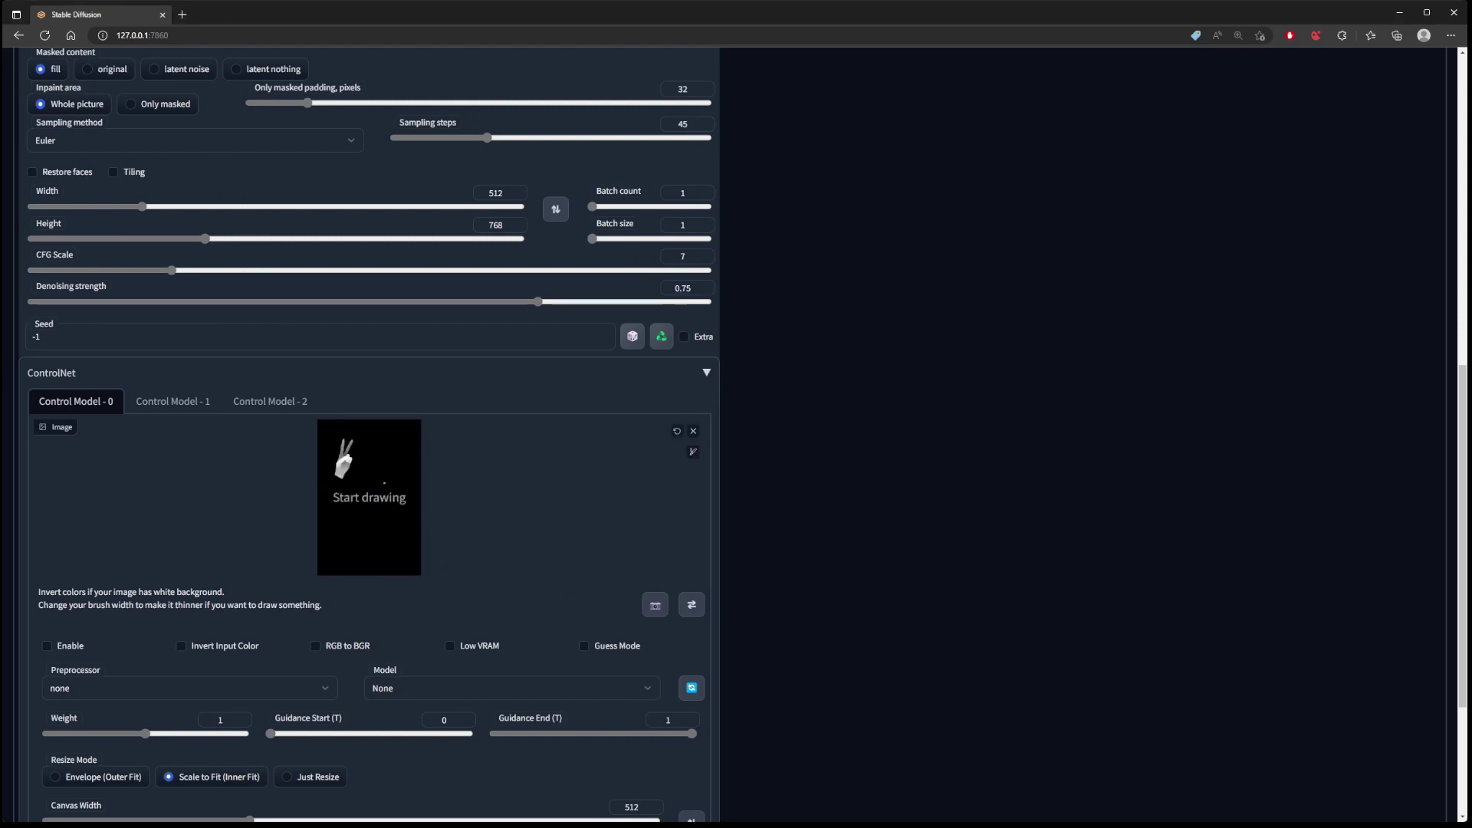
scroll(218, 552, down, 2)
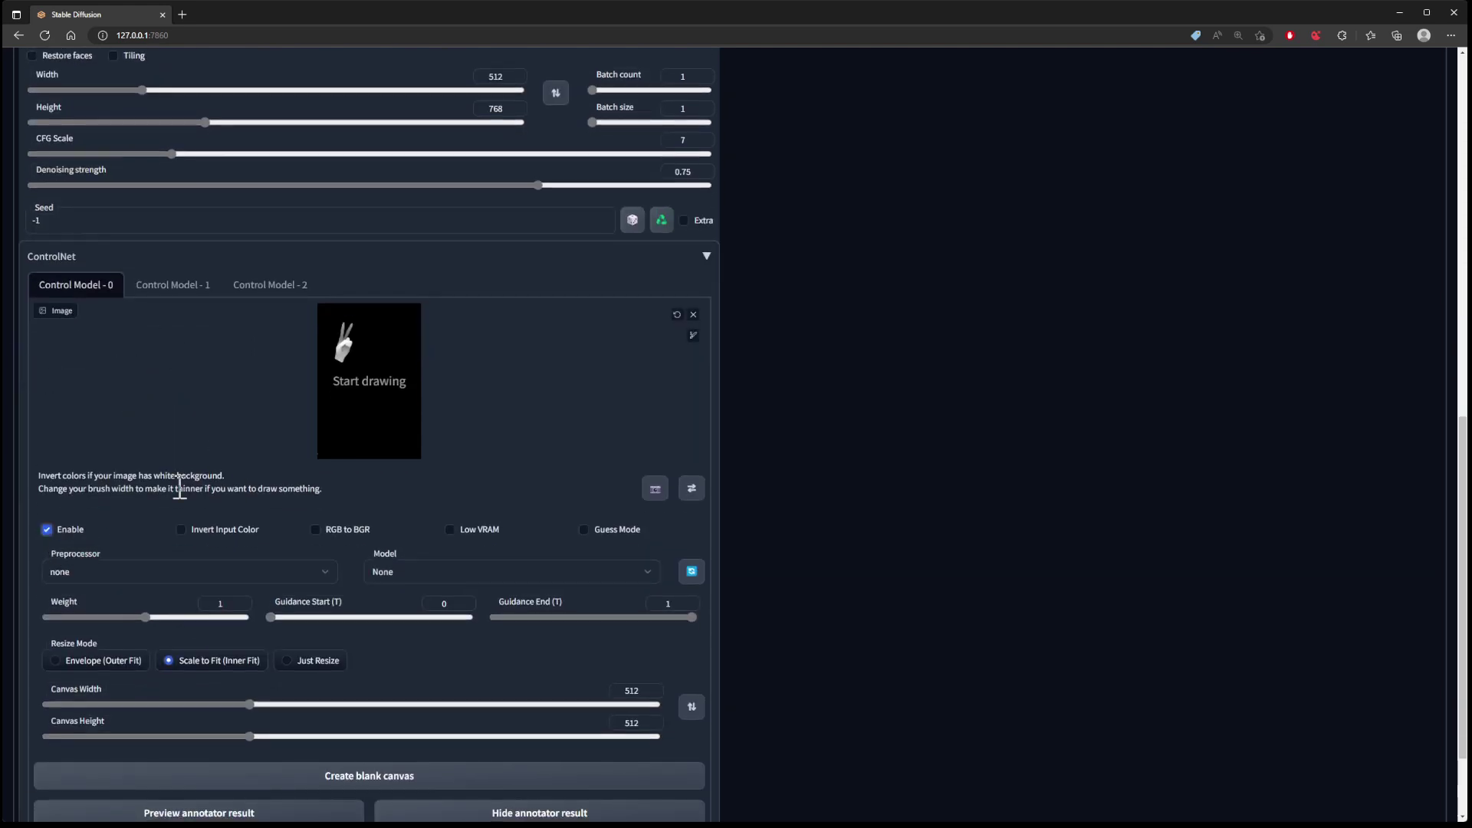
scroll(1032, 191, up, 10)
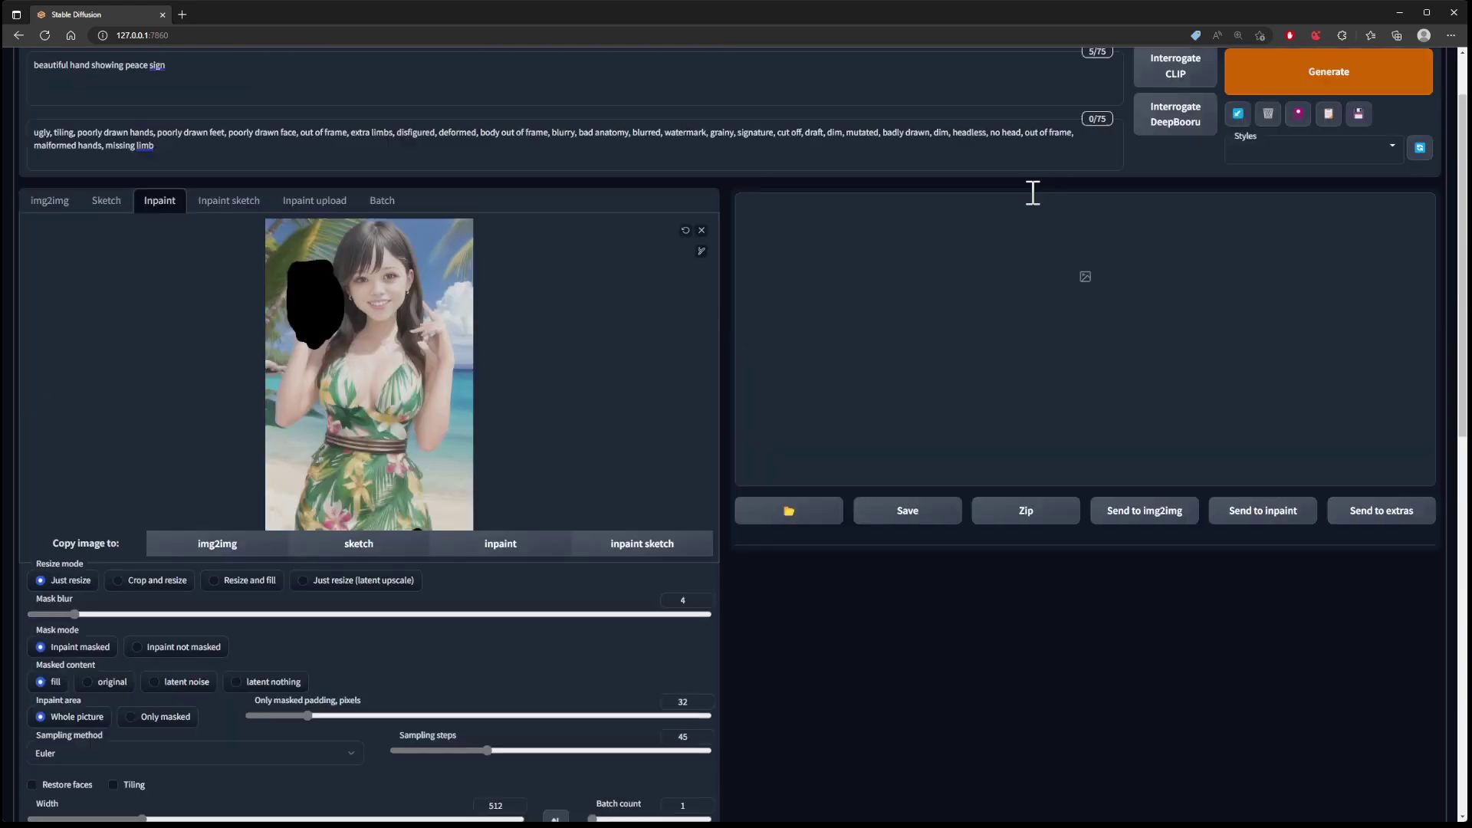
scroll(264, 556, down, 3)
scroll(115, 237, down, 3)
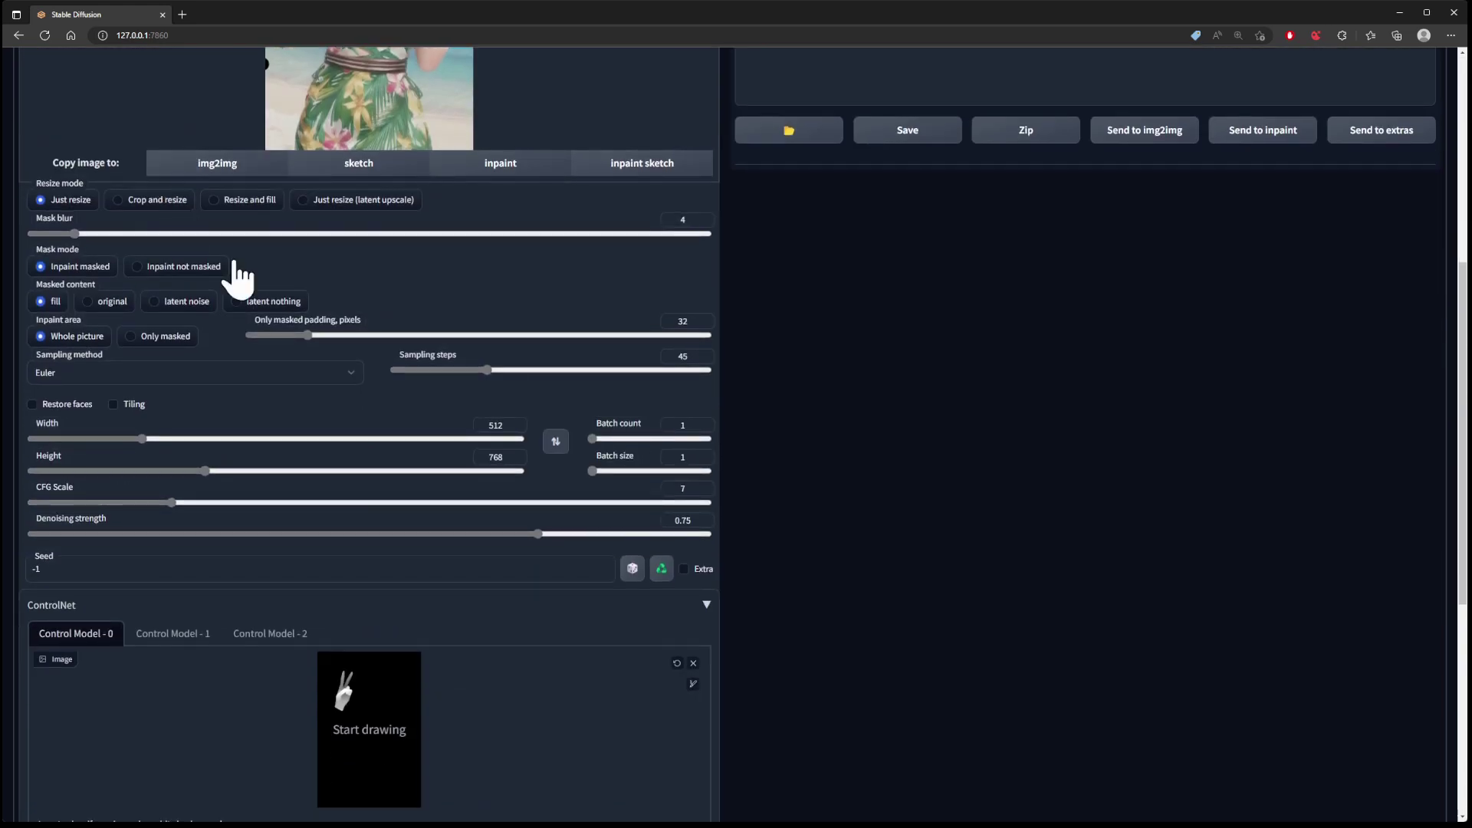
scroll(256, 368, up, 6)
scroll(292, 551, down, 6)
click(178, 638)
scroll(276, 644, down, 2)
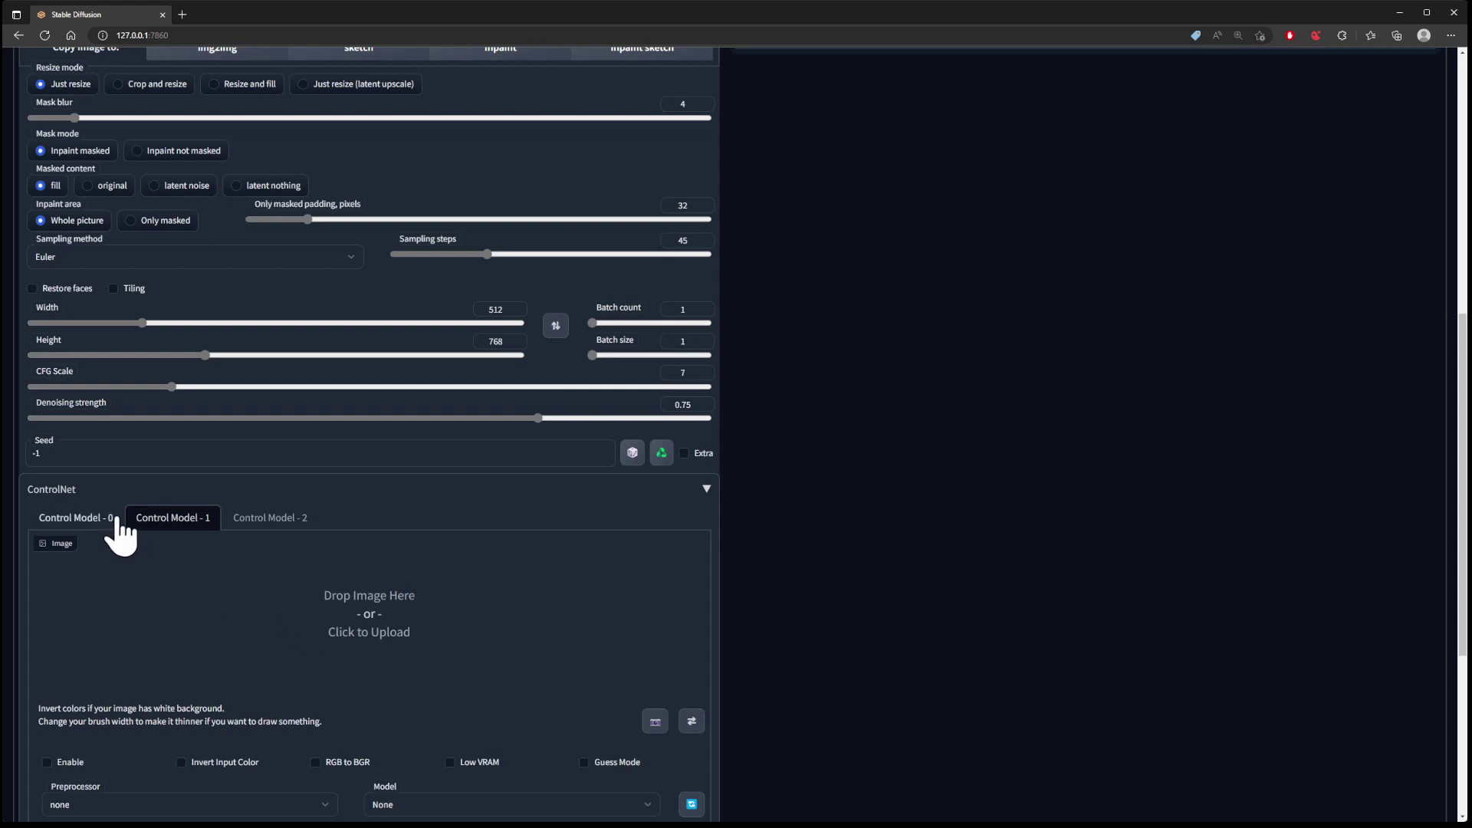
- Select the control_sd15_depth model for Control Model - 0 with preprocessor none and generate the inpainted picture
click(103, 522)
scroll(99, 533, down, 3)
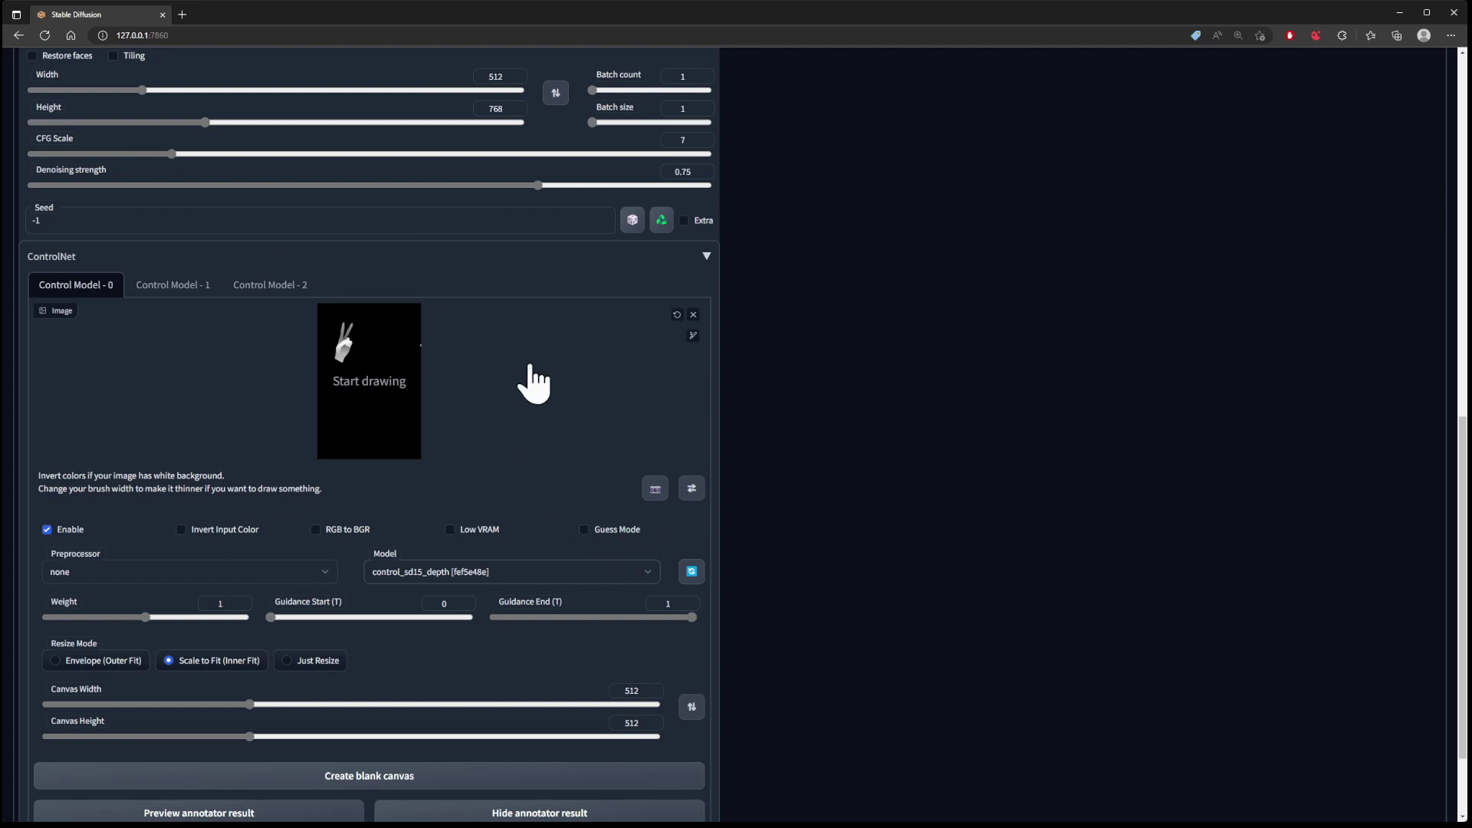
scroll(529, 378, down, 2)
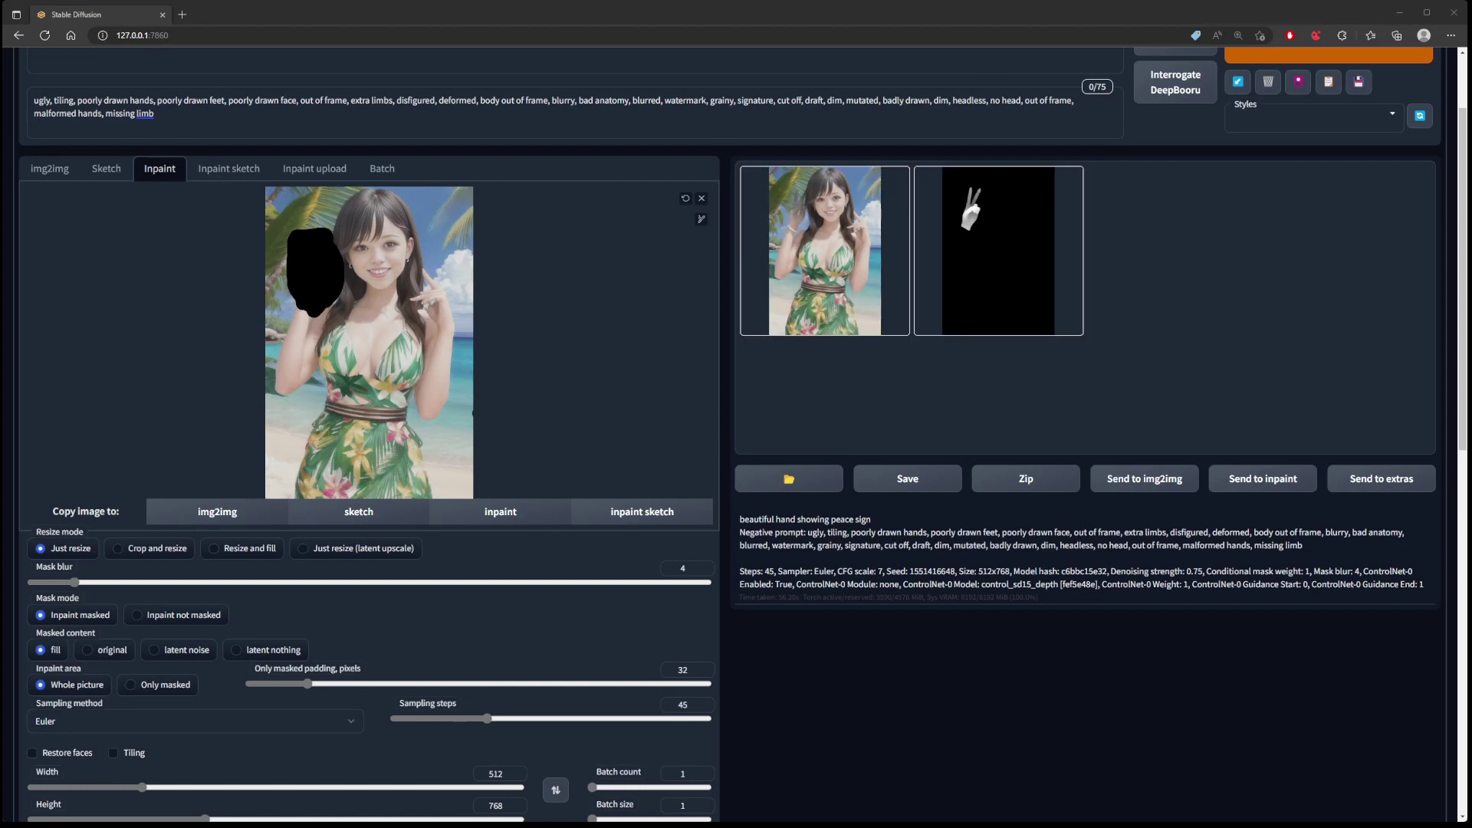
- Enlarge the generated picture to inspect the inpainted raised hand and close the enlarged view
click(825, 251)
click(1058, 240)
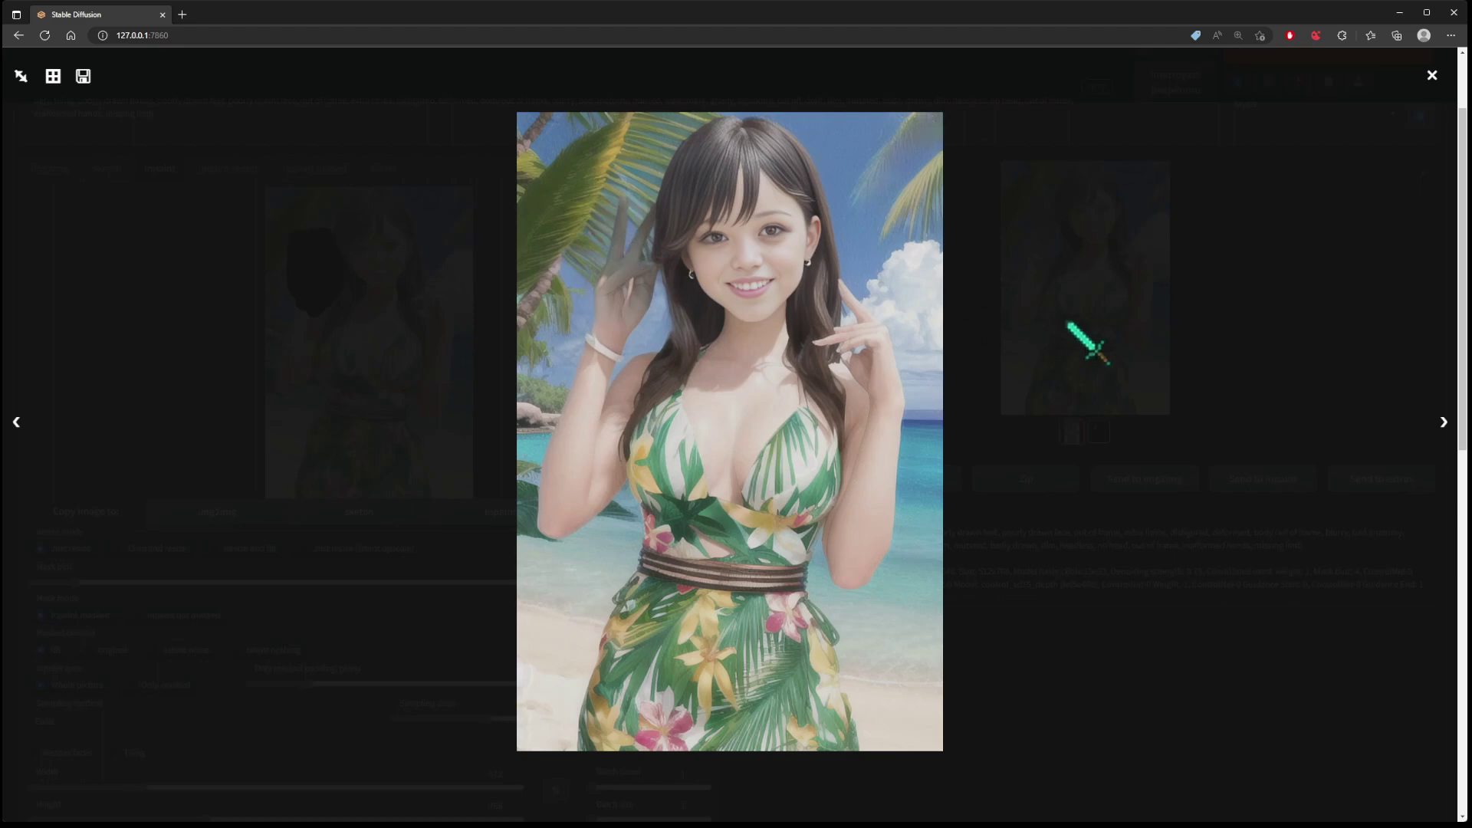
click(1433, 76)
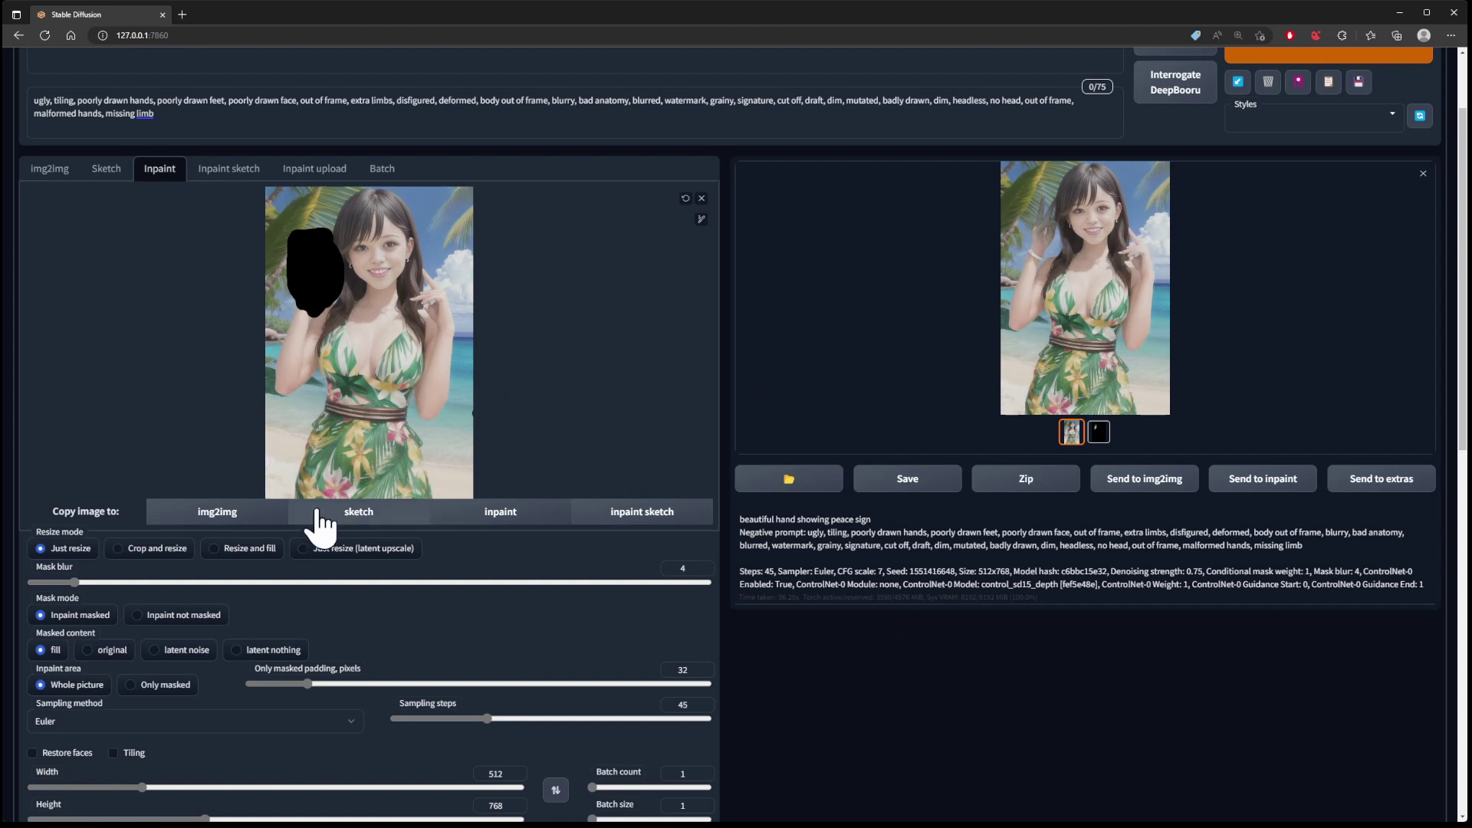
scroll(606, 453, up, 2)
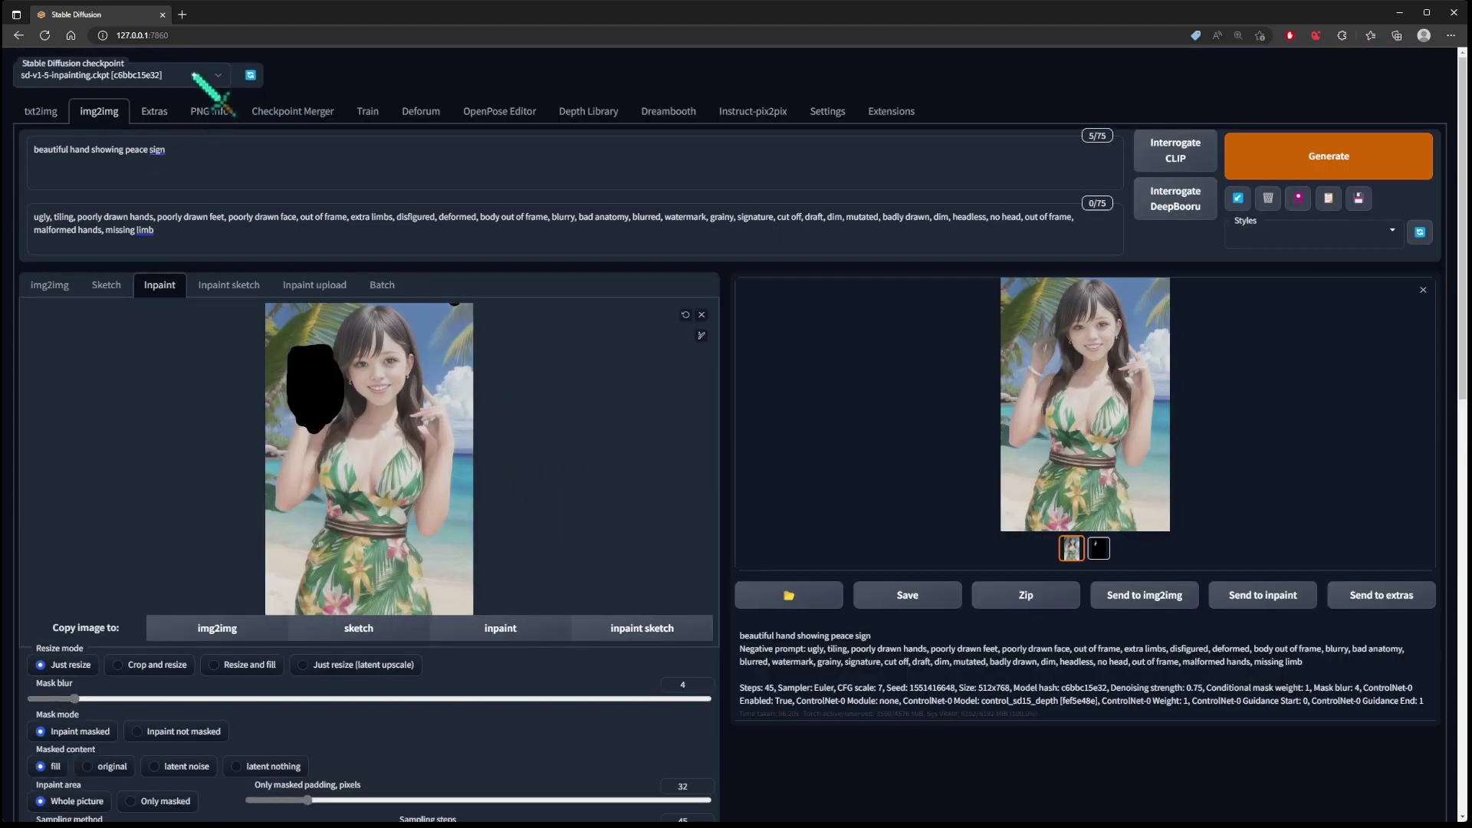
- Choose the X/Y plot script with CFG Scale as the X type and Steps as the Y type
scroll(490, 512, down, 10)
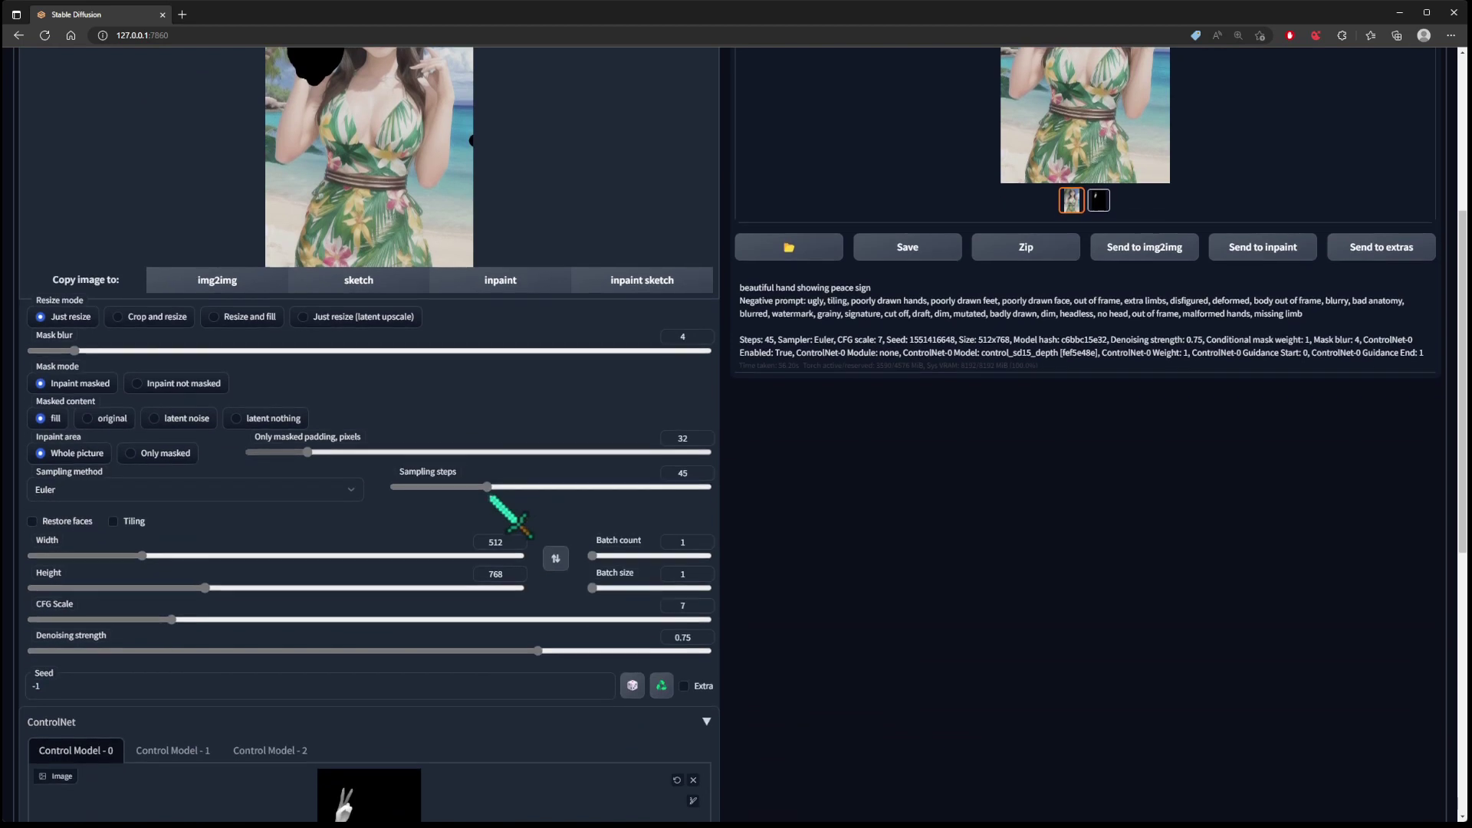
scroll(346, 613, down, 2)
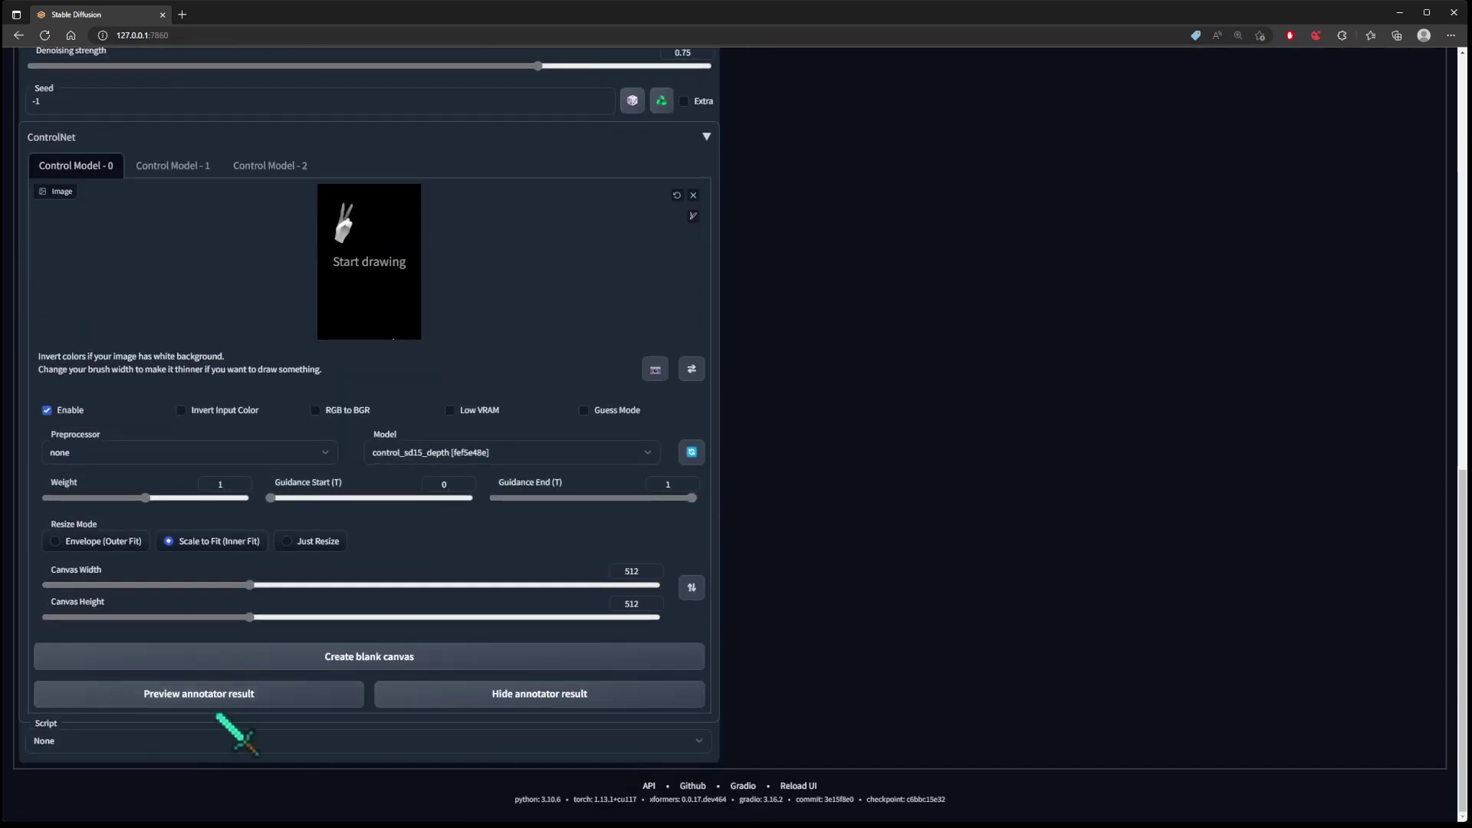
click(193, 736)
click(181, 717)
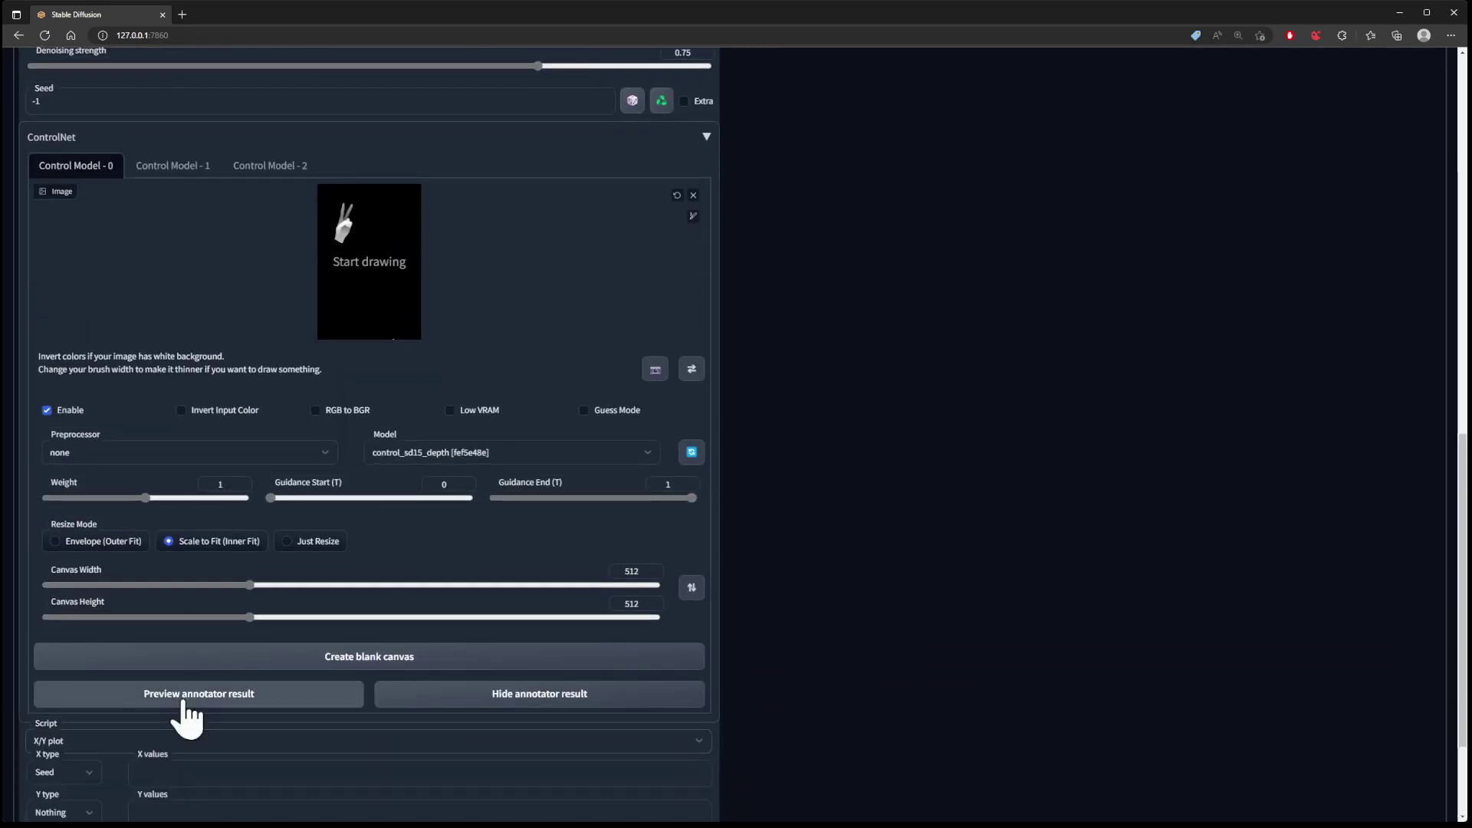
scroll(288, 745, down, 3)
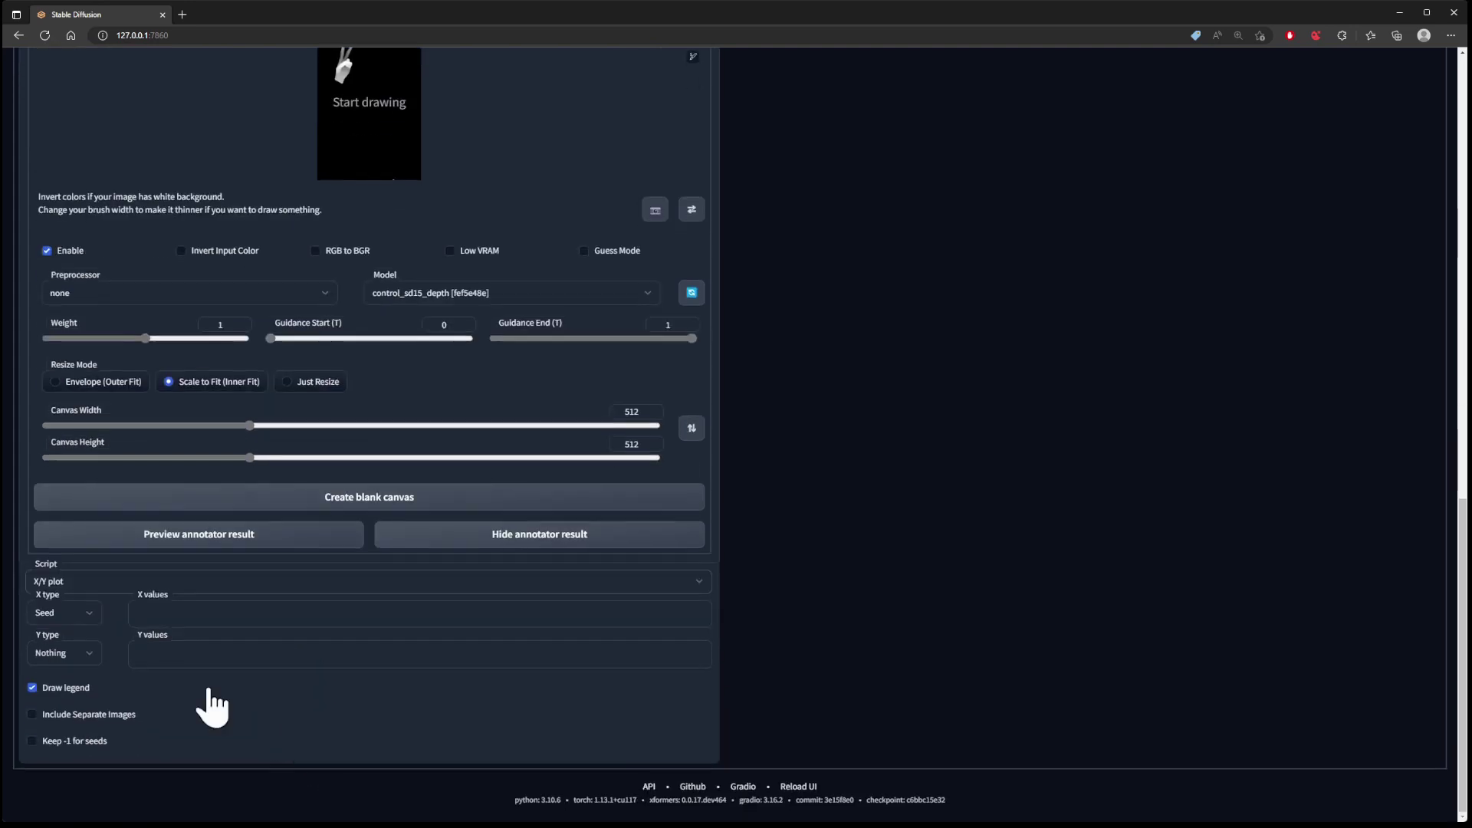
click(89, 616)
click(85, 654)
- Enter 6-10 [5] as the plot's X values and 30-60 [4] as its Y values
text(7)
text(-)
text(10)
text( [)
text(5)
text(])
click(227, 657)
text(30-60 [)
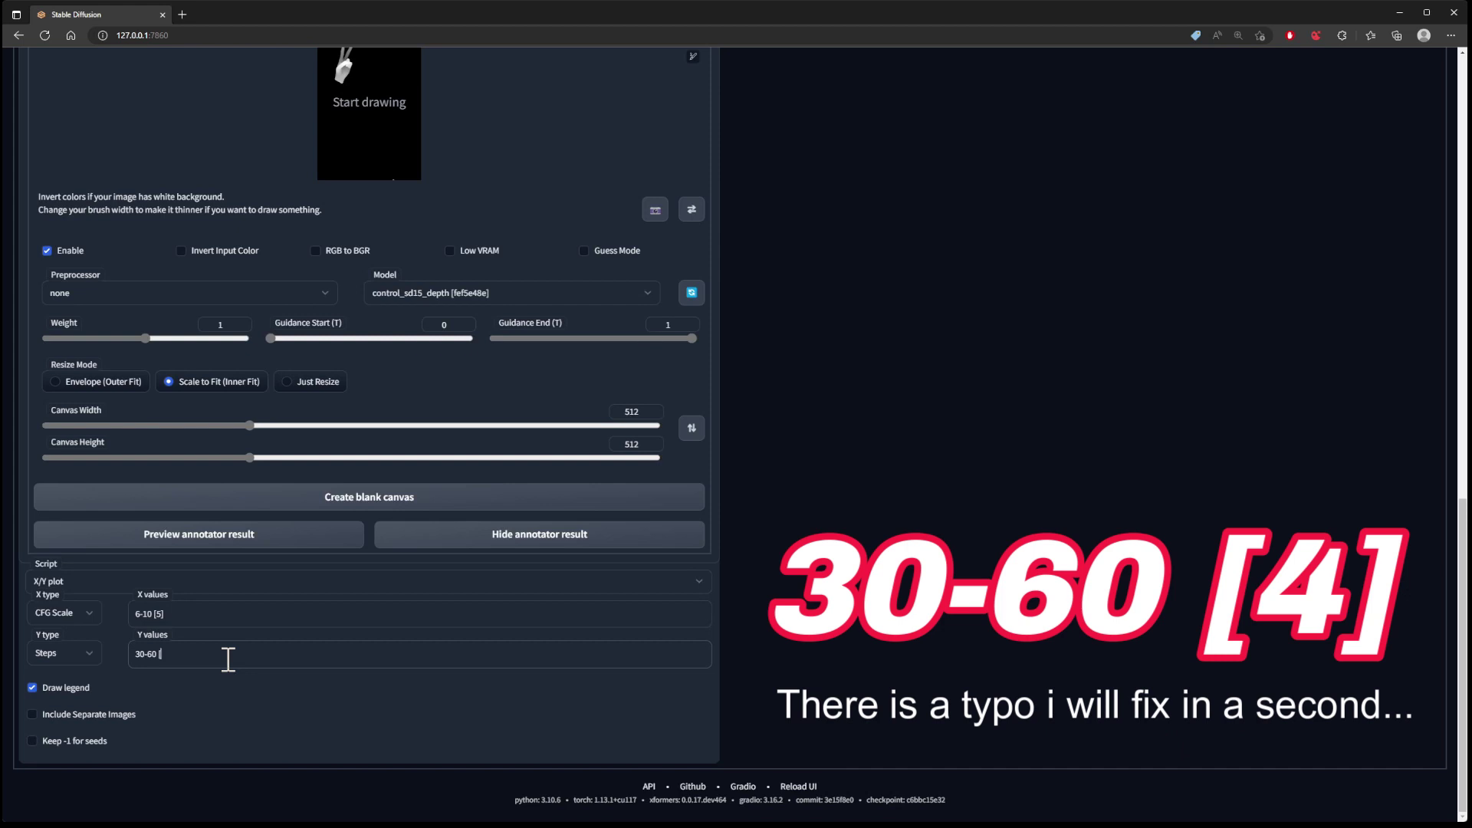
text(4])
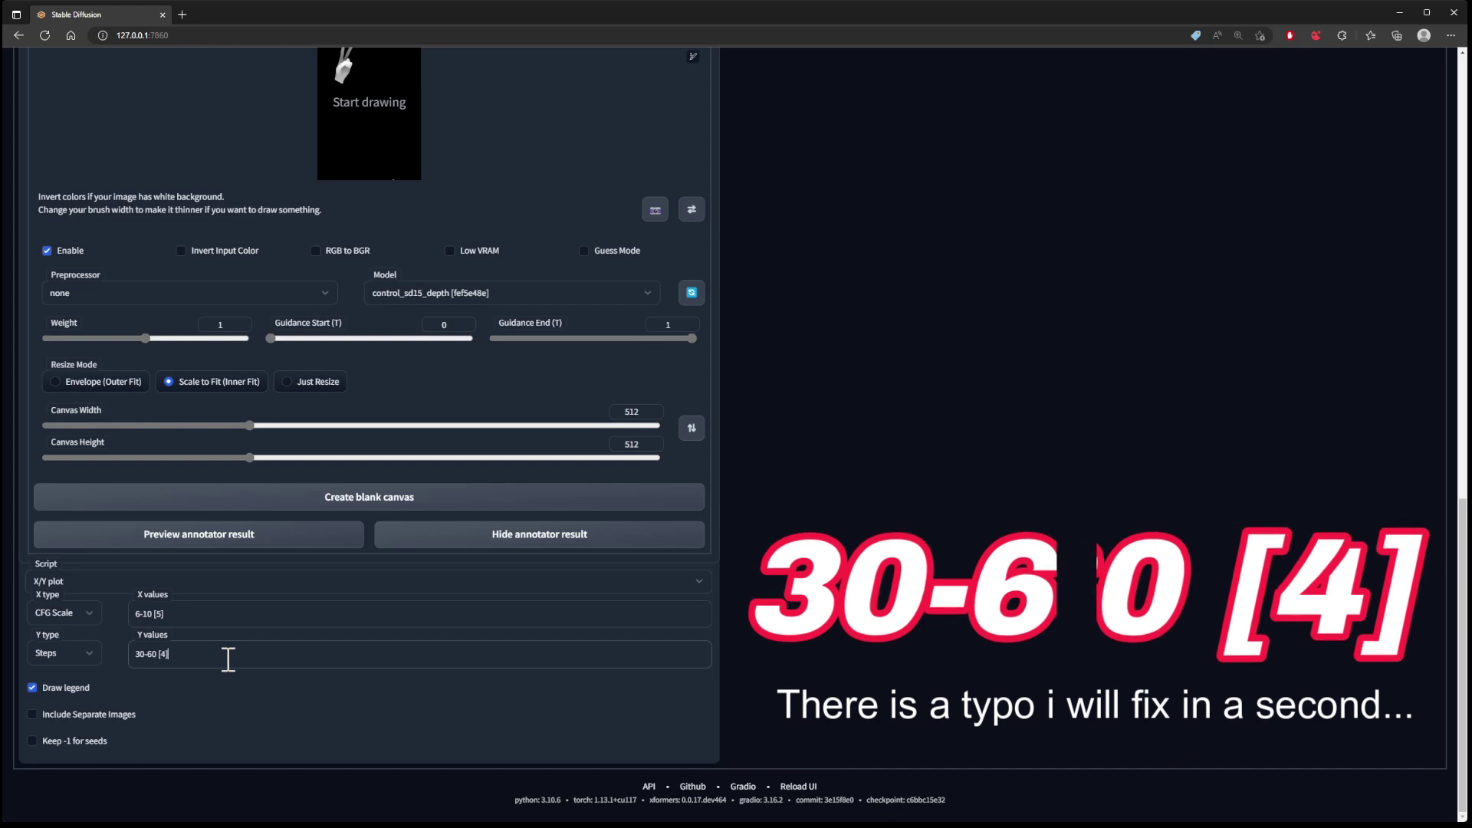
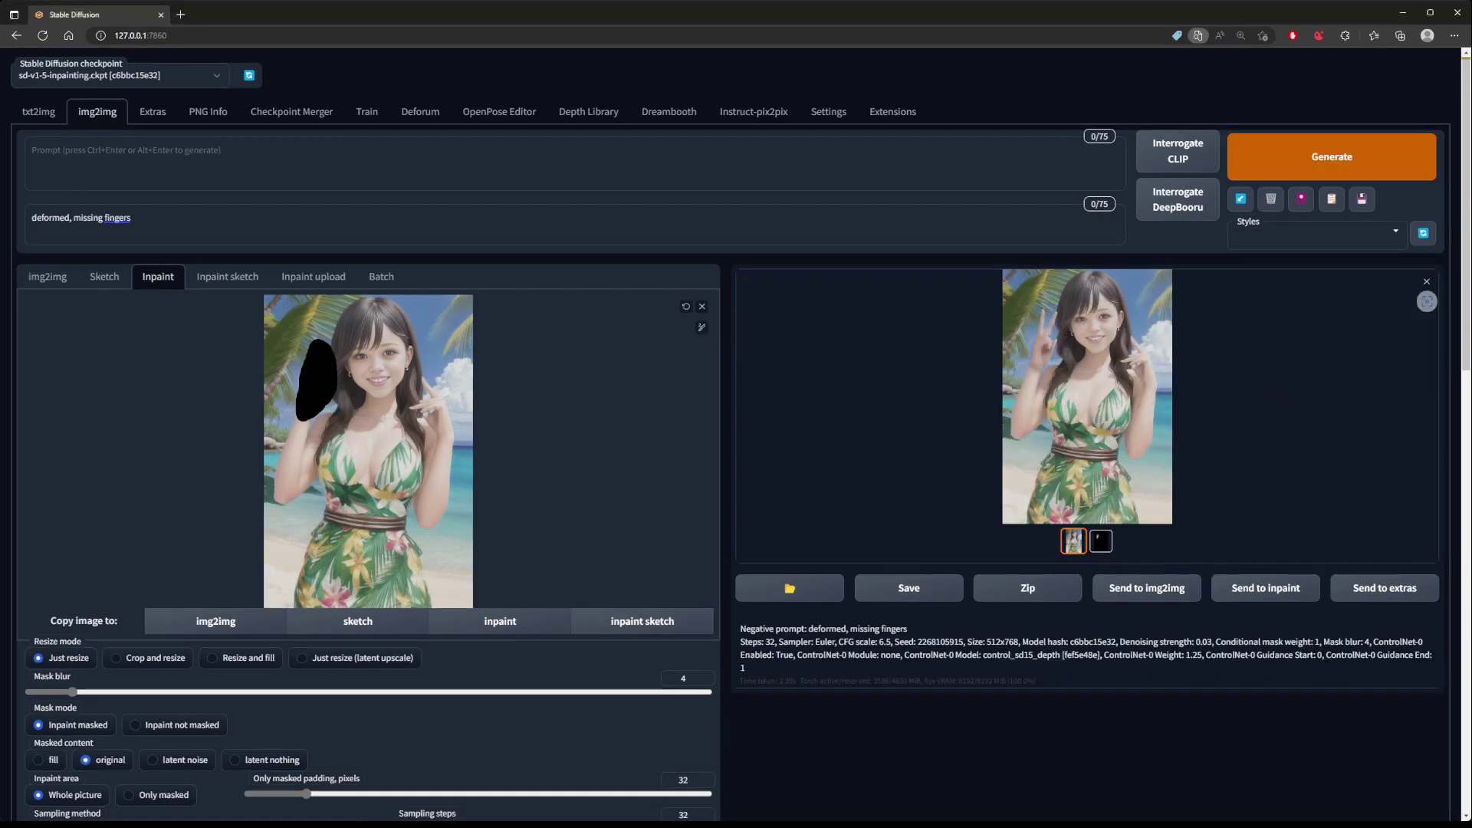
- Review the prompt, inpainting, denoising, ControlNet and X/Y plot settings used for the peace-sign picture
scroll(368, 460, down, 15)
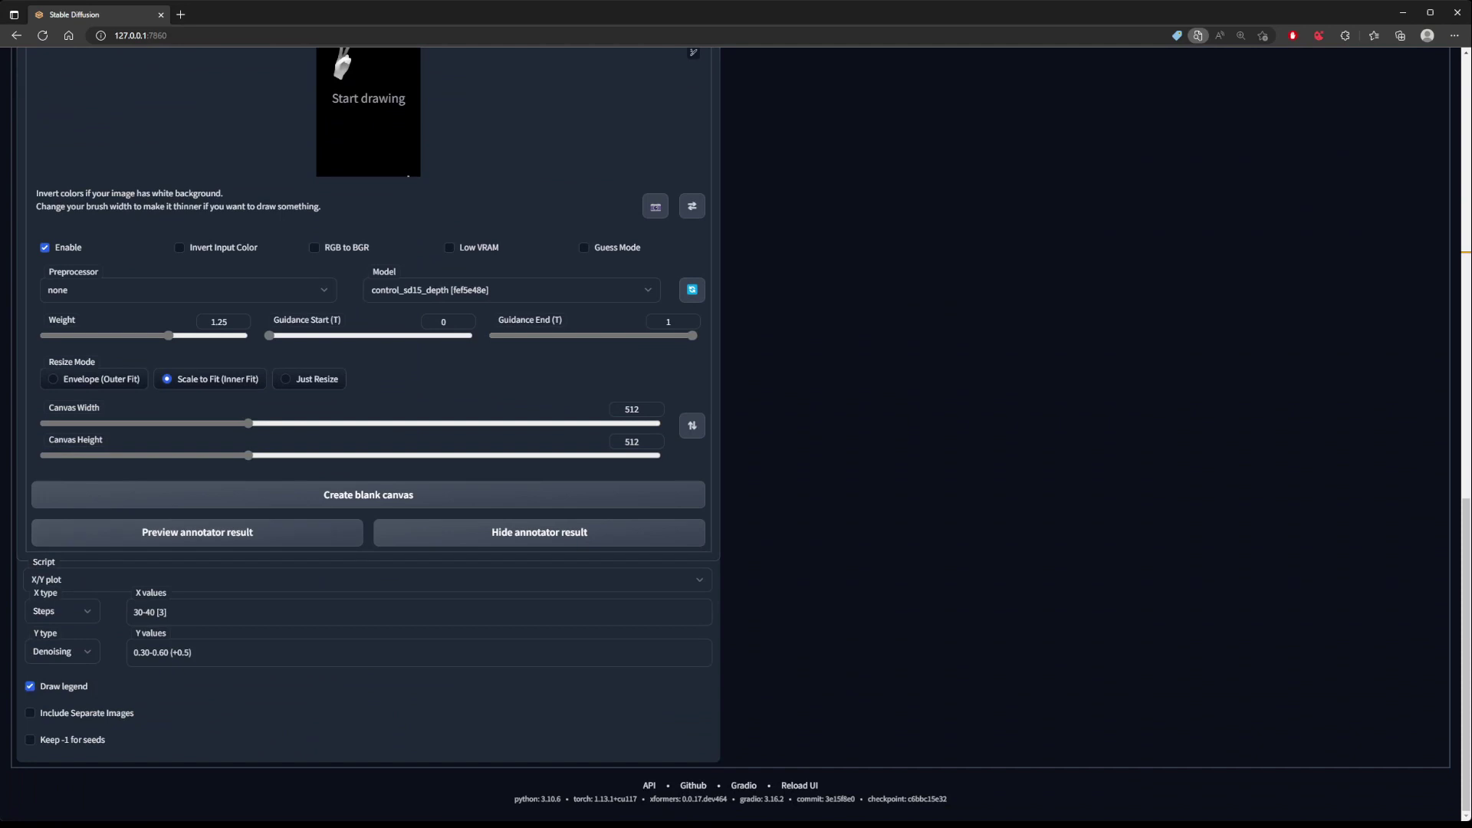
scroll(368, 461, up, 4)
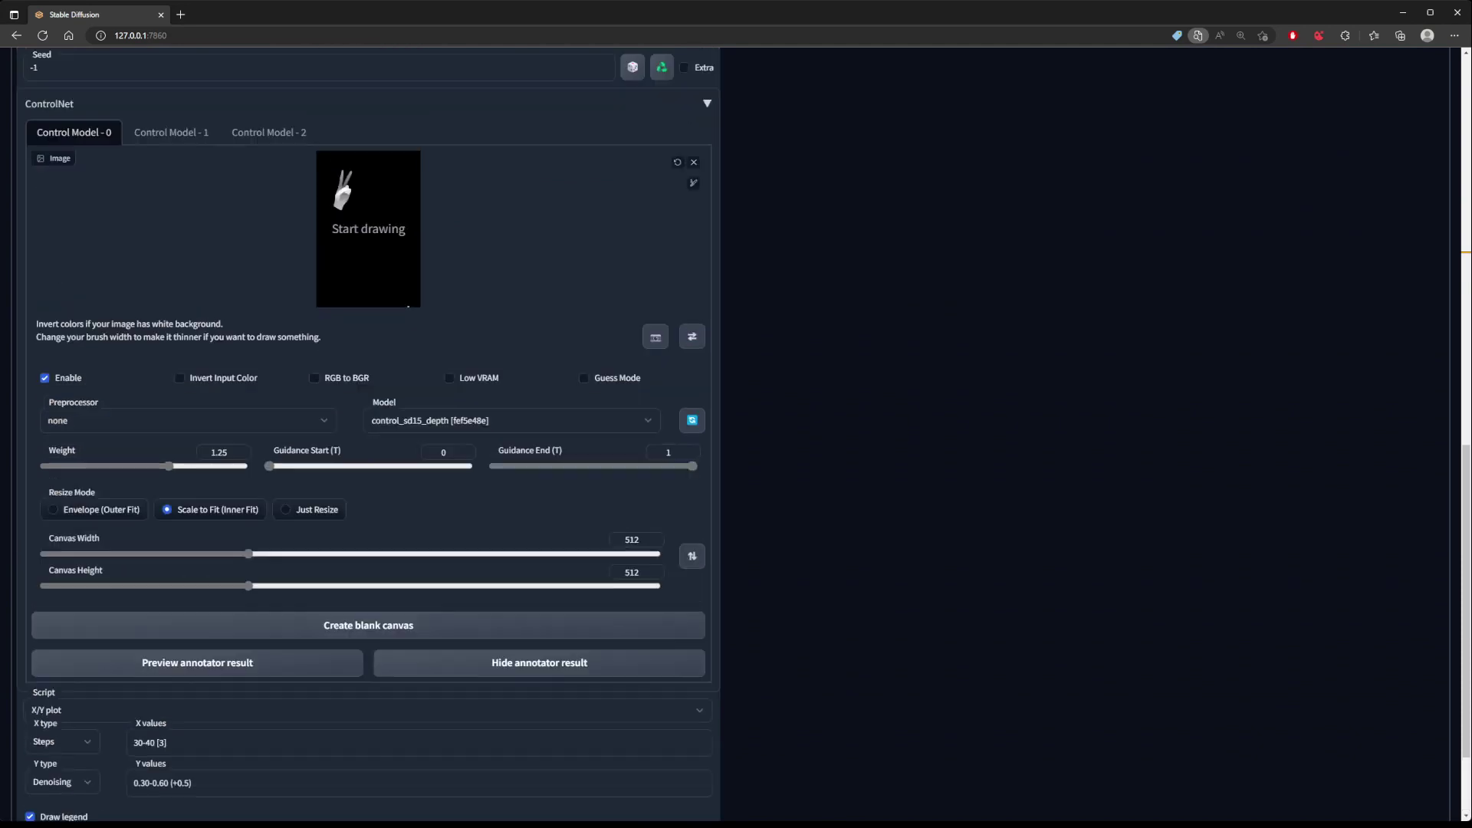
scroll(368, 461, up, 10)
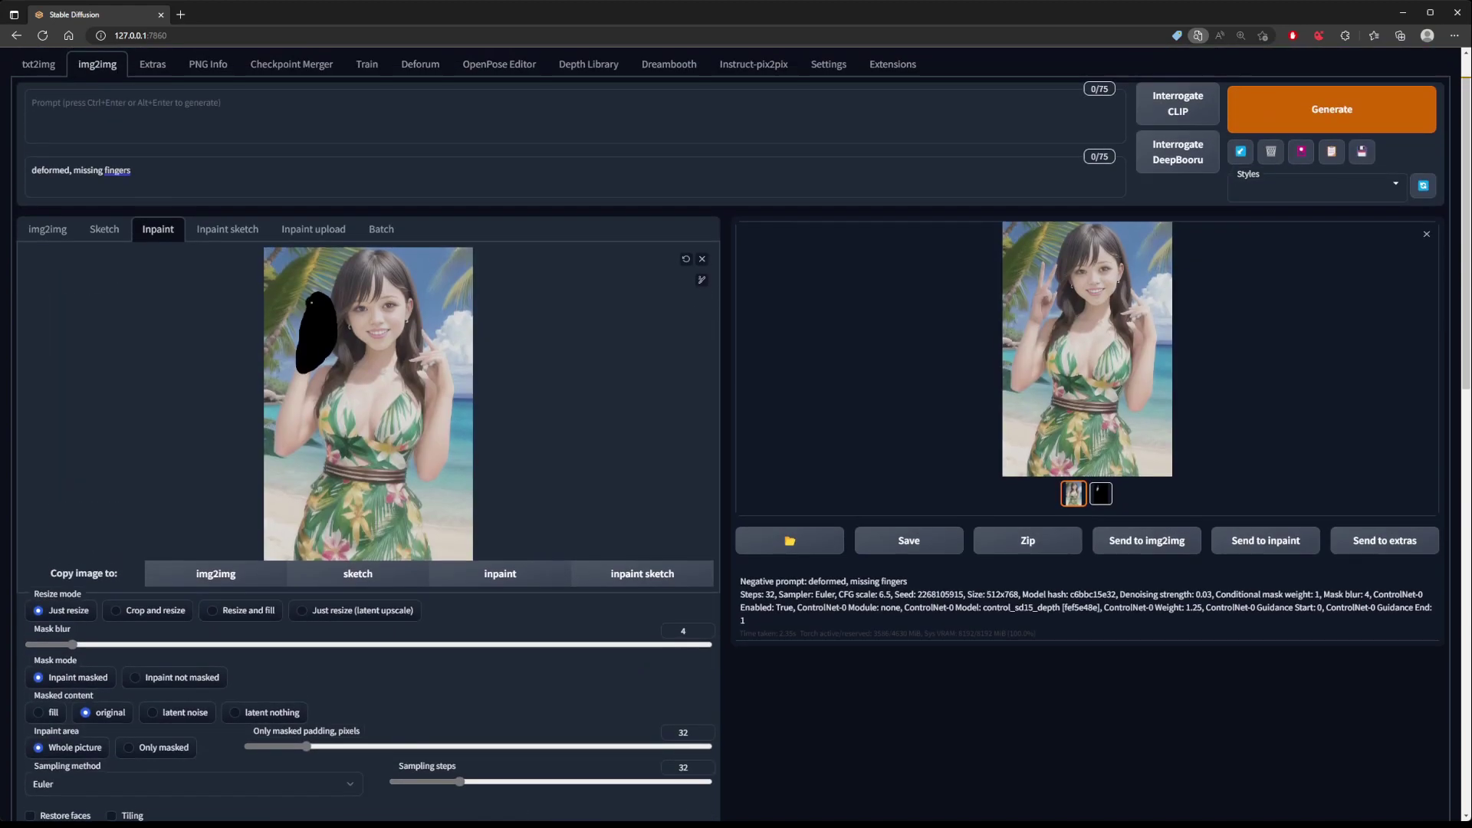
scroll(328, 383, up, 1)
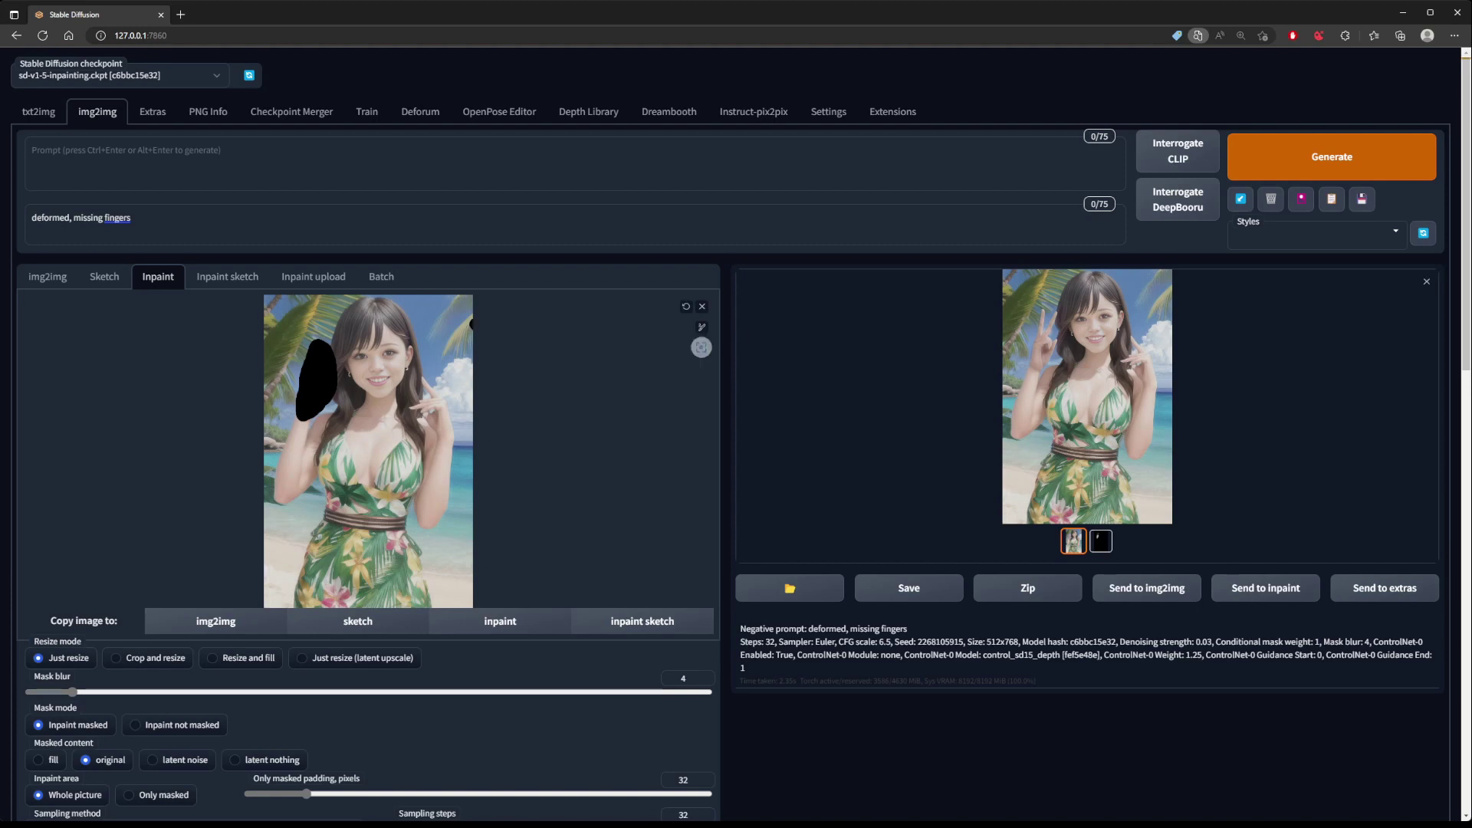
scroll(737, 429, down, 7)
scroll(736, 430, up, 7)
scroll(736, 430, down, 5)
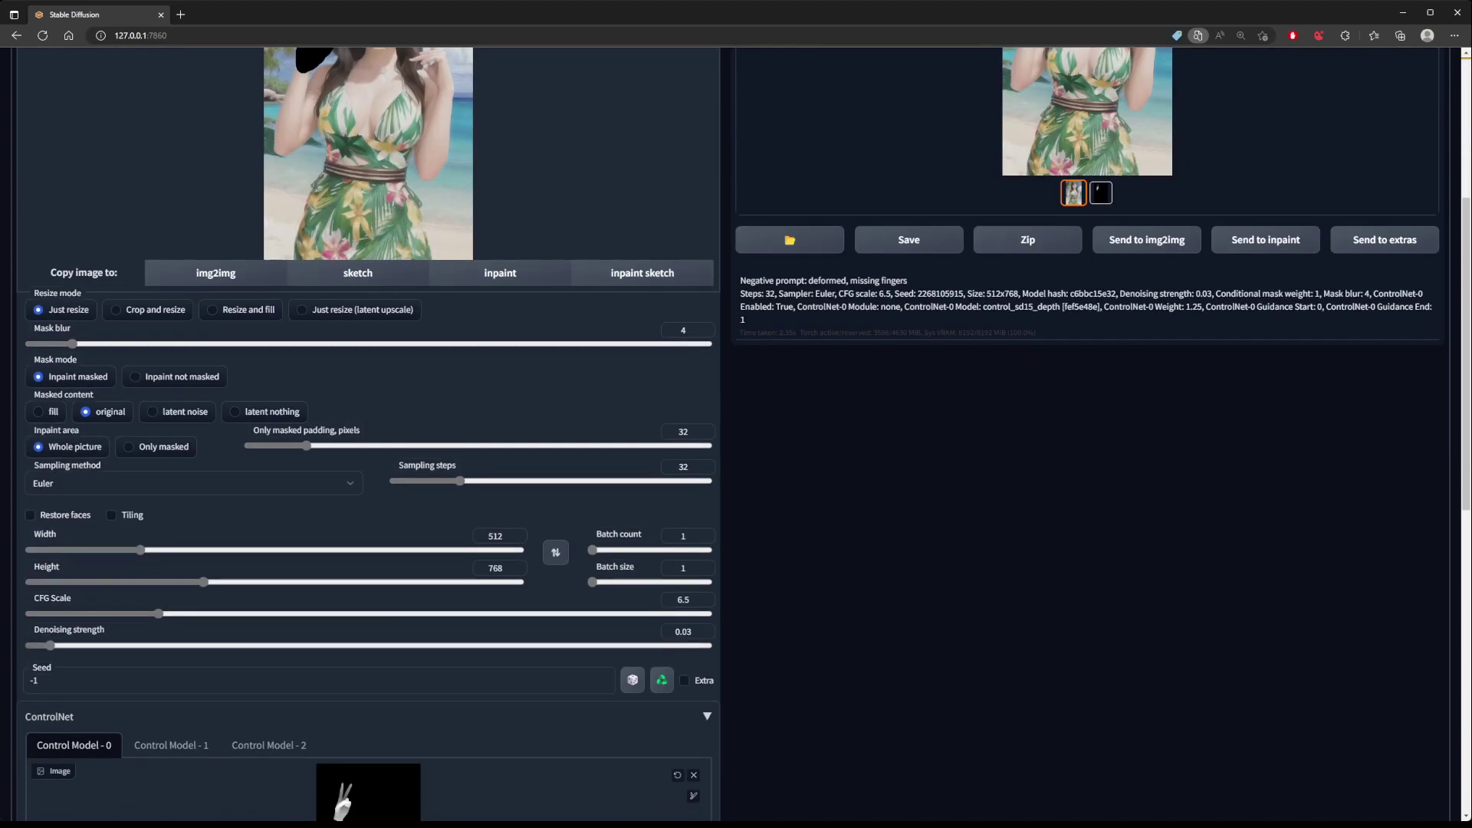
scroll(736, 429, up, 5)
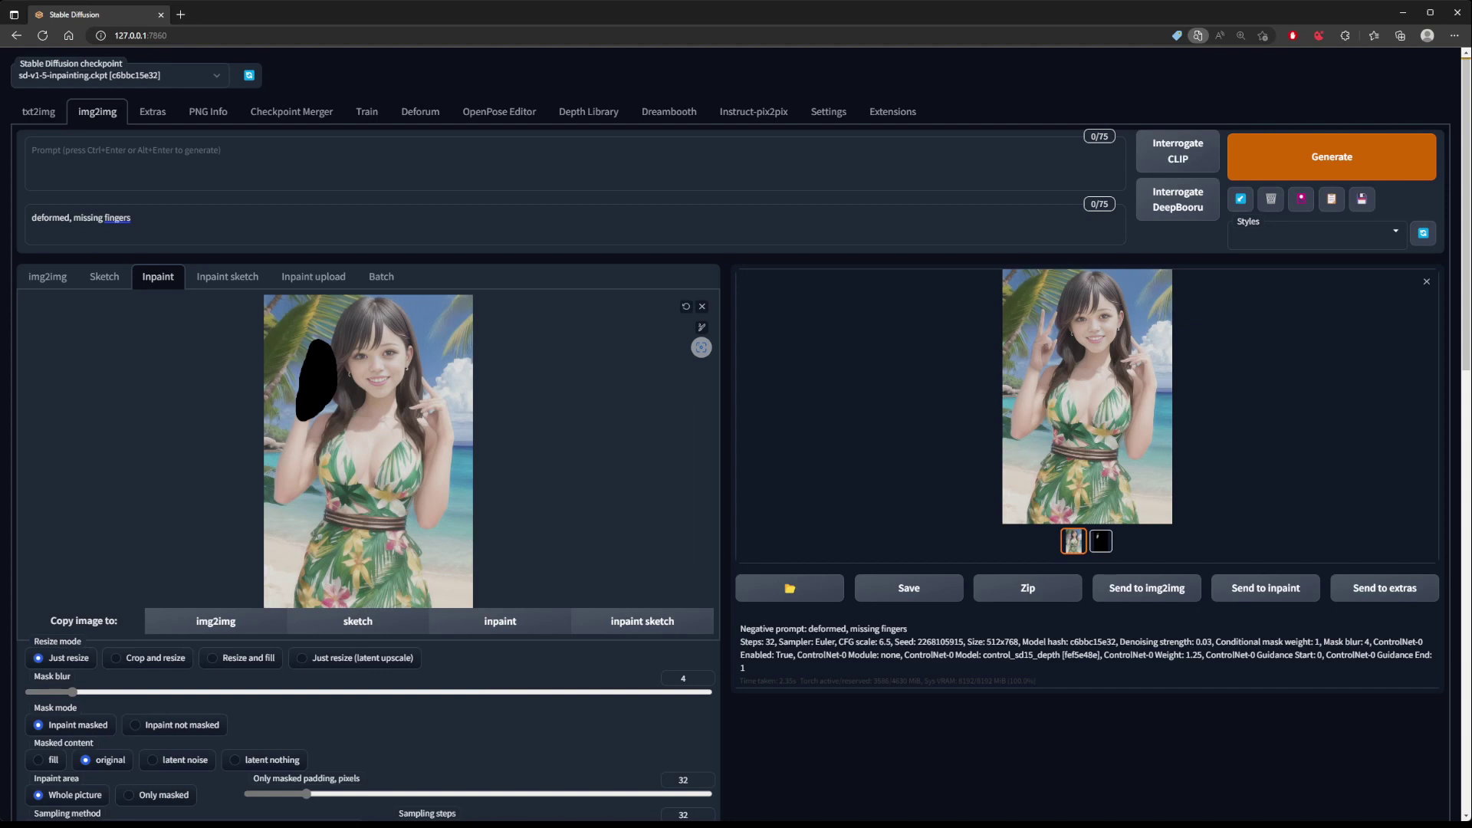
- Enlarge the finished peace-sign picture to inspect the corrected hand and close the enlarged view
click(1130, 387)
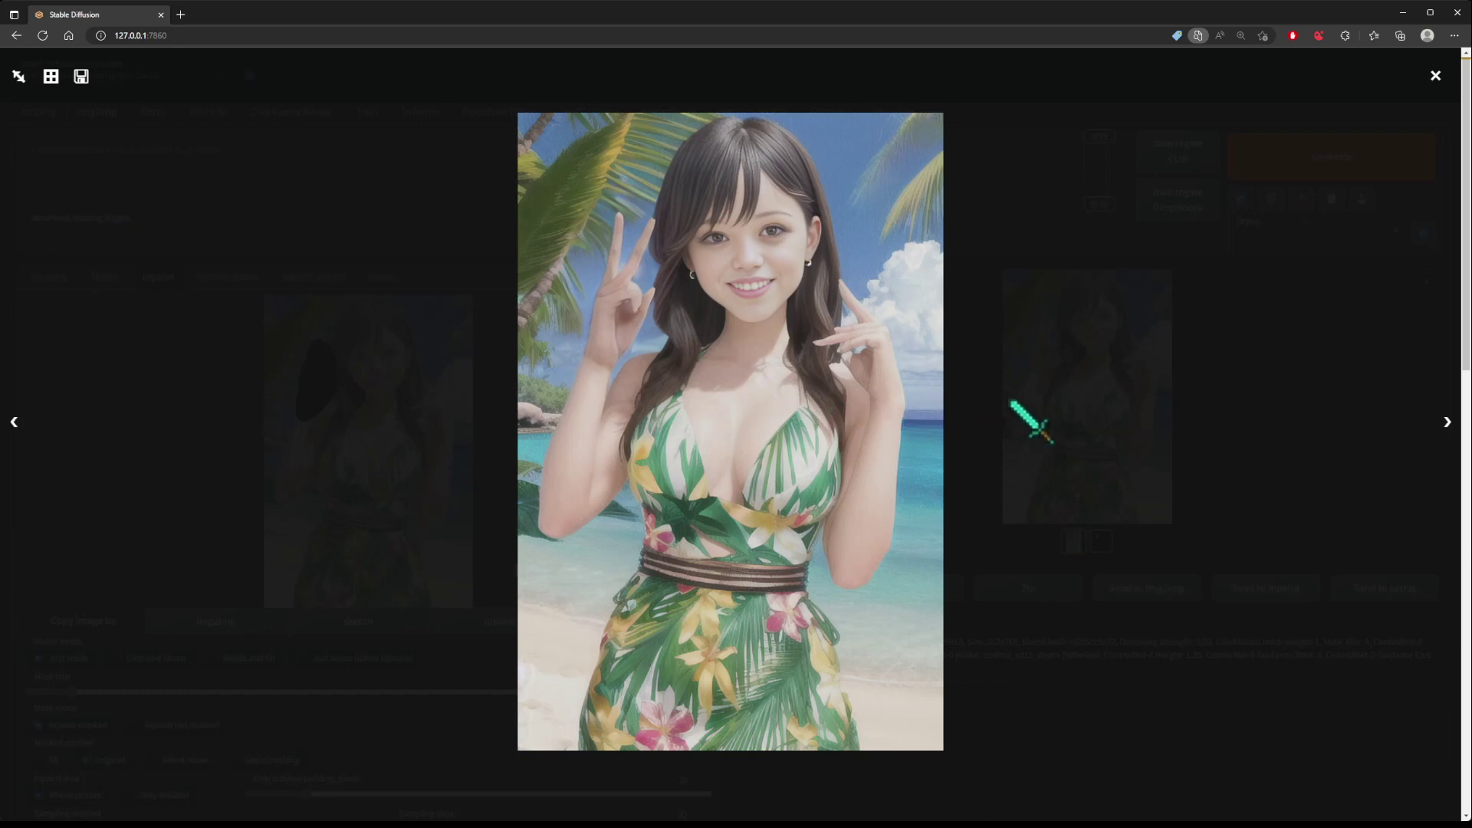
click(1304, 381)
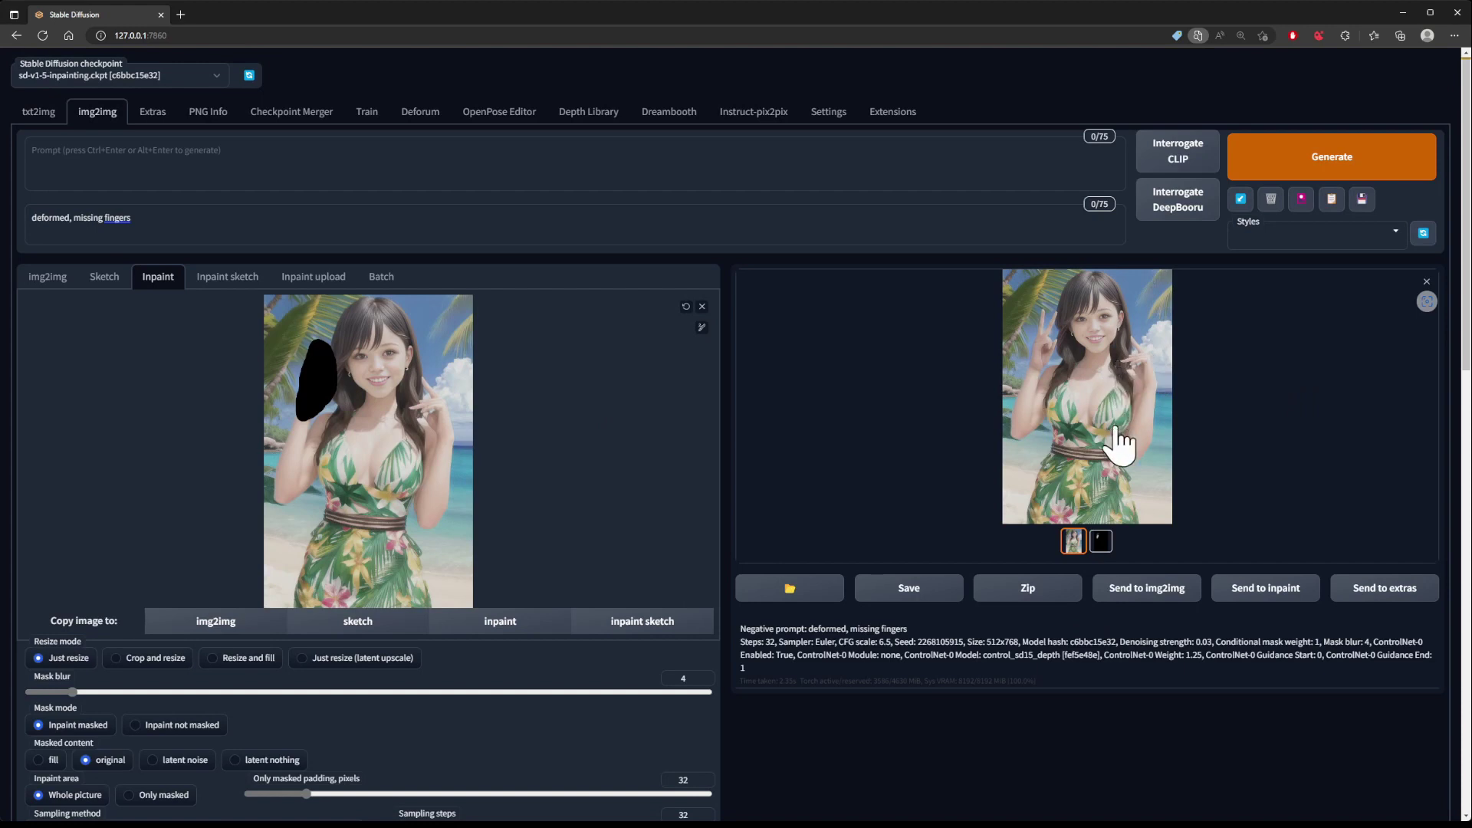
- Review the inpainting settings and preview the hand poses offered in the Depth Library
scroll(559, 322, down, 6)
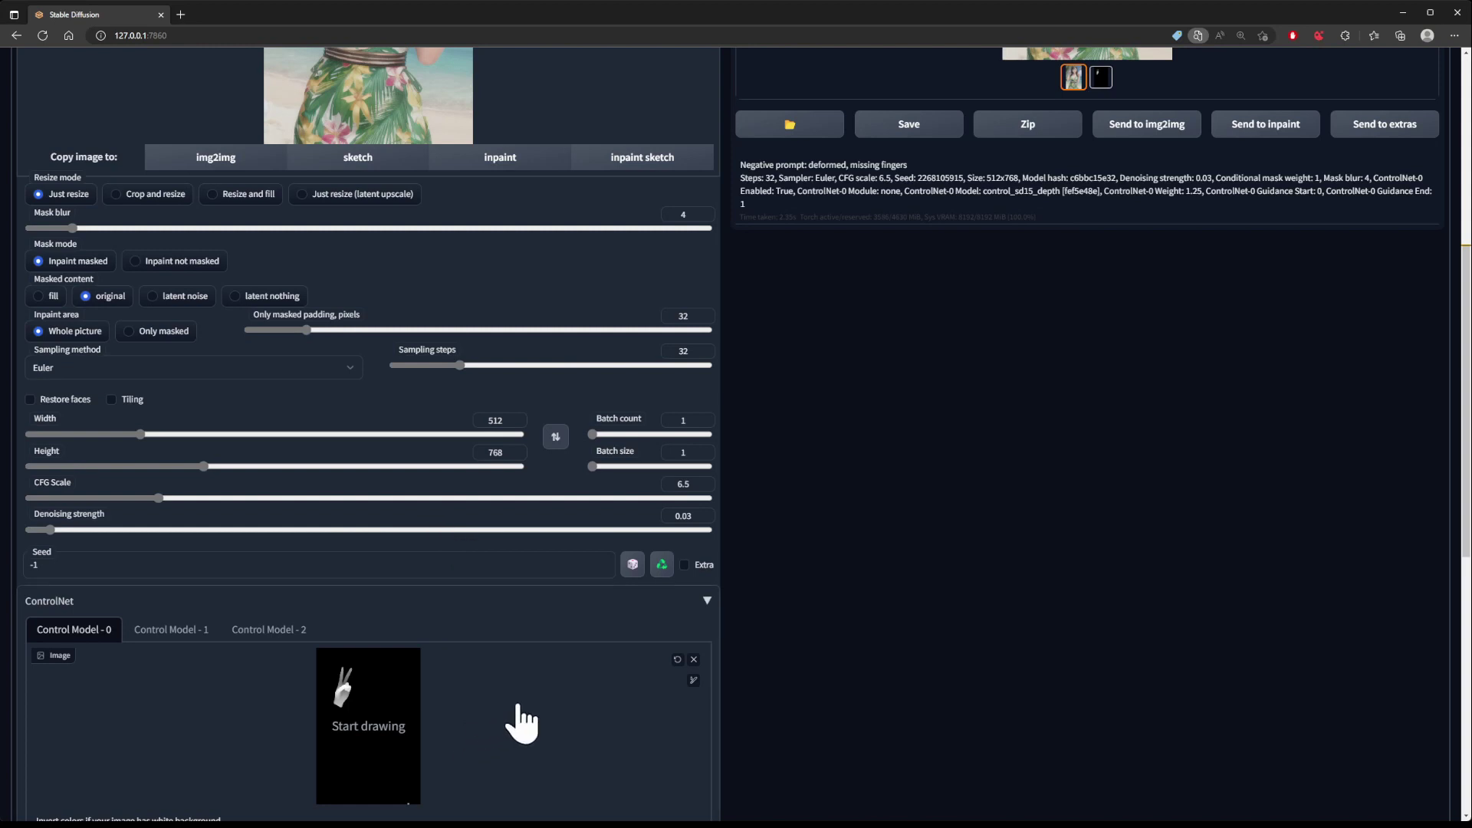
scroll(634, 470, up, 5)
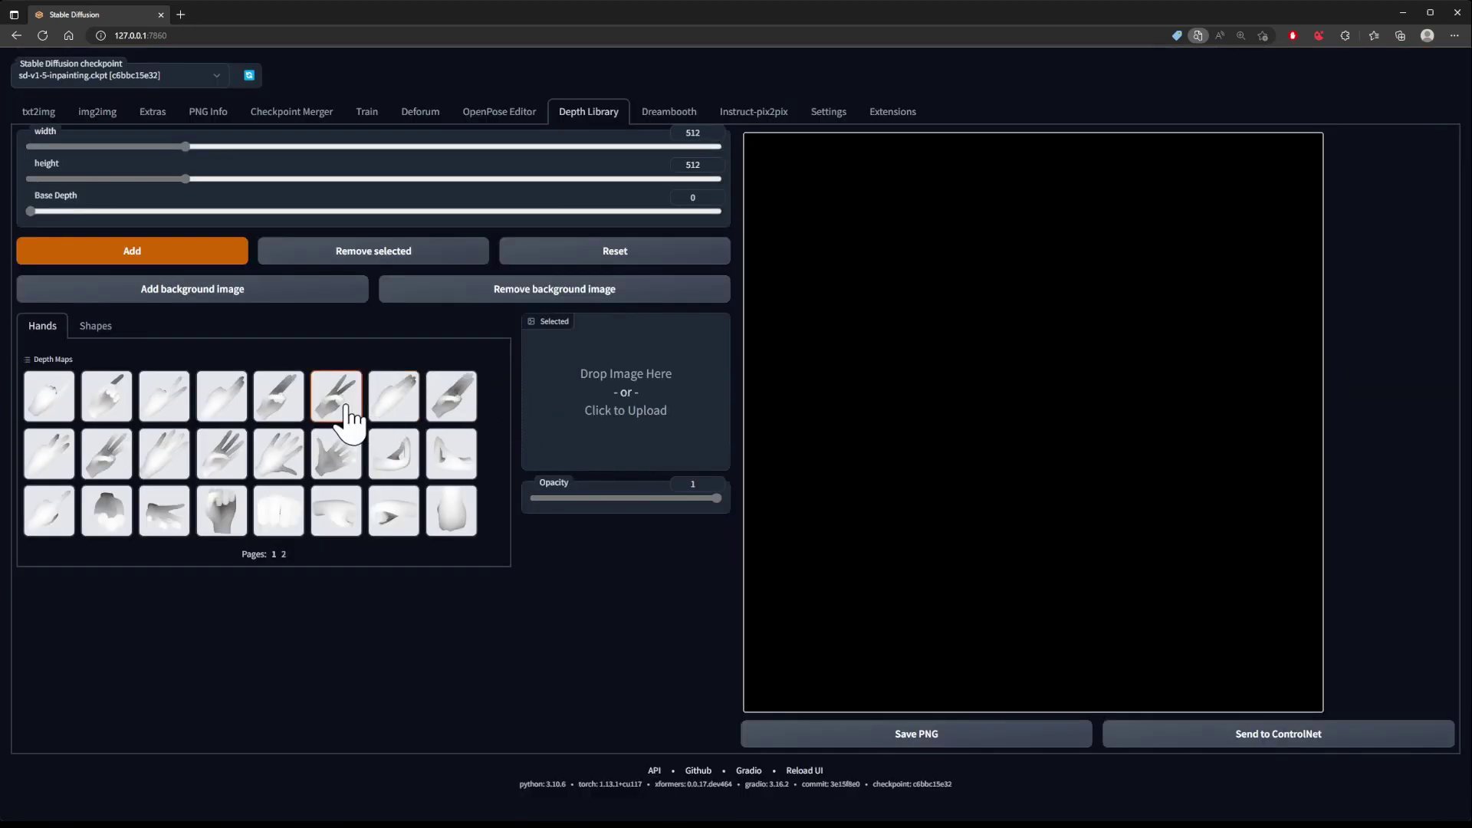
click(451, 396)
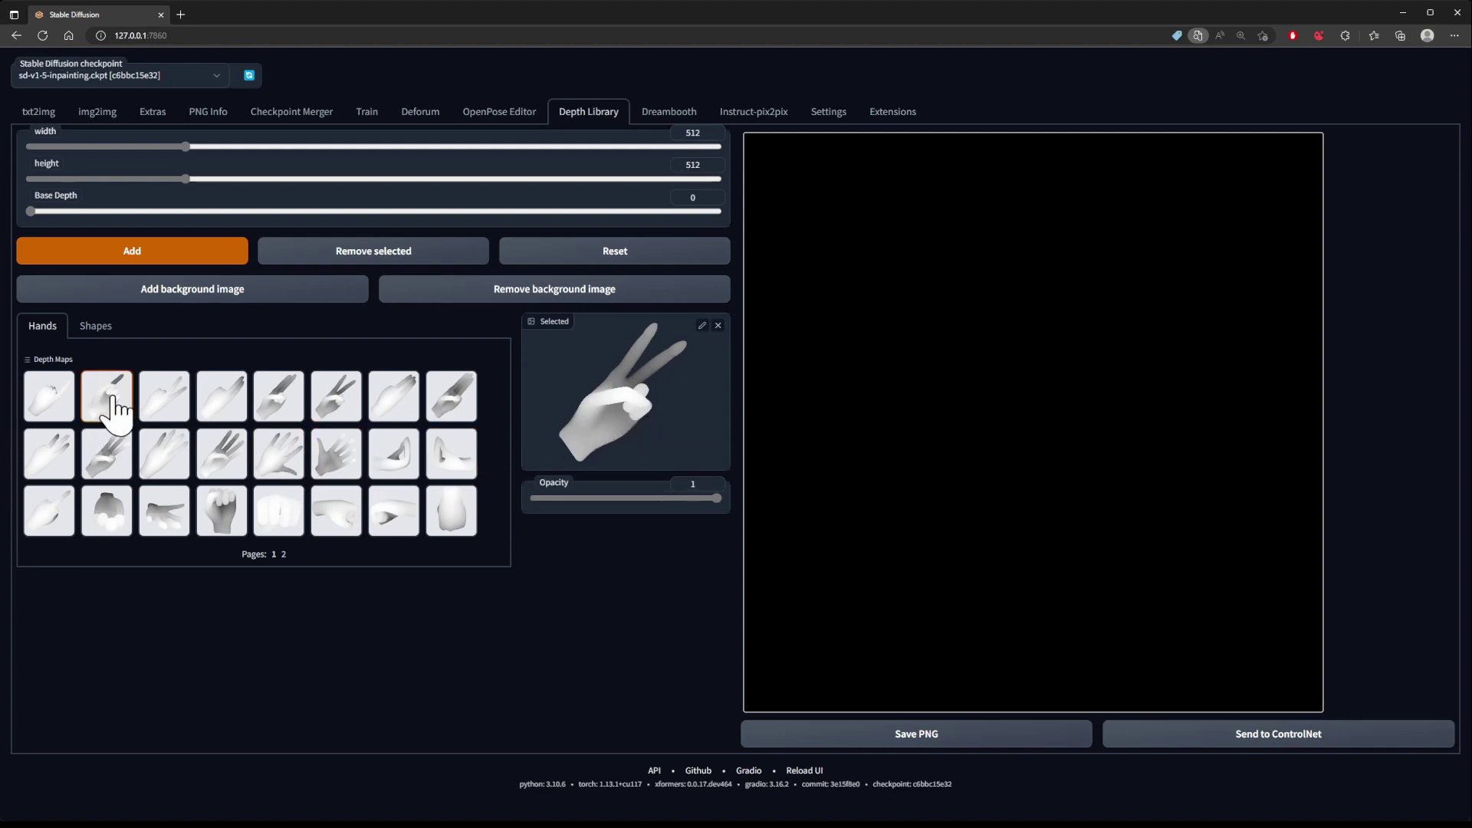
mouse_move(624, 414)
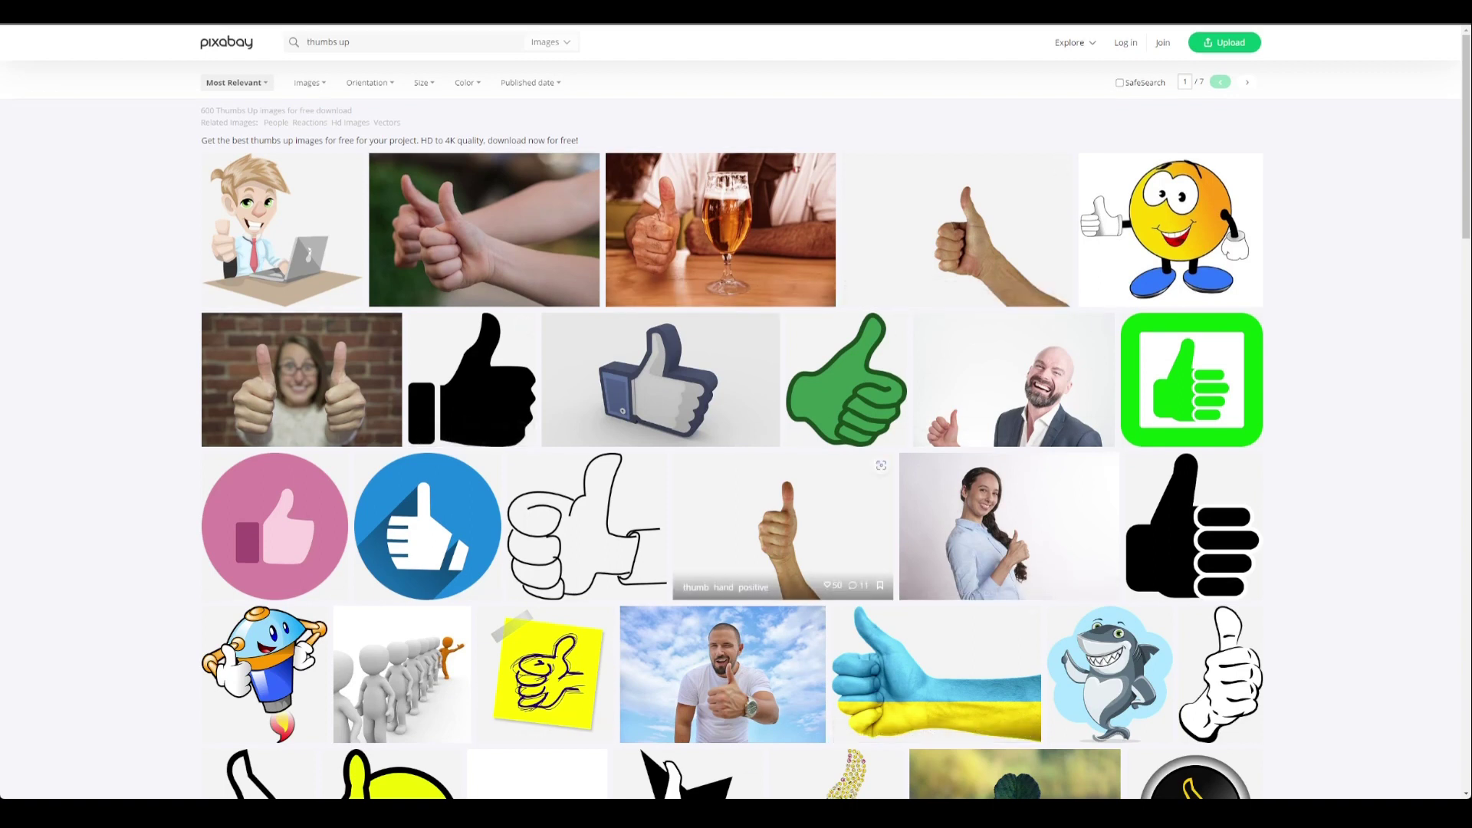
- Compare two thumbs-up hand cutout photos from the Pixabay search results
click(847, 283)
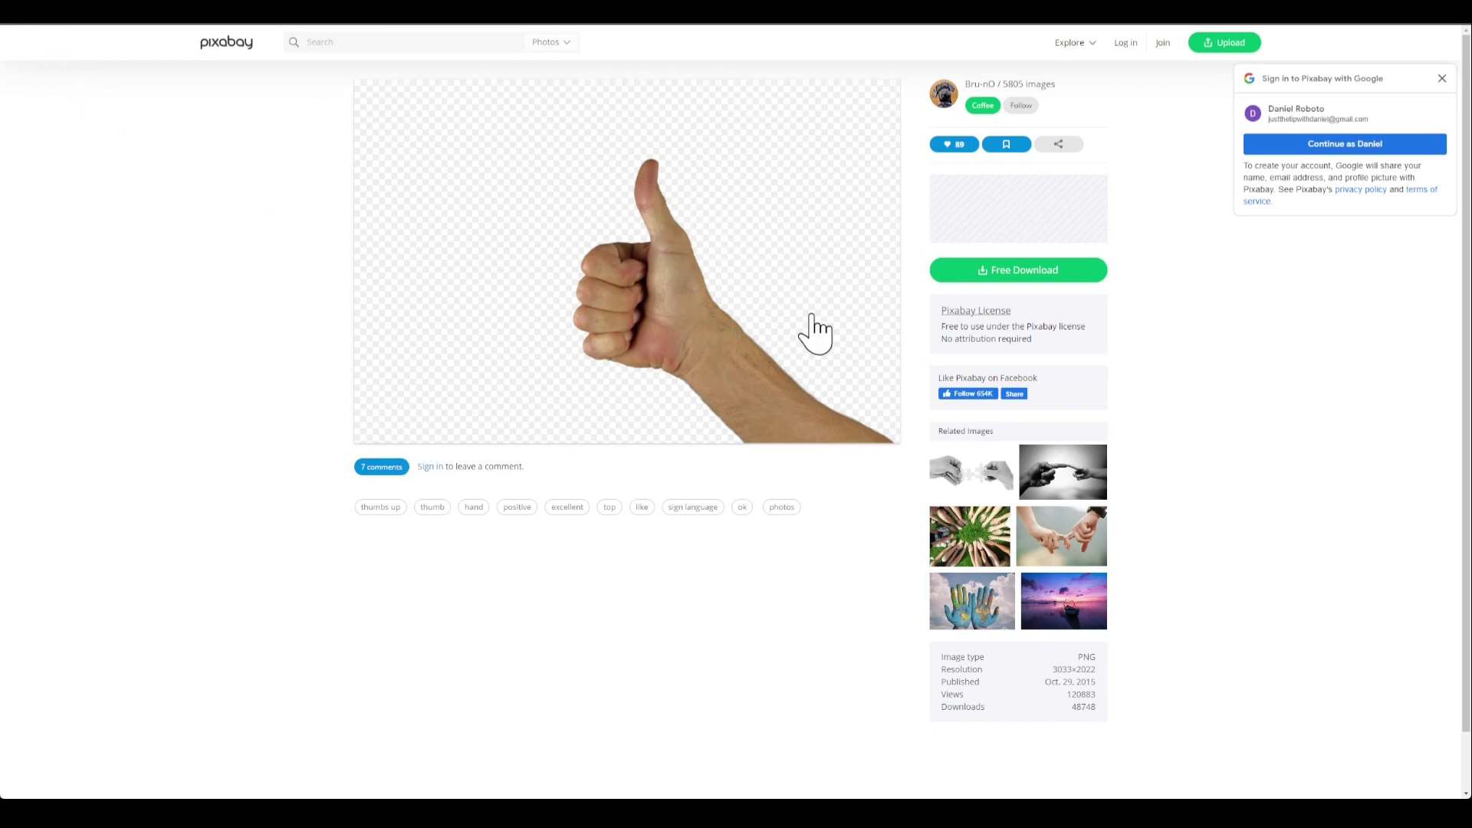
key(alt+Left)
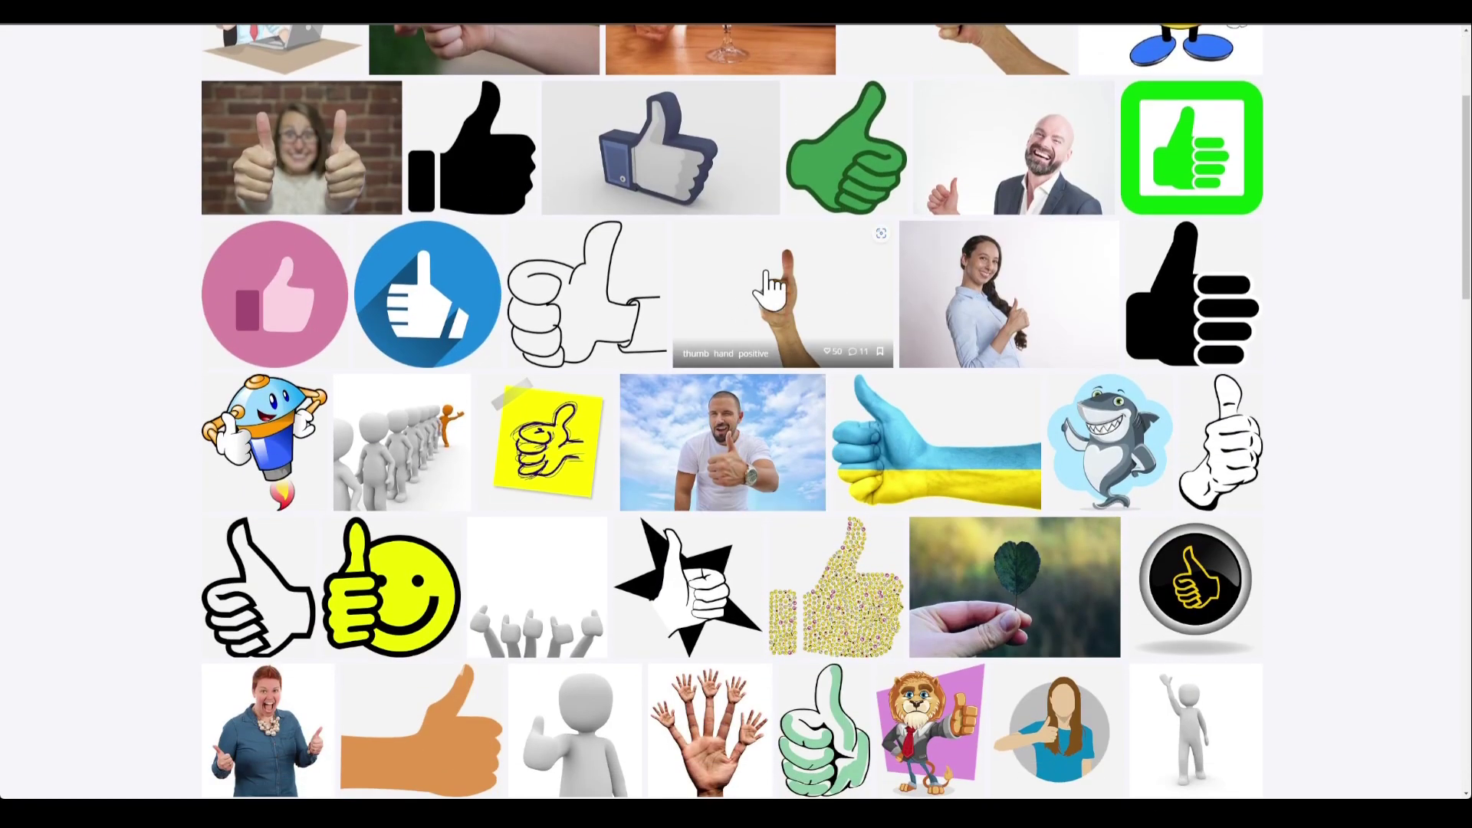
click(770, 285)
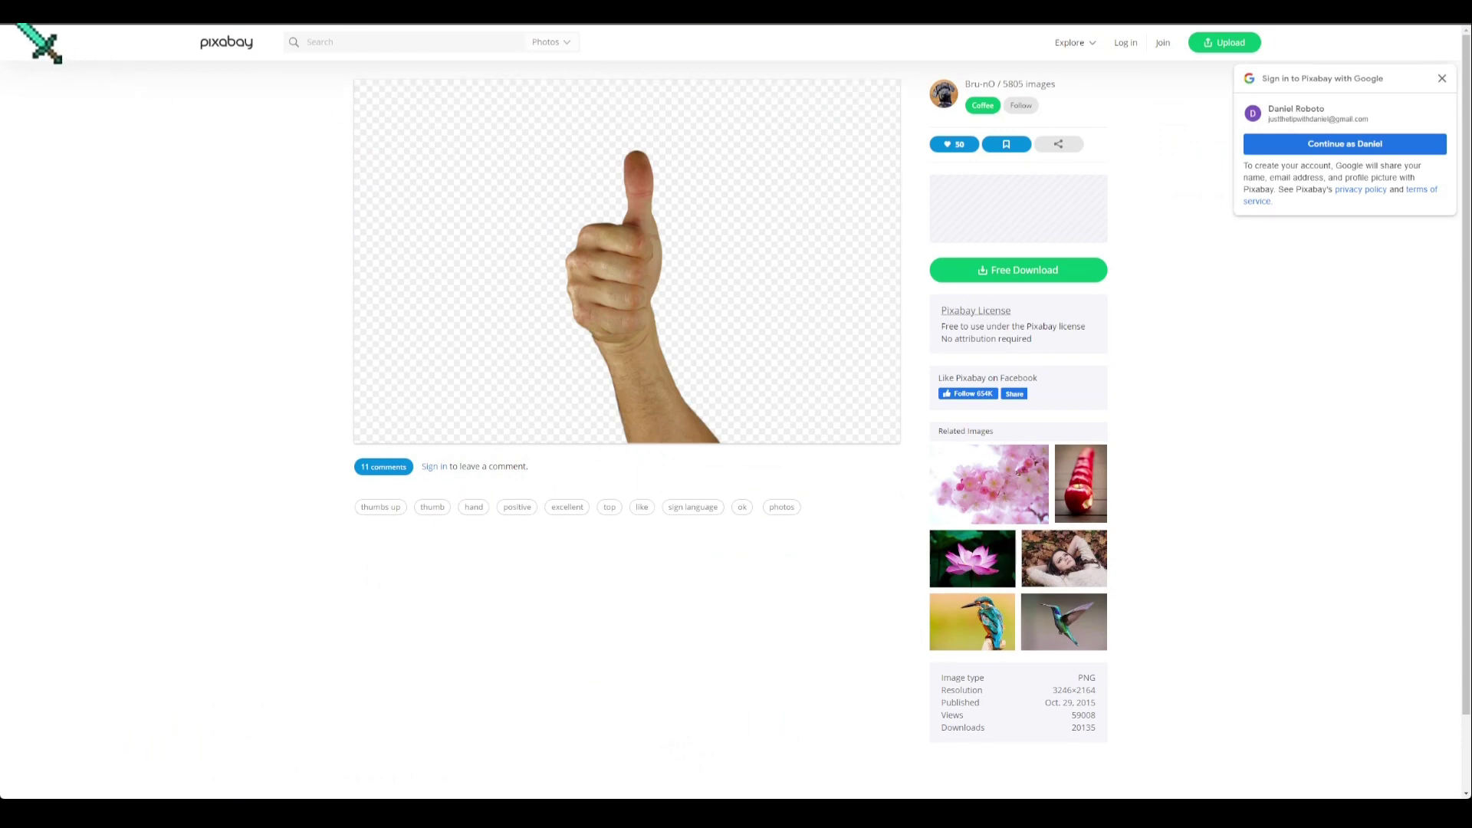
key(alt+Left)
key(alt+Right)
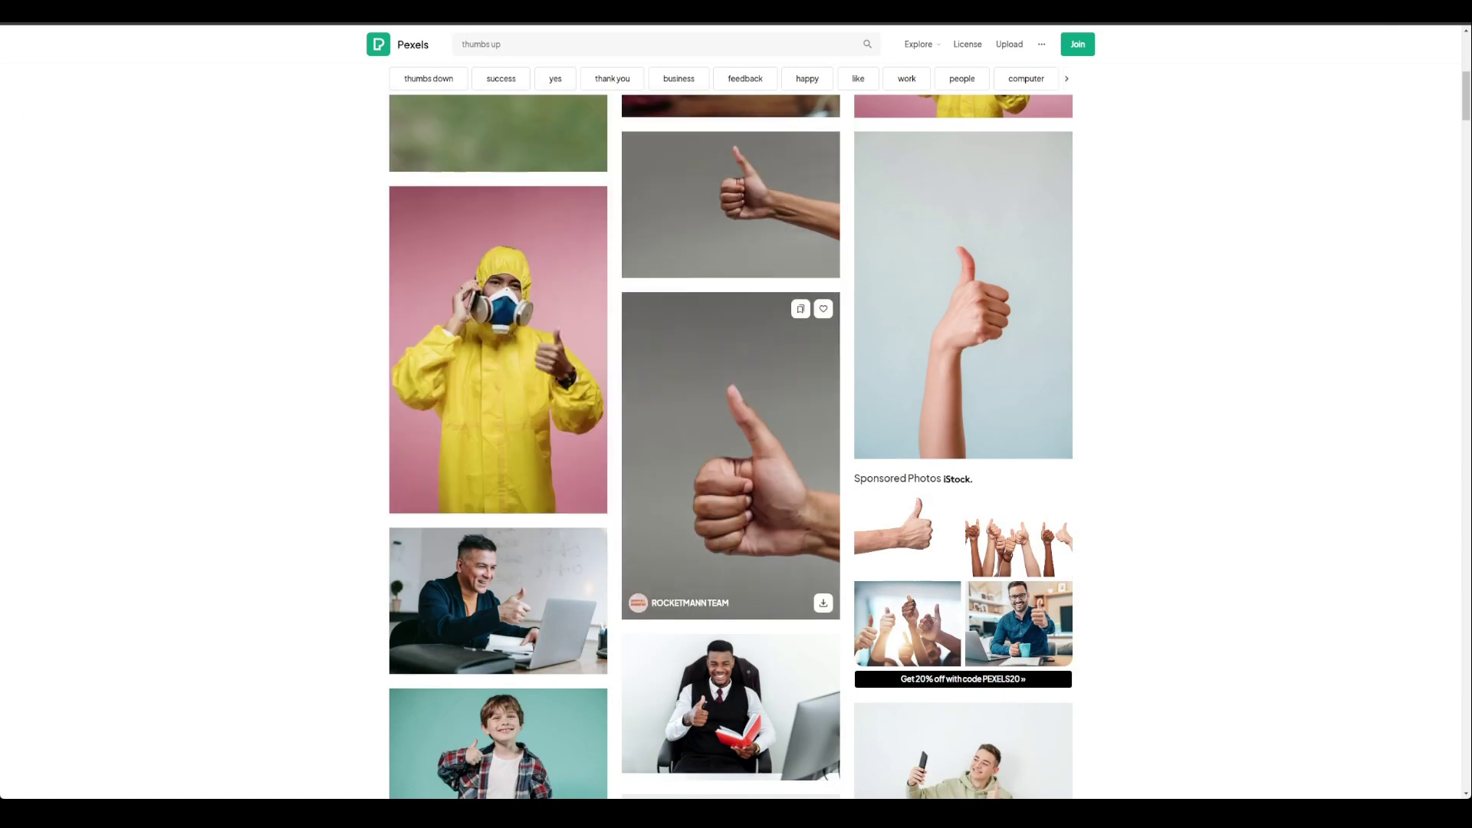
- On Pexels, open the close-up thumbs-up photo with the grey background, download it for free and dismiss the thank-you message
click(771, 433)
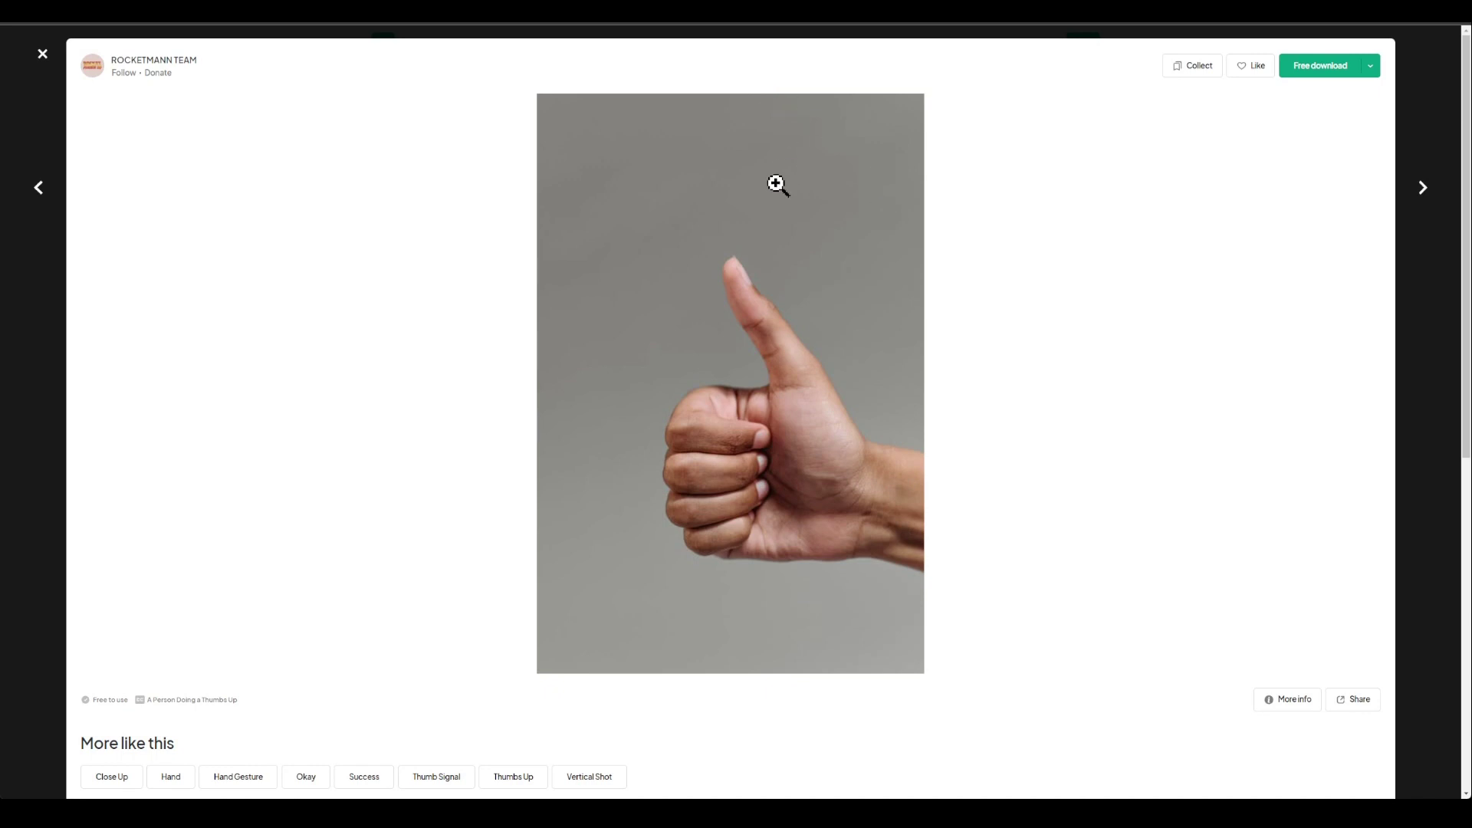
click(1321, 67)
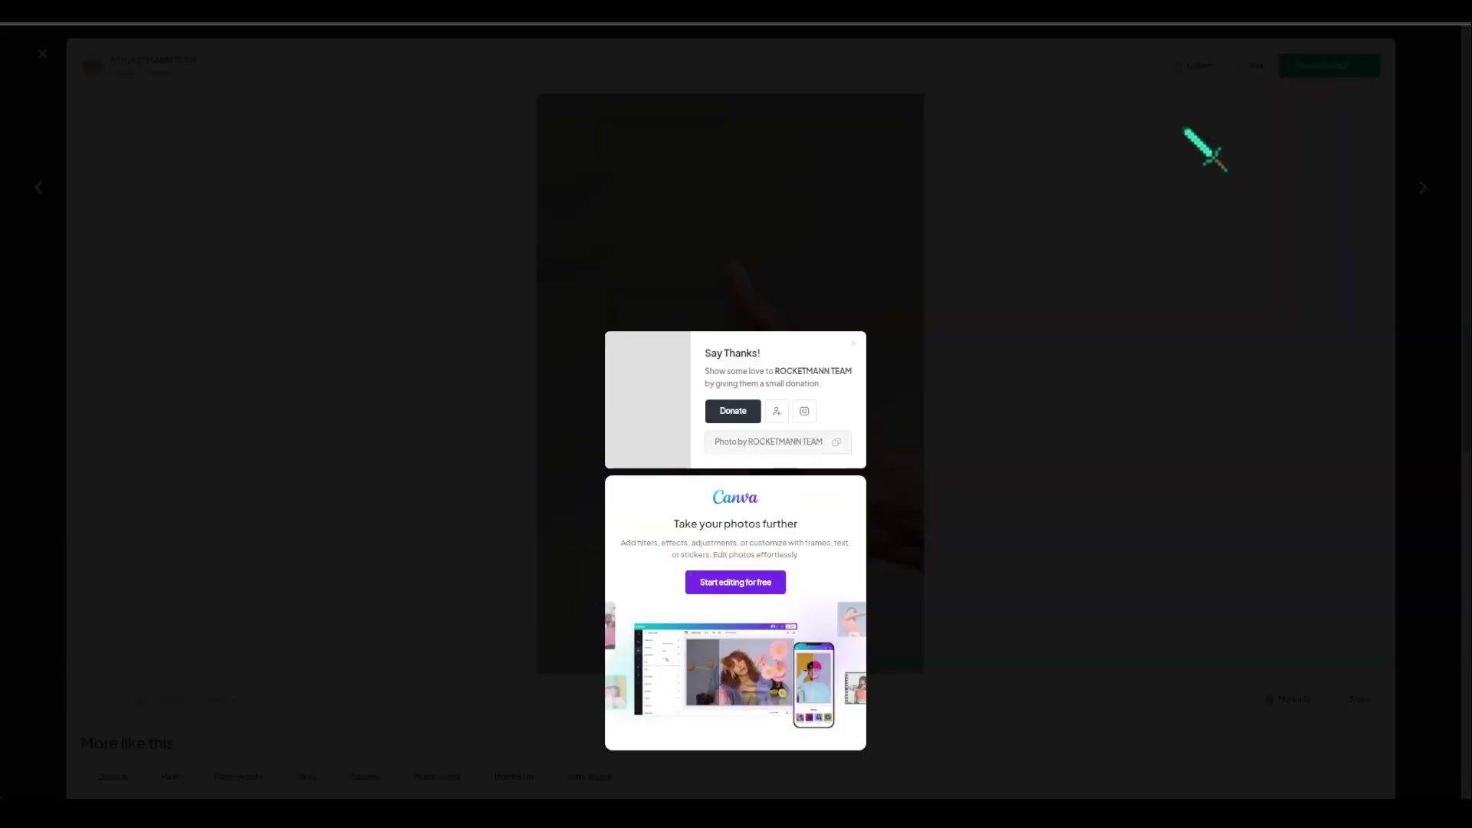
click(1199, 148)
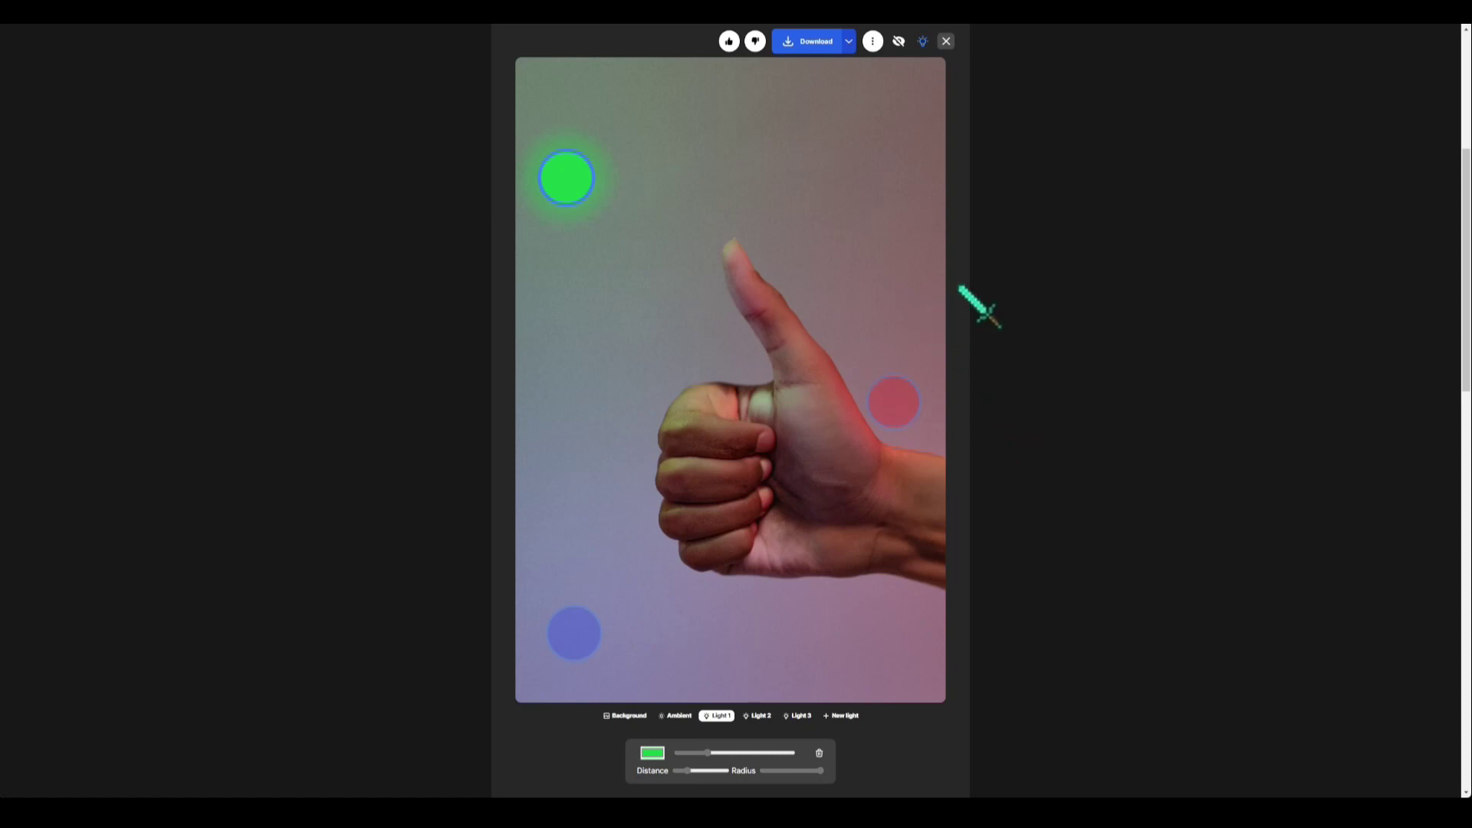
- In Clipdrop Relight, try moving the red light towards the thumb, and delete all three coloured lights from the thumbs-up photo
scroll(1091, 315, down, 3)
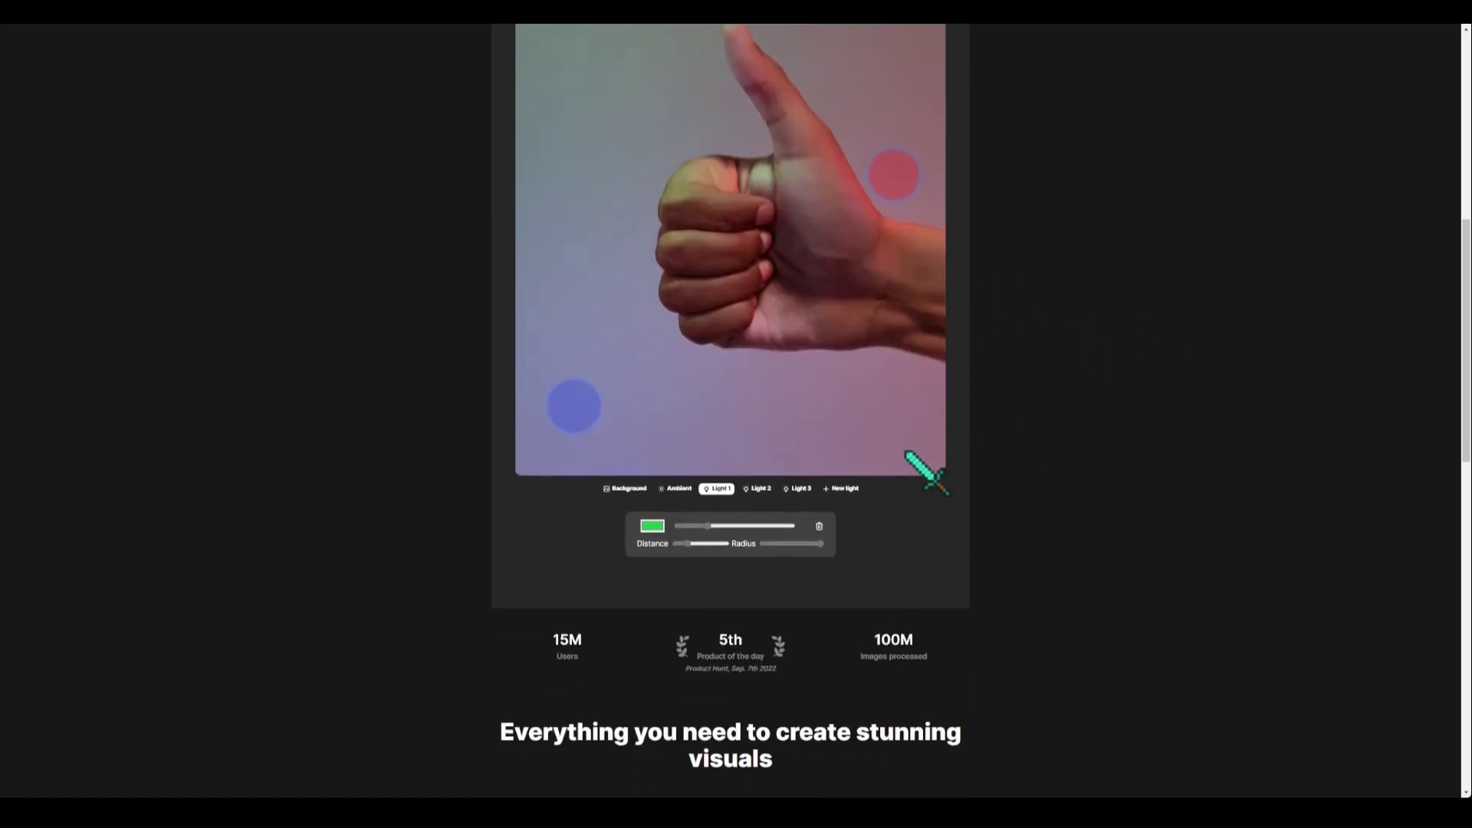
scroll(927, 470, up, 3)
click(902, 404)
drag(894, 410, 818, 274)
scroll(812, 590, down, 5)
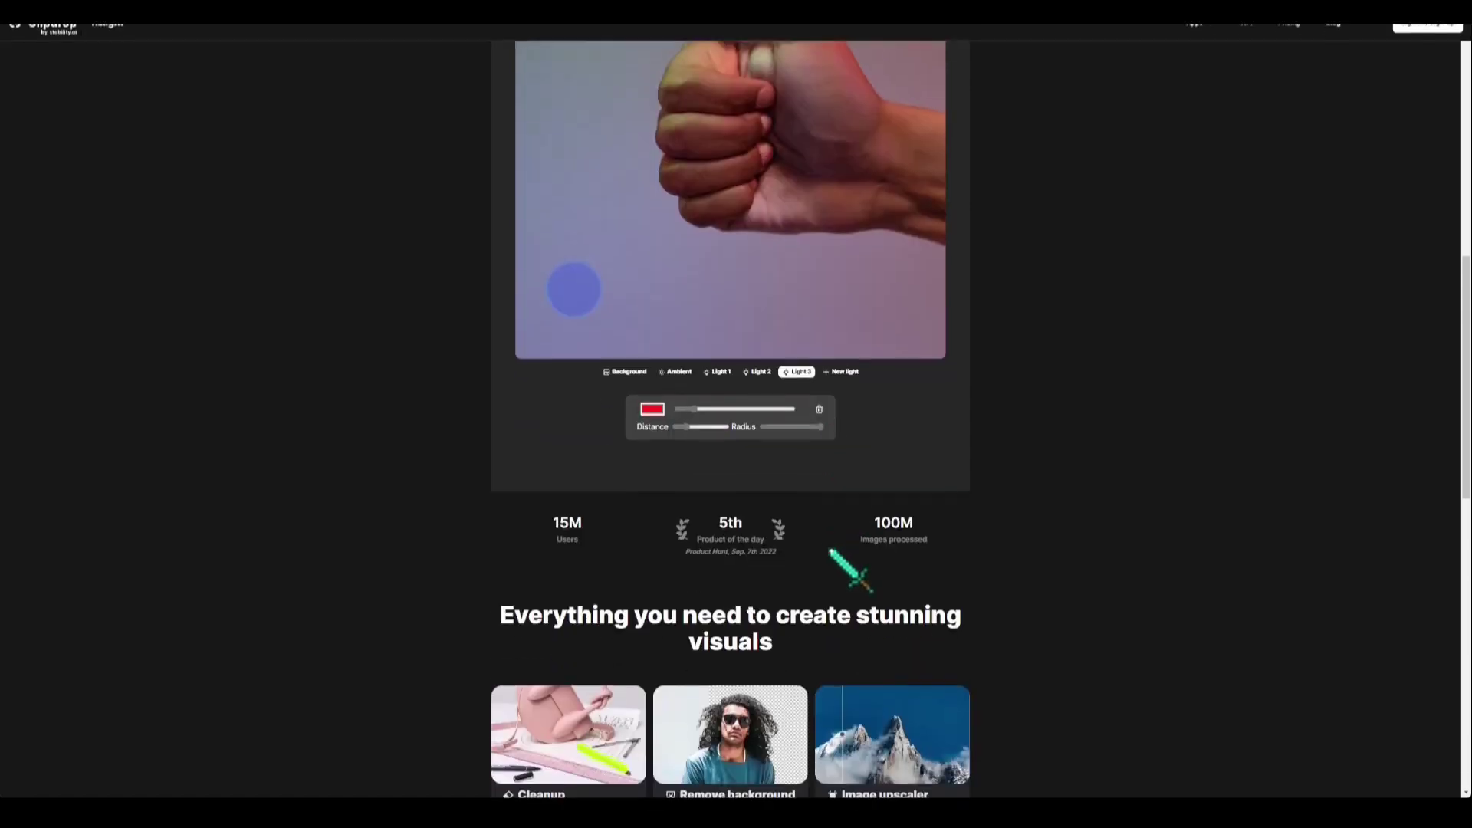
click(819, 405)
click(819, 405)
click(819, 405)
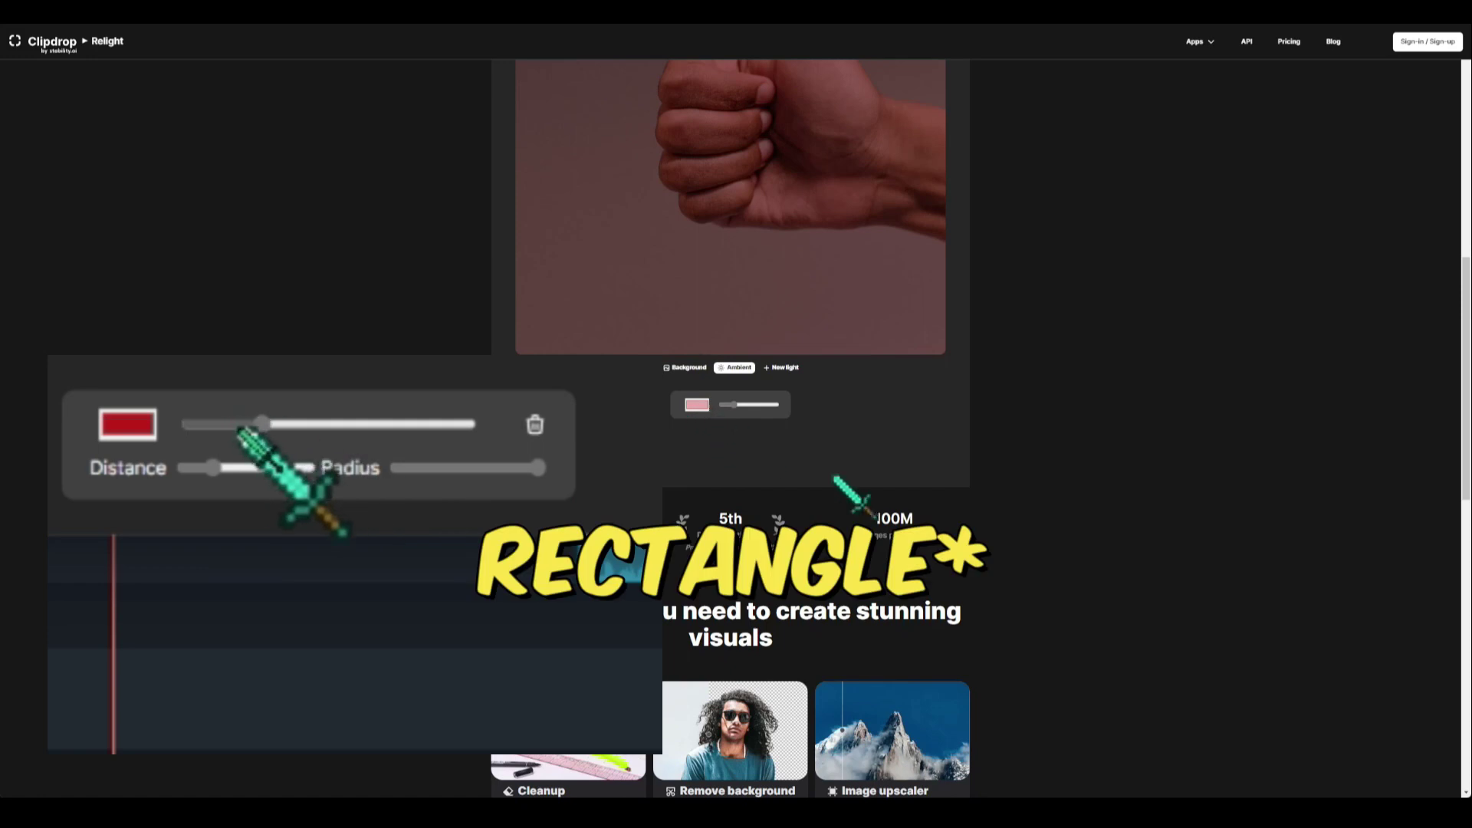
- Set the ambient light to white and raise its intensity so the hand is evenly lit
scroll(836, 480, up, 5)
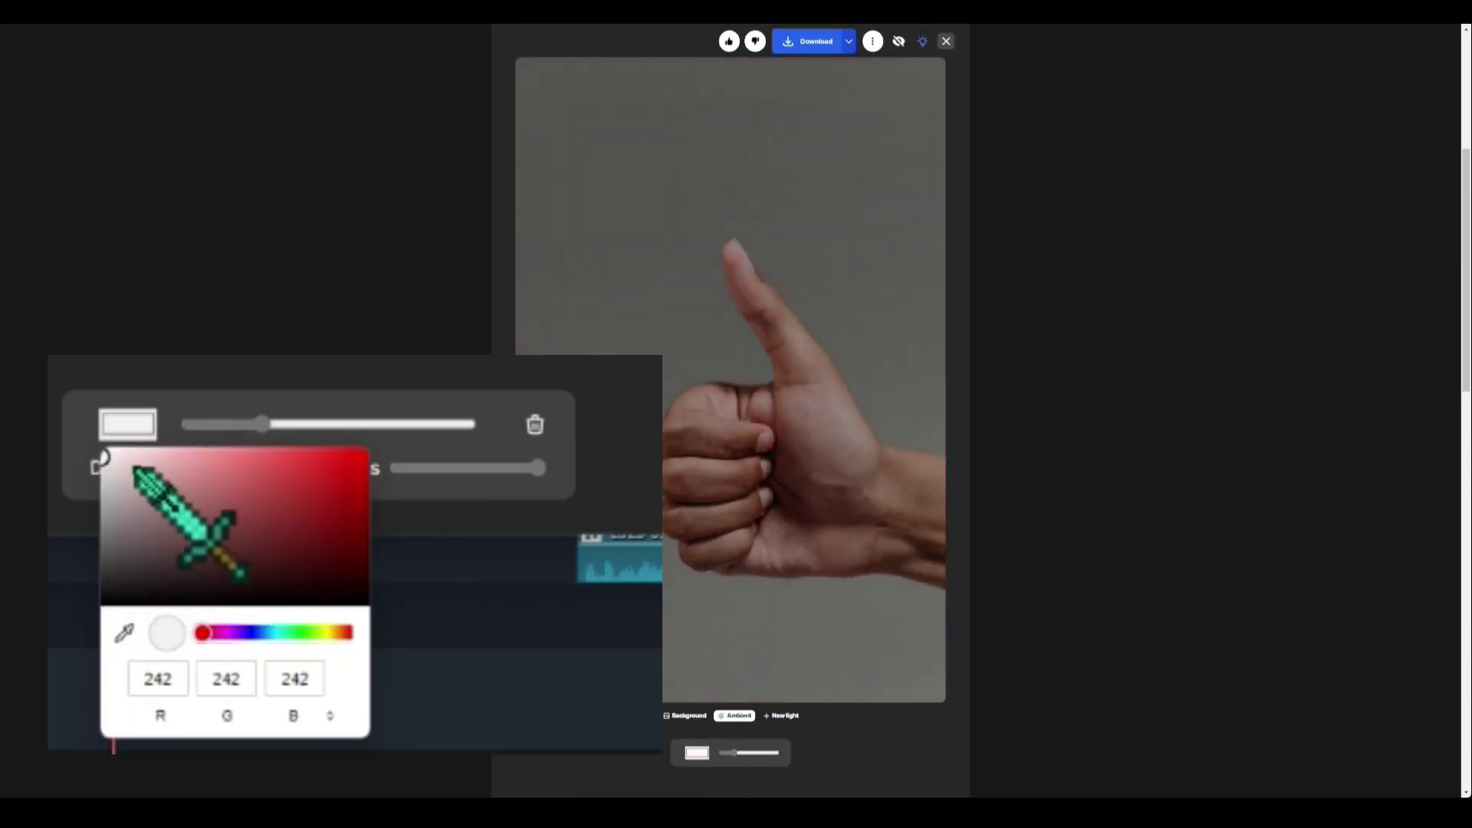
drag(737, 759, 745, 754)
scroll(742, 755, down, 3)
scroll(706, 509, up, 3)
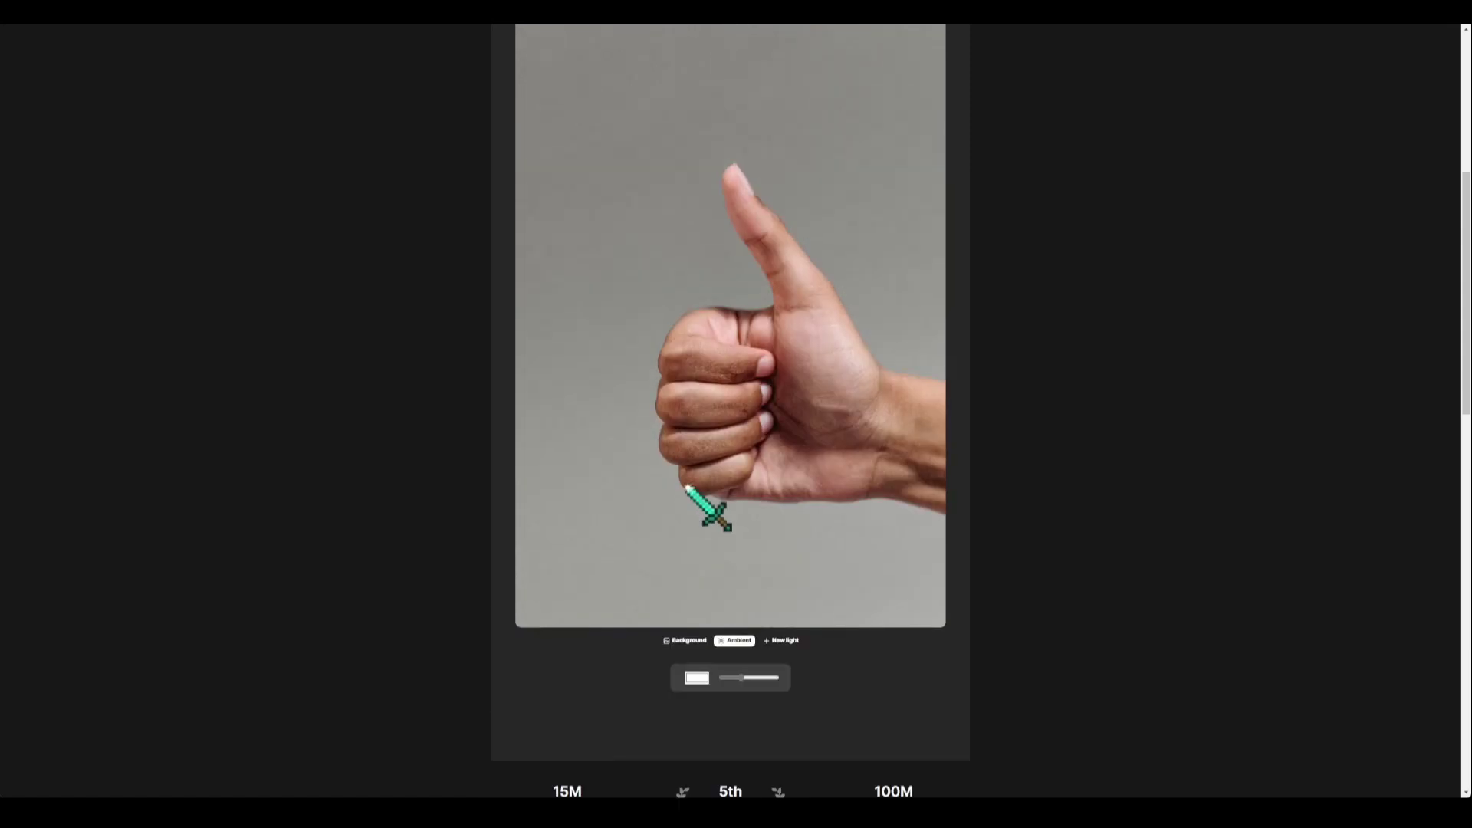
- Make the photo's background transparent and download the relit thumbs-up hand
click(685, 716)
click(826, 753)
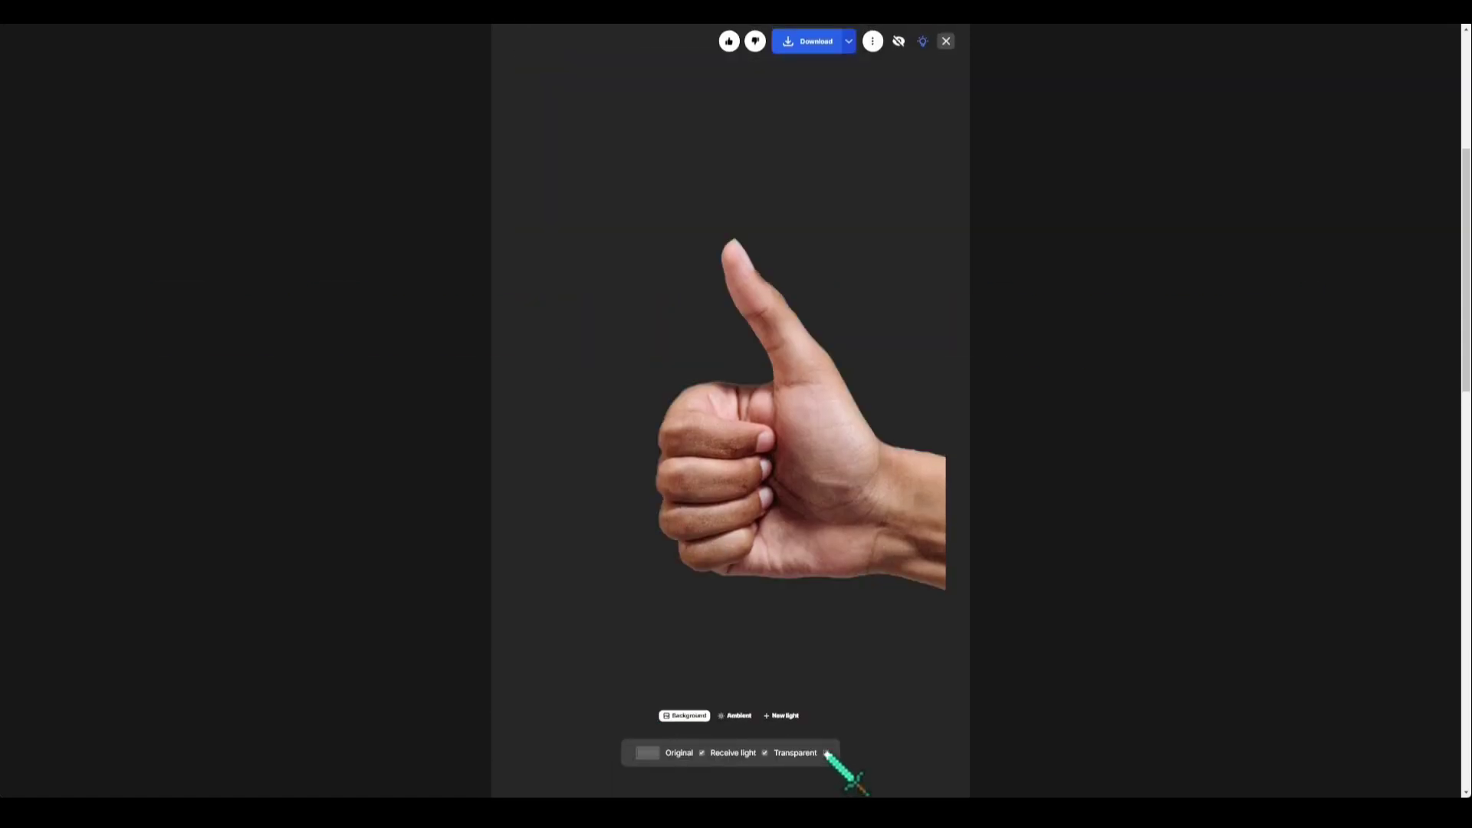
click(796, 43)
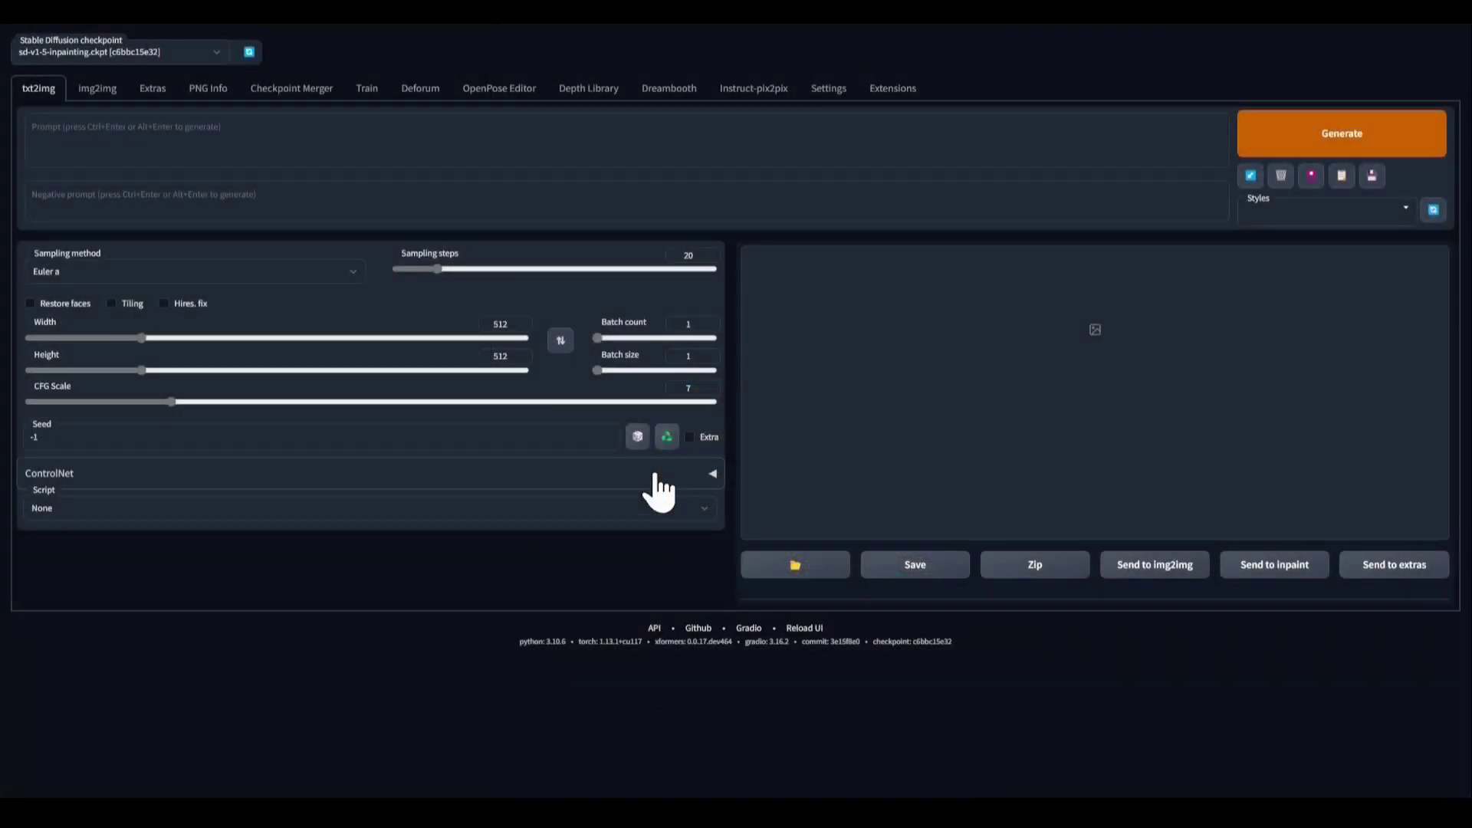
- In Stable Diffusion's txt2img, load the thumbs-up cutout into ControlNet's Control Model - 0 with the depth preprocessor and control_sd15_depth model
click(656, 475)
scroll(376, 391, down, 3)
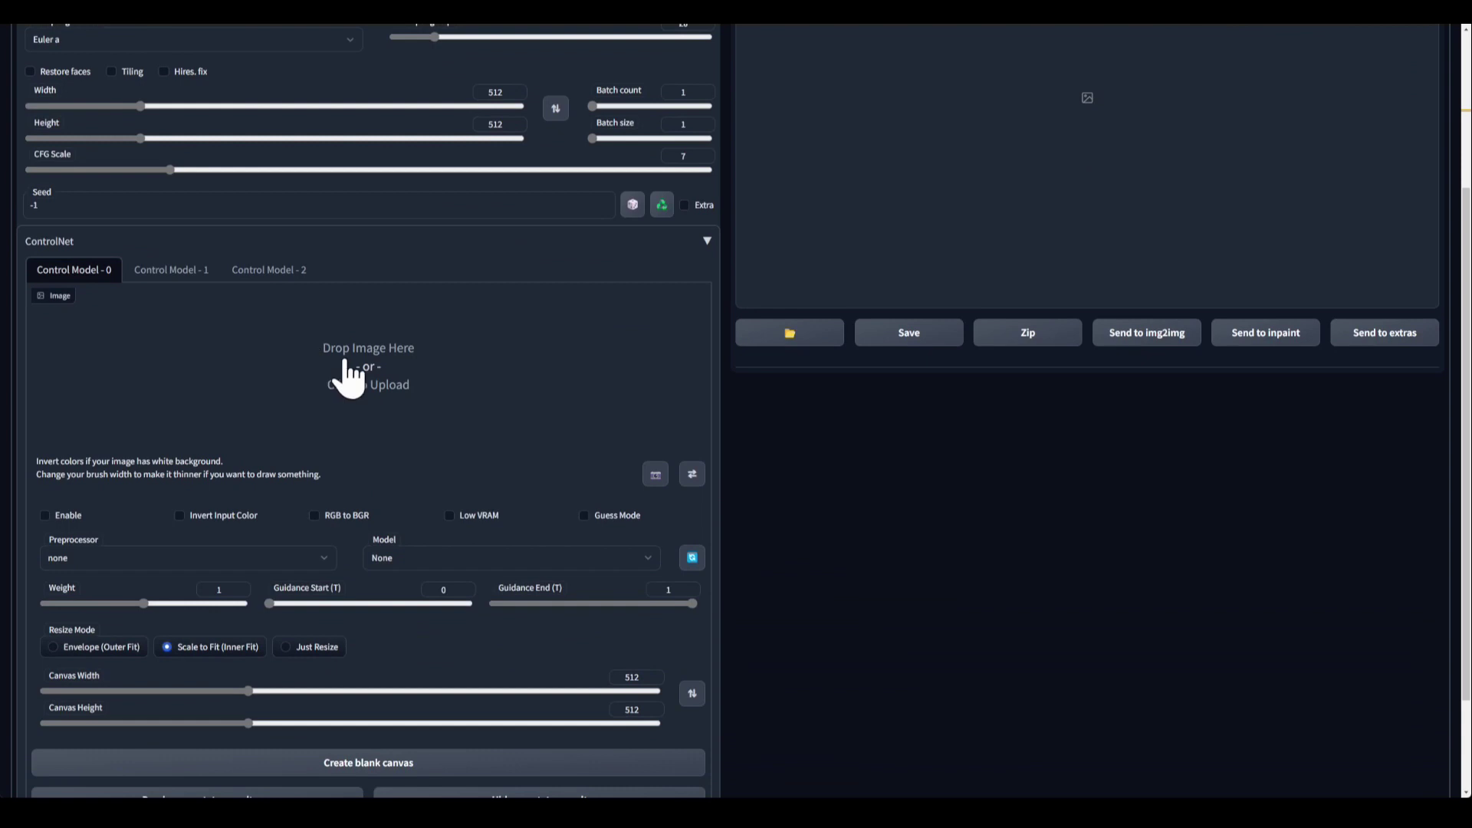
drag(1074, 537, 407, 383)
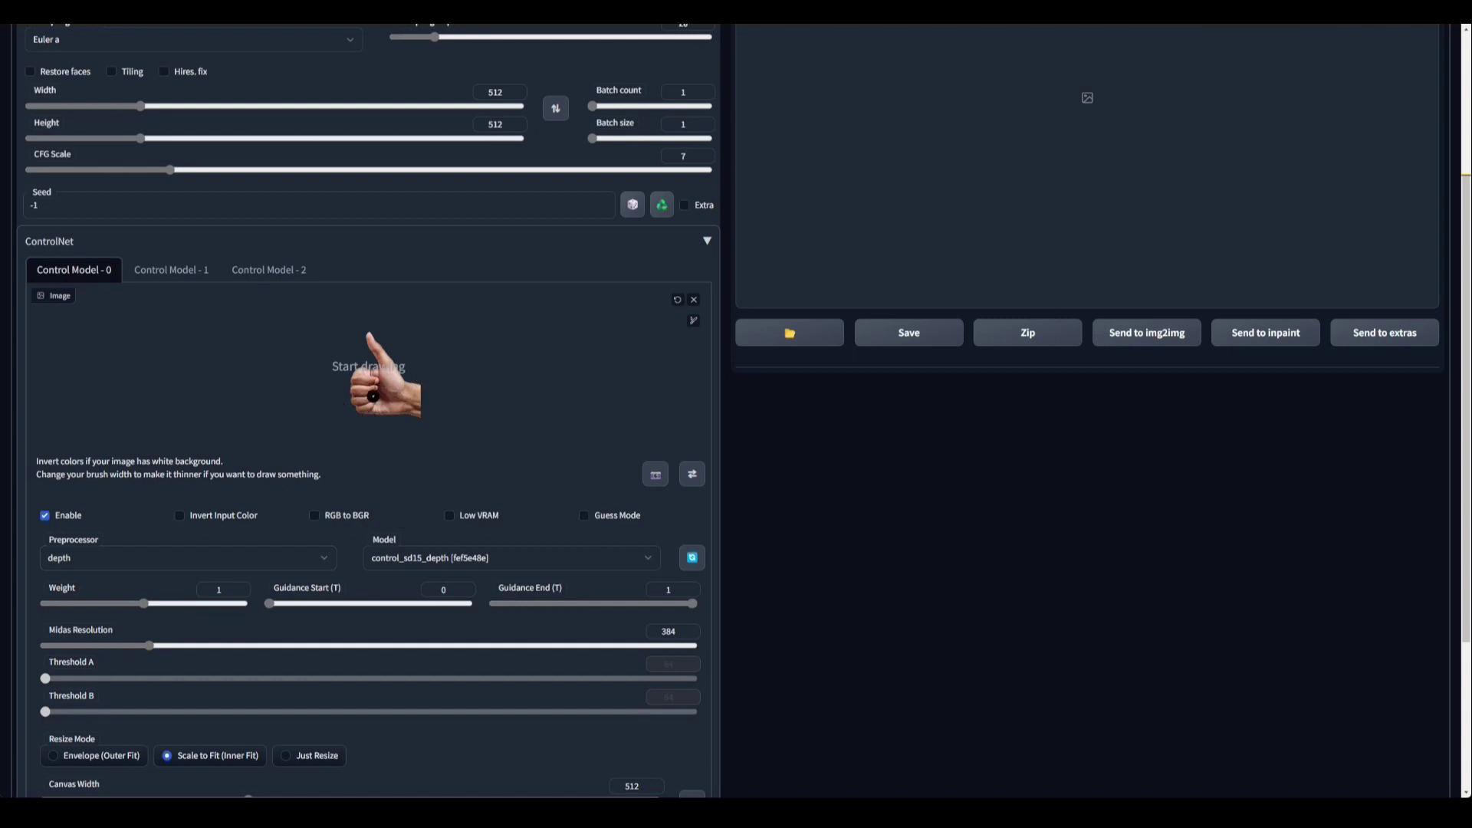
- Turn on Guess Mode for the thumbs-up control image and generate the picture with its depth map
scroll(418, 489, down, 2)
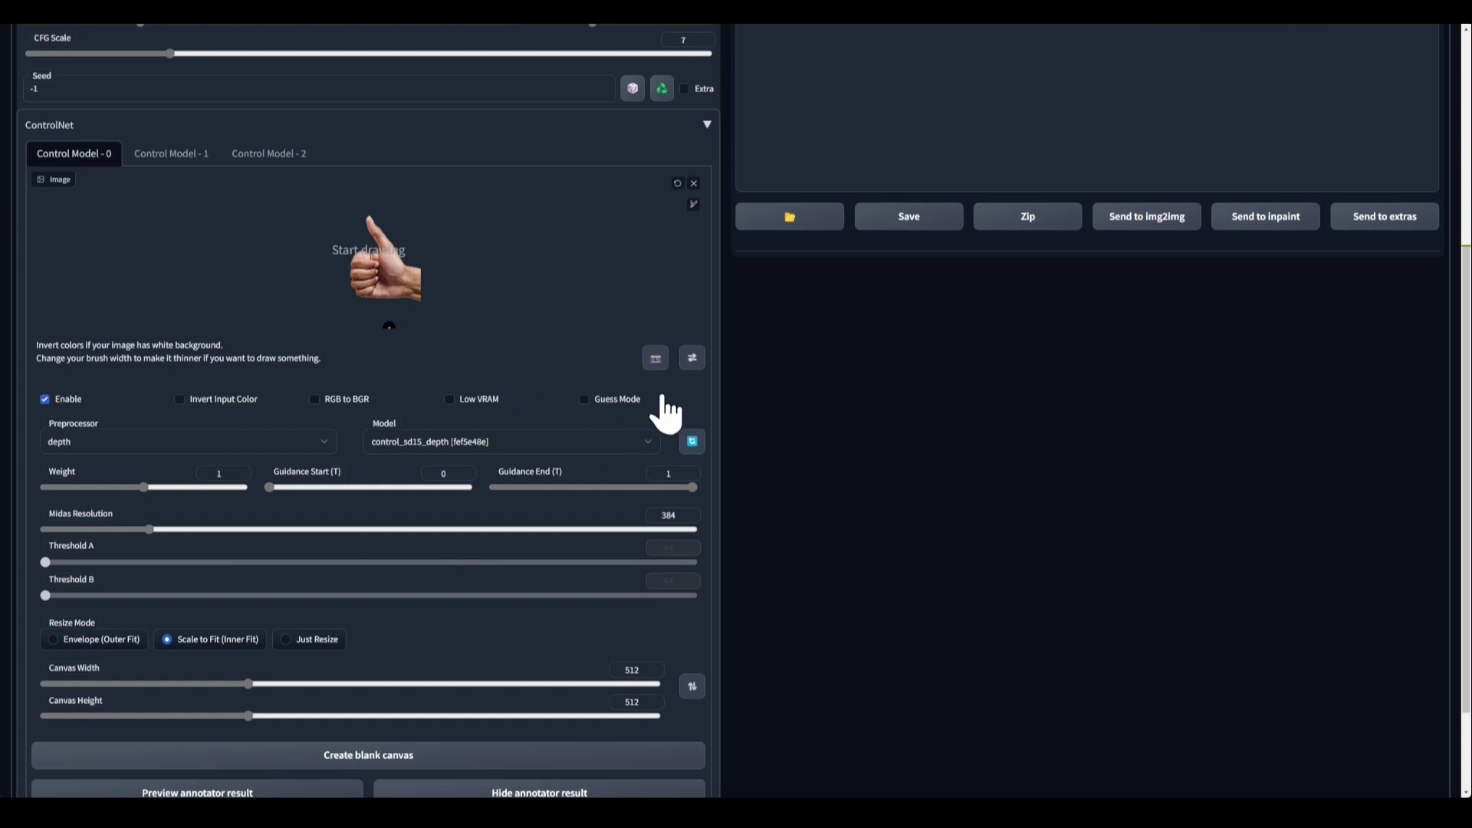
click(615, 401)
scroll(647, 486, up, 5)
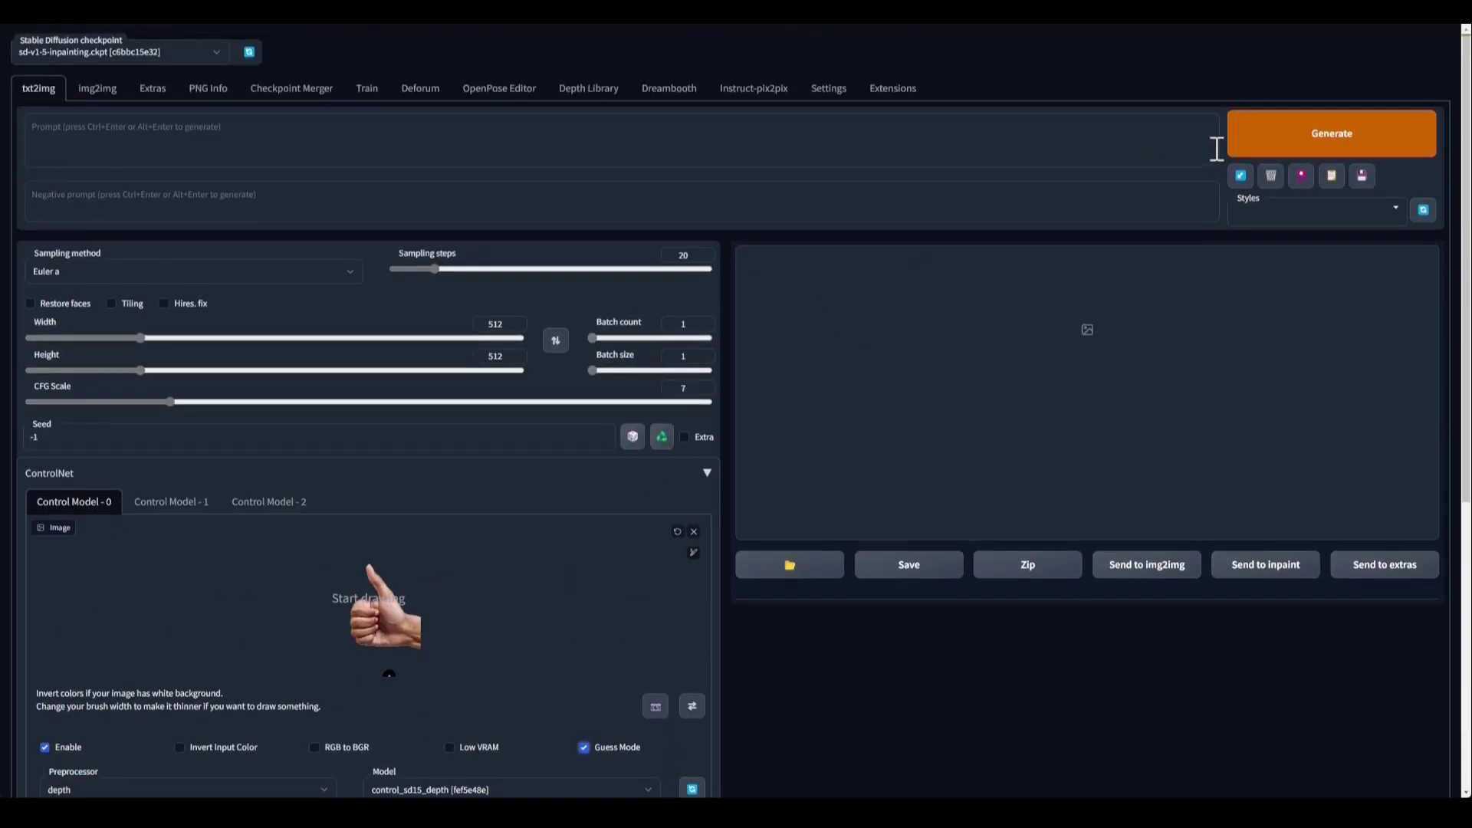
click(1380, 144)
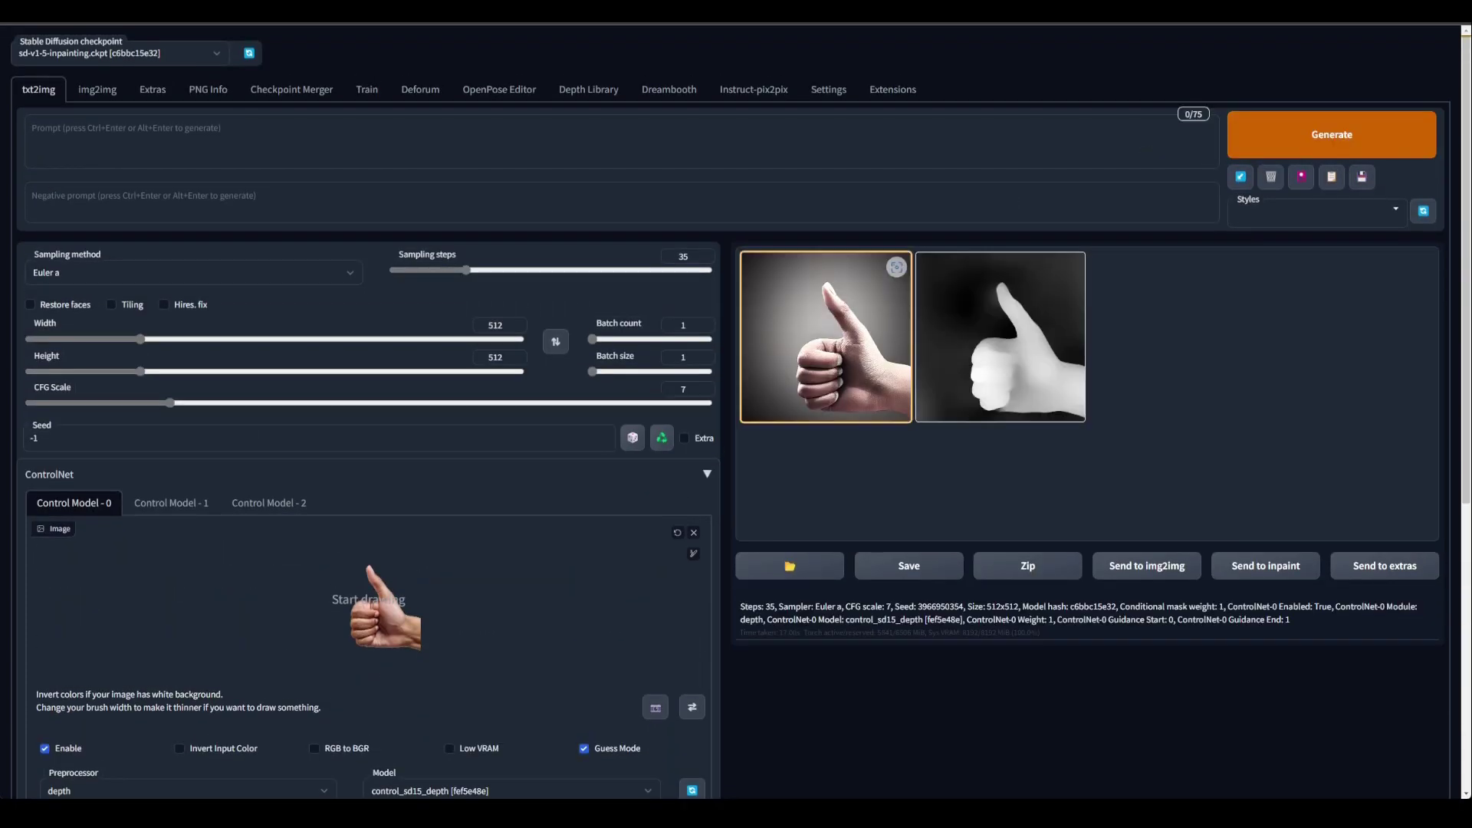
- Check the ControlNet settings behind the result, enlarge the generated thumbs-up depth map to inspect it, and close the enlarged view
scroll(736, 414, down, 5)
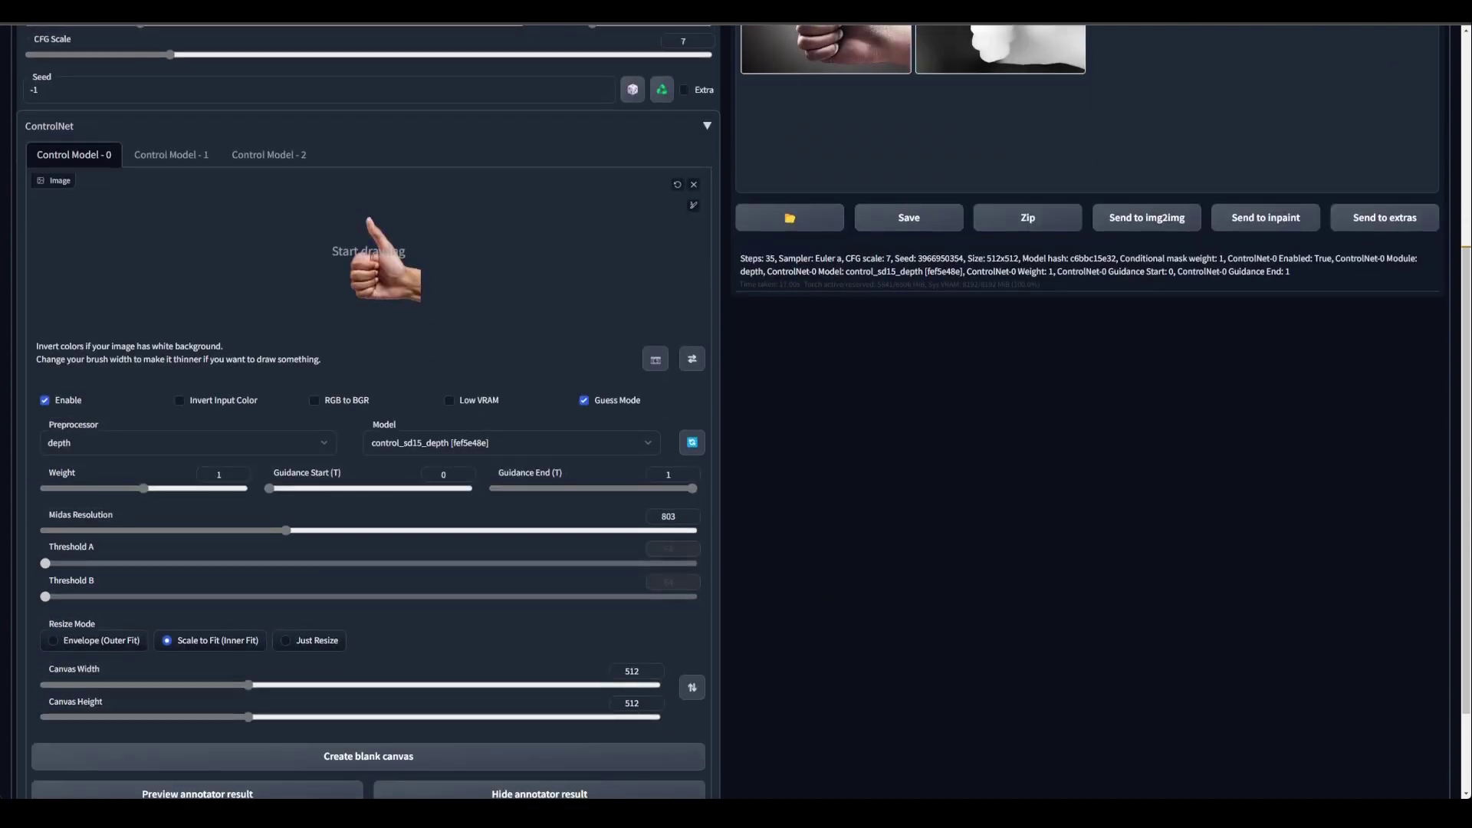
scroll(997, 337, up, 5)
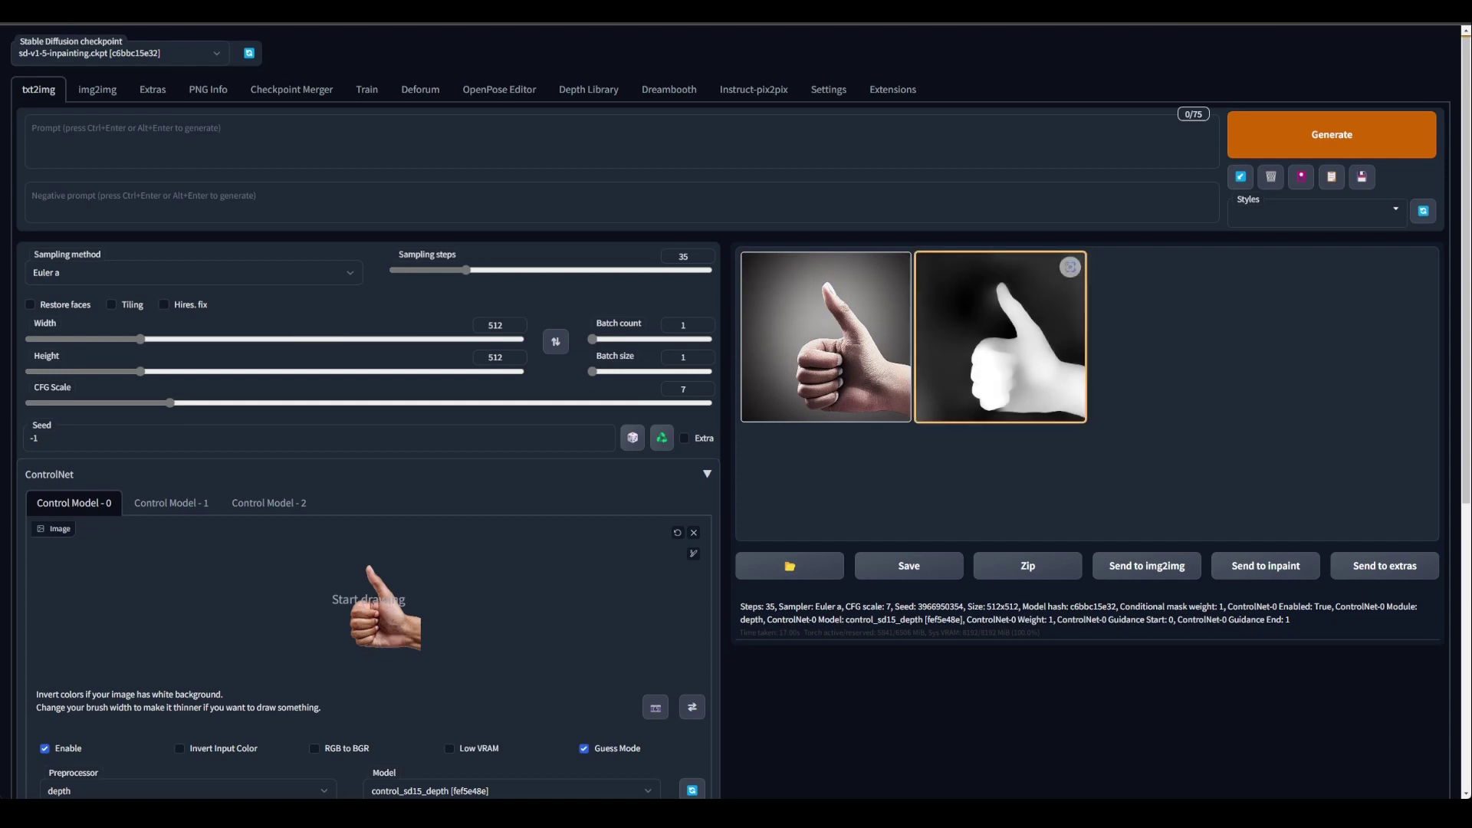
click(1031, 399)
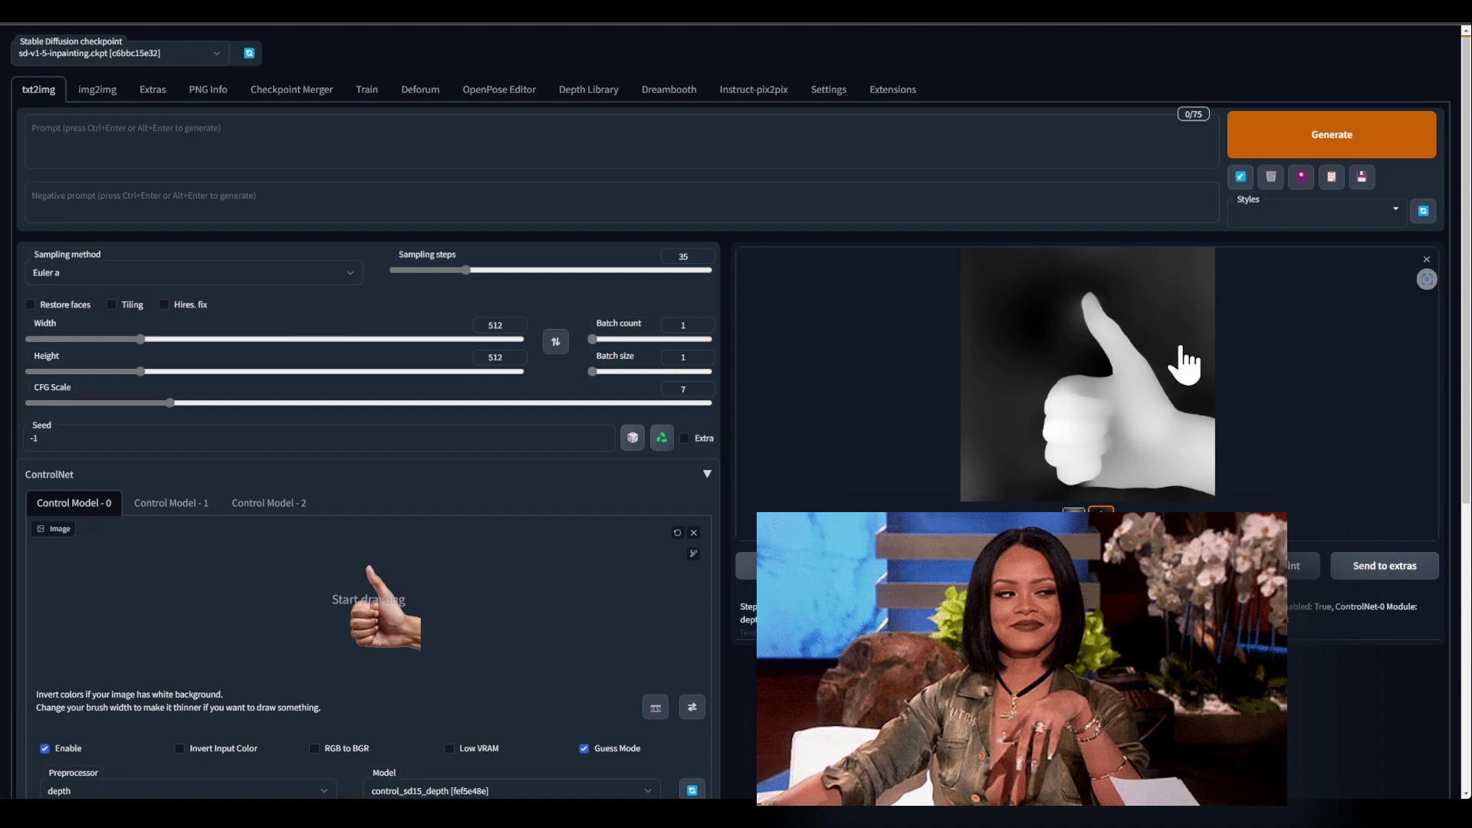
click(852, 387)
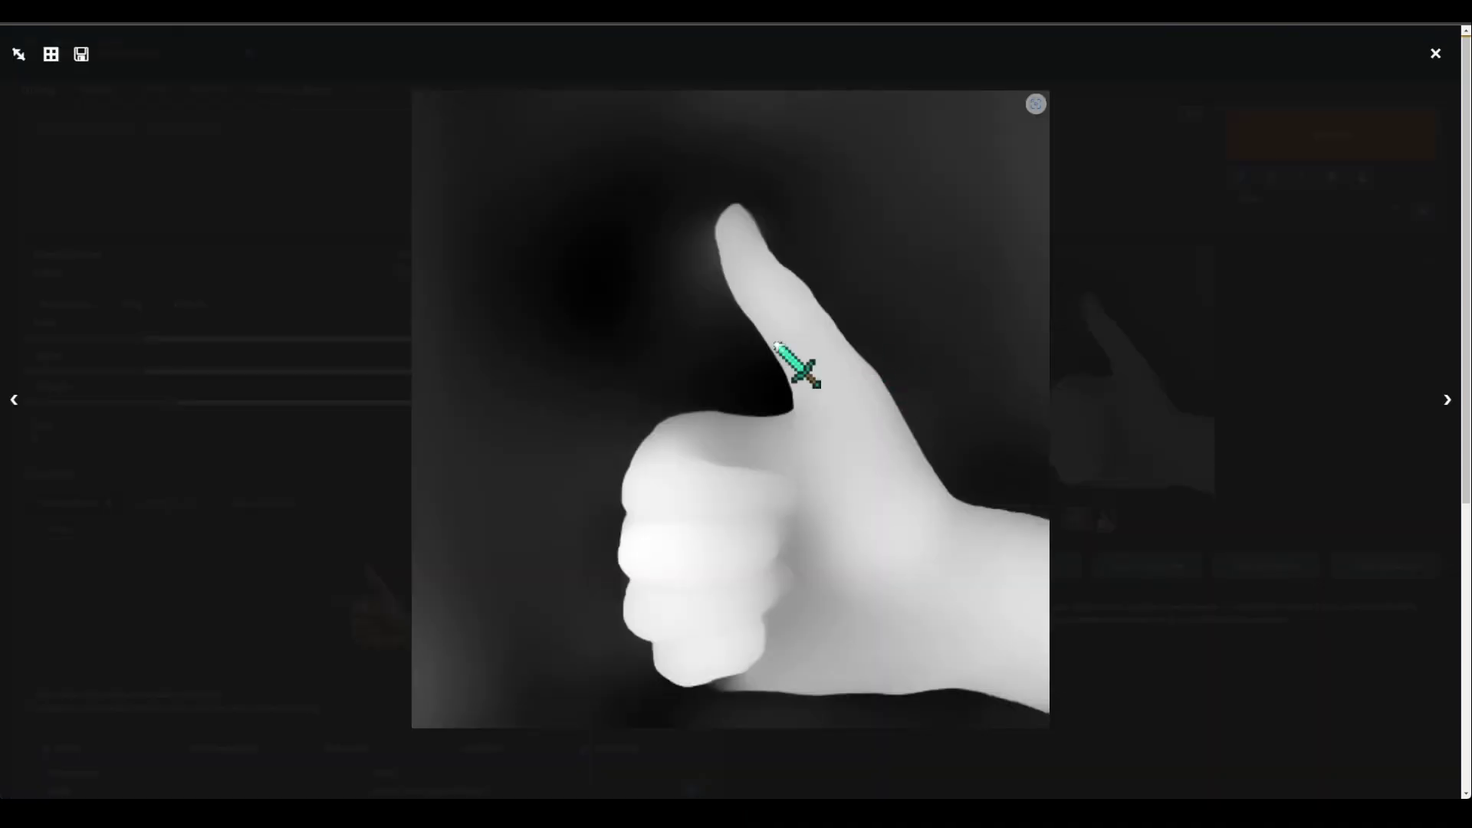
click(1342, 339)
- Examine the Midas Resolution and Guess Mode settings alongside the depth map generated with the "Thumbs up" prompt
scroll(1038, 366, down, 4)
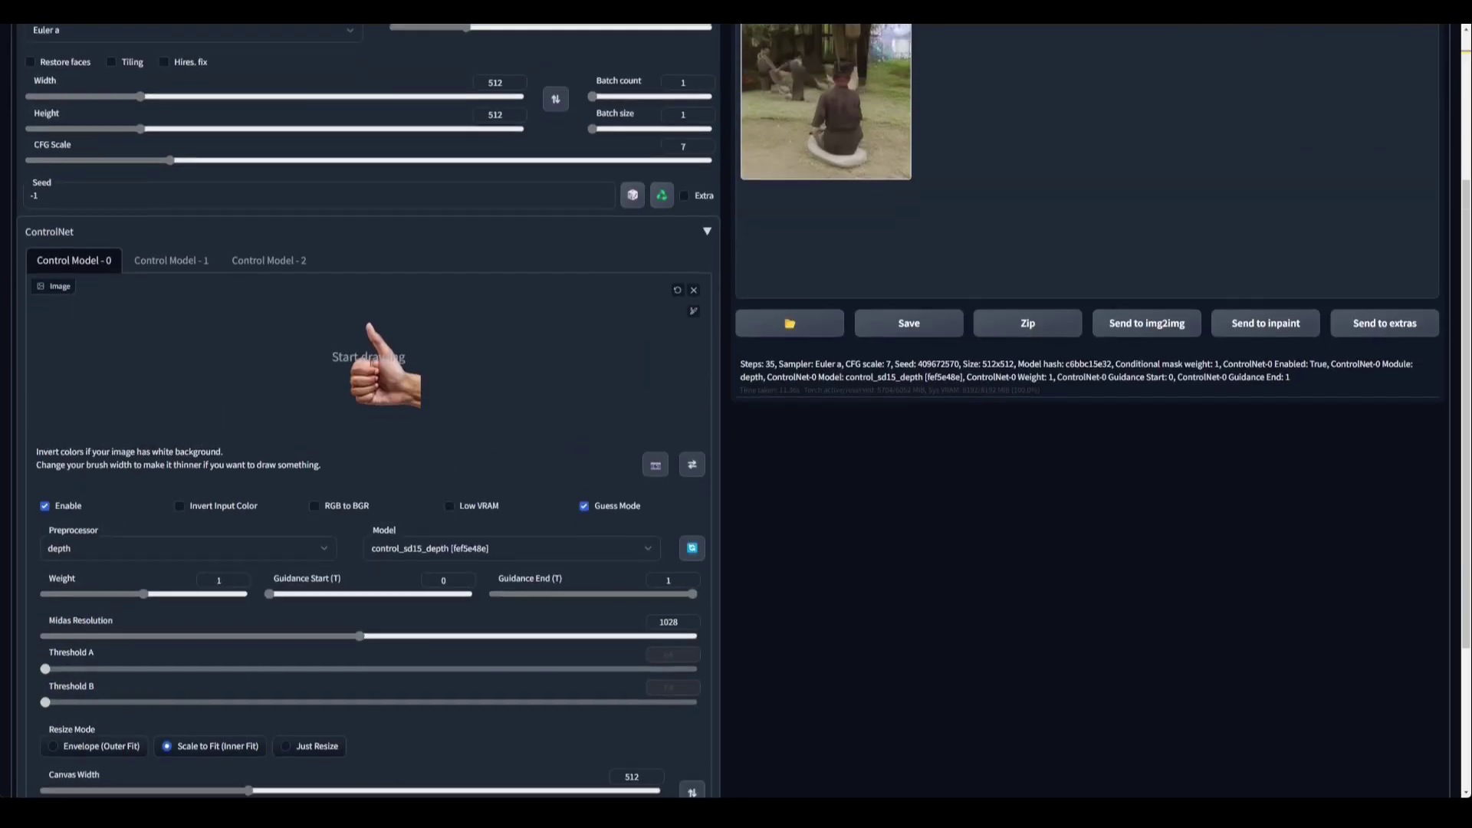
scroll(730, 411, down, 3)
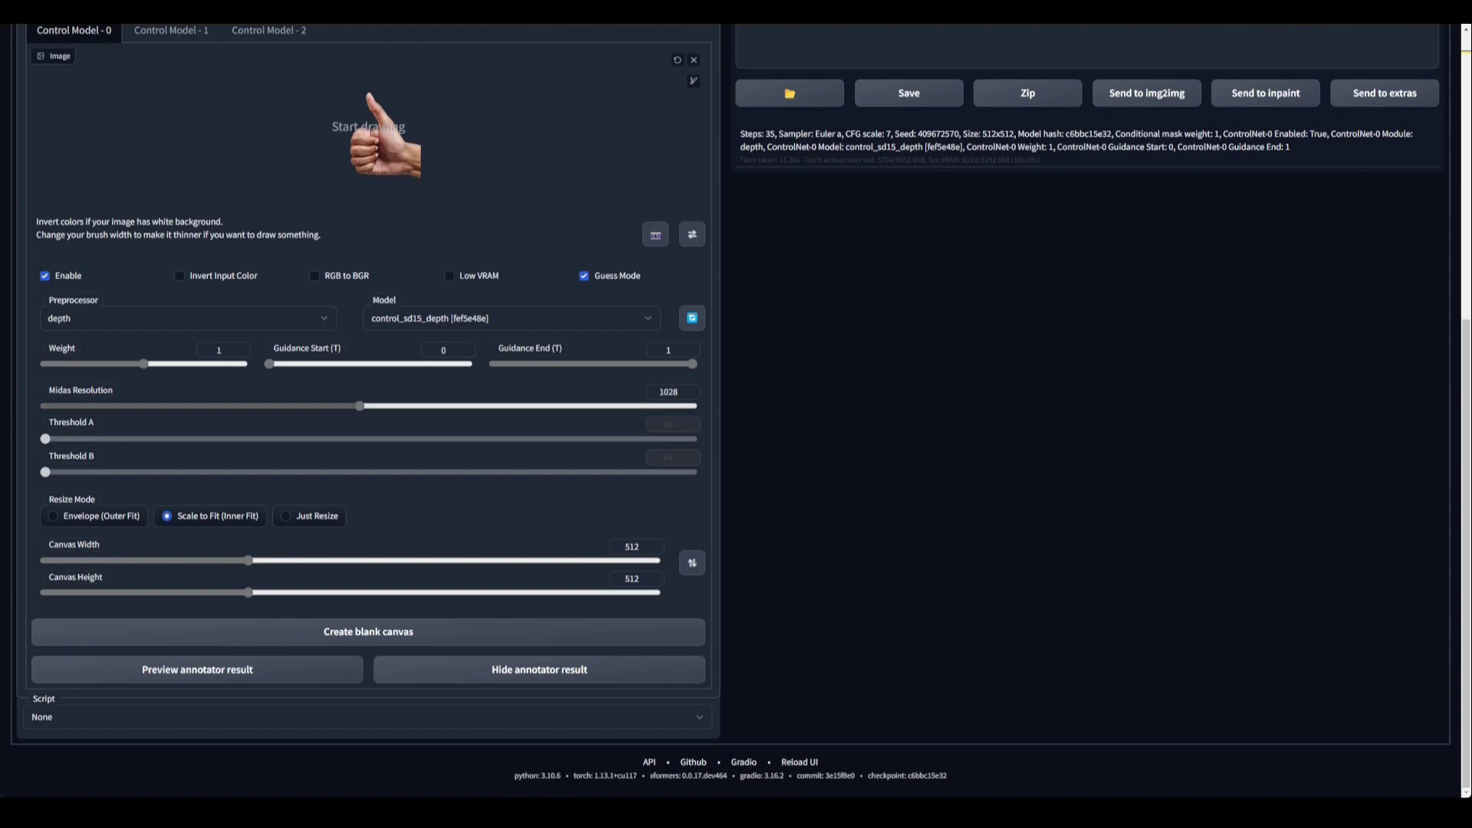
scroll(835, 360, up, 6)
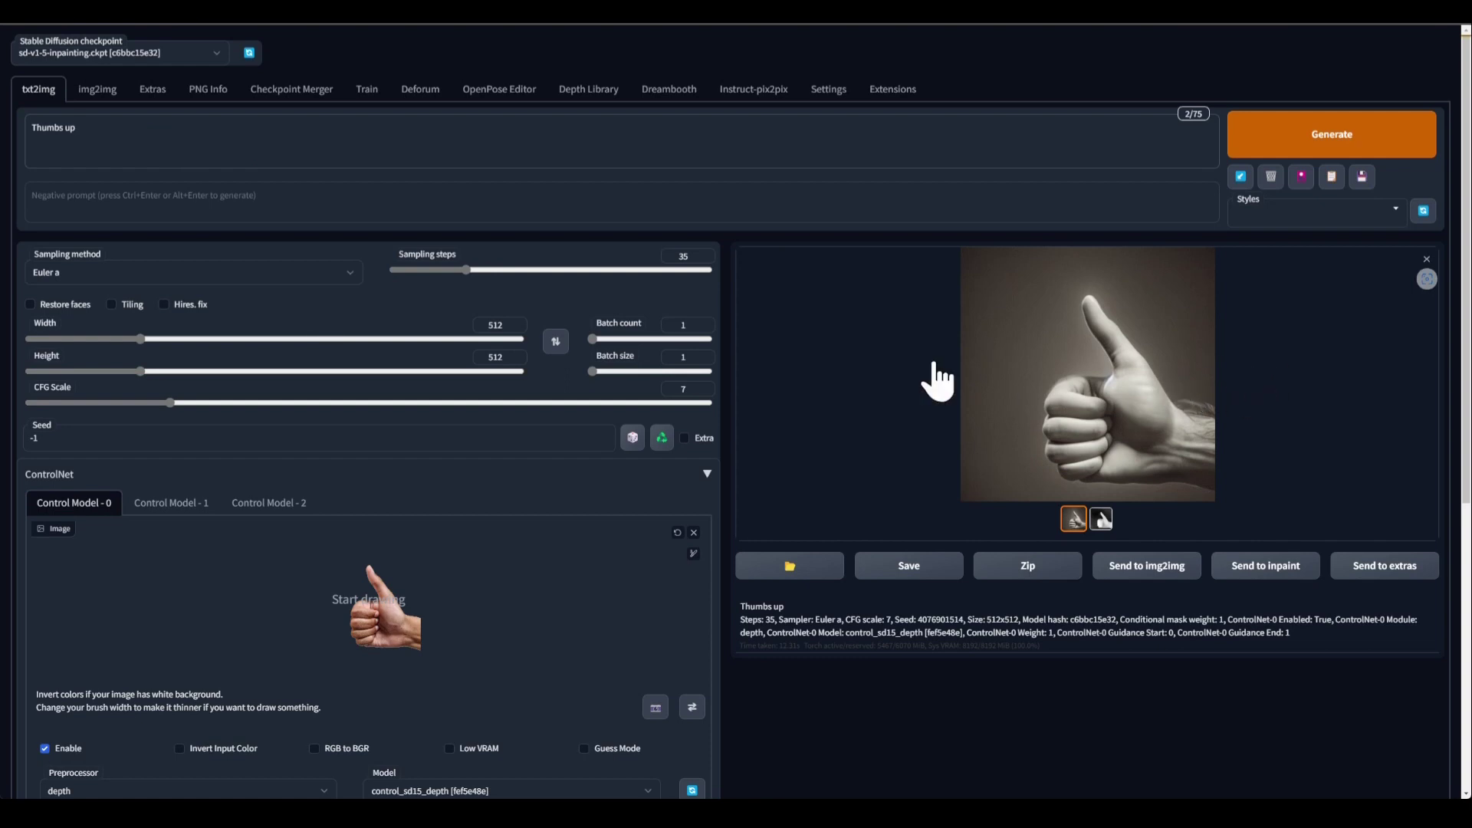
click(1102, 521)
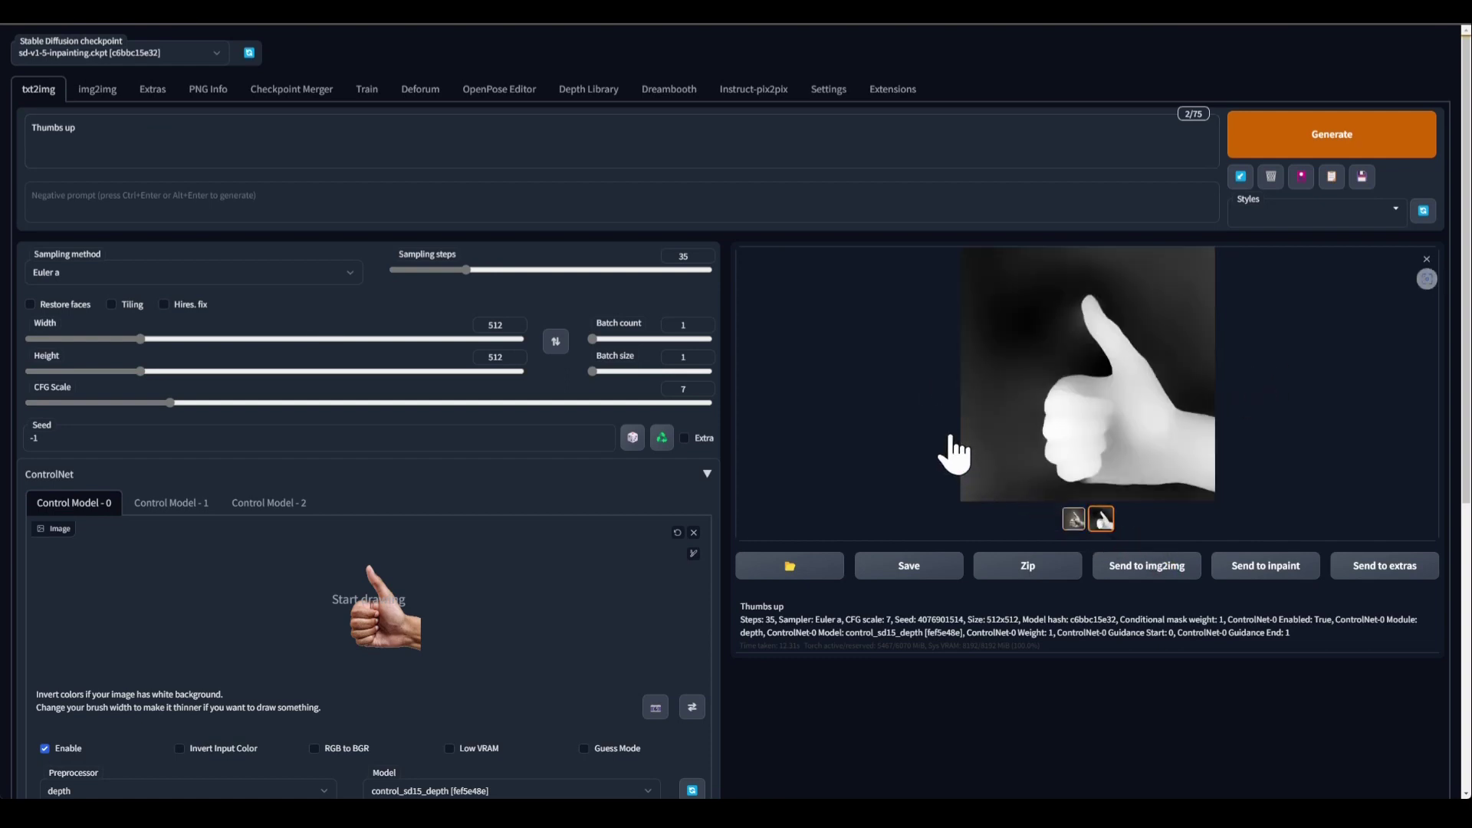
scroll(524, 363, down, 3)
scroll(553, 447, down, 3)
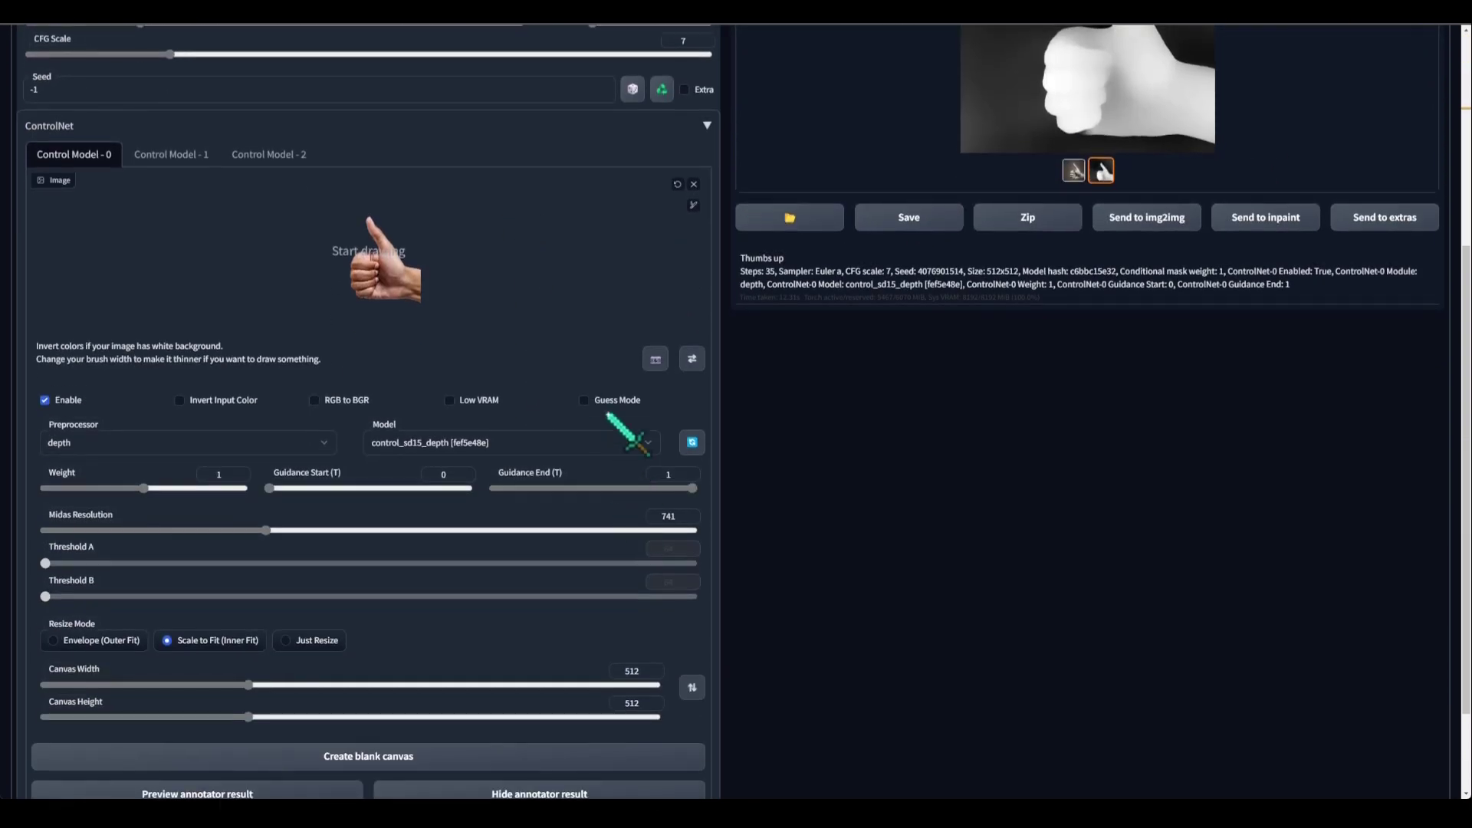
scroll(836, 445, up, 5)
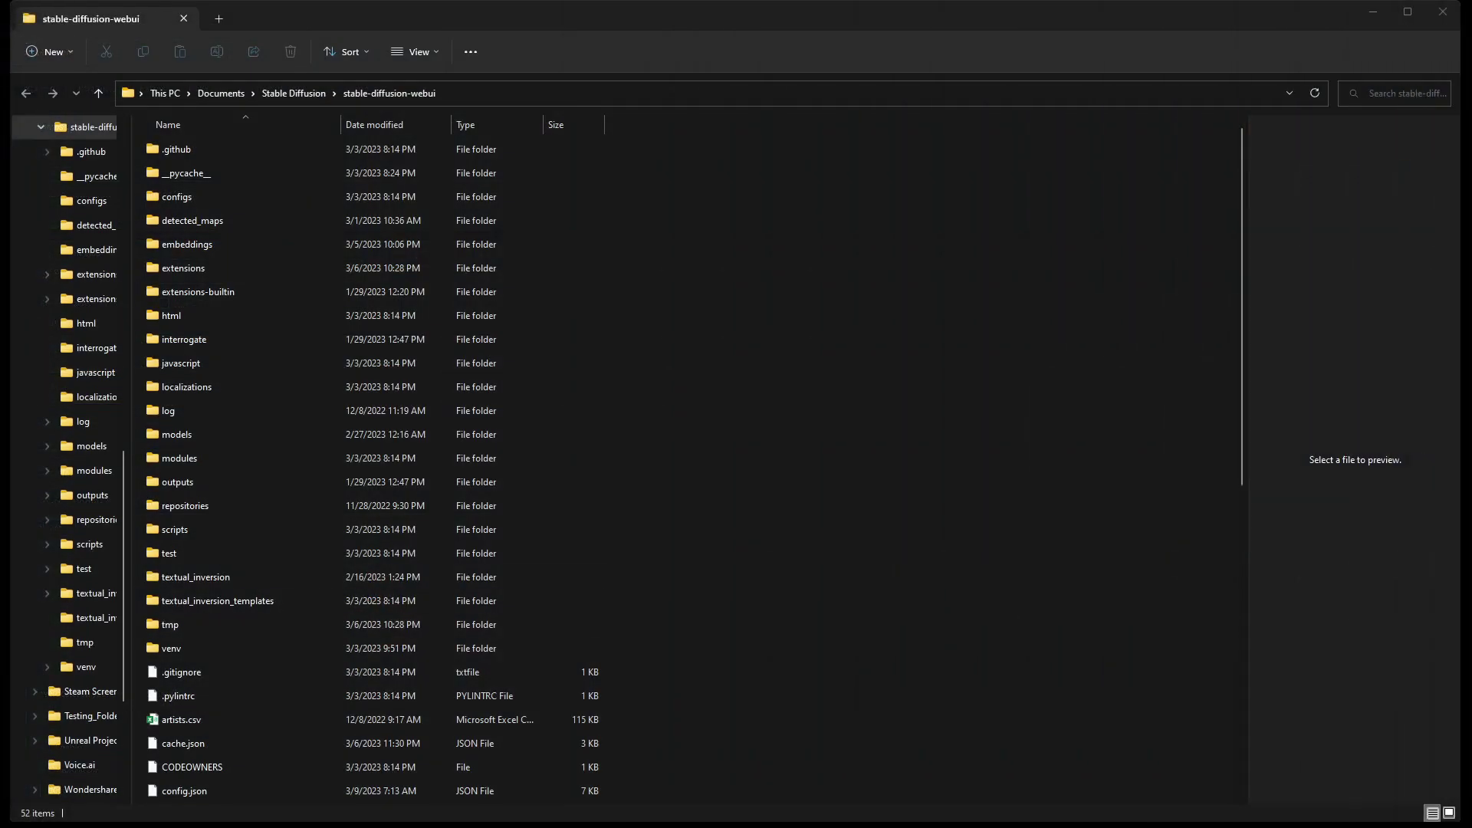
- Paste the thumbs-up depth map into the Depth Library's hand maps folder, extensions\sd-webui-depth-lib\maps\hands
double_click(188, 268)
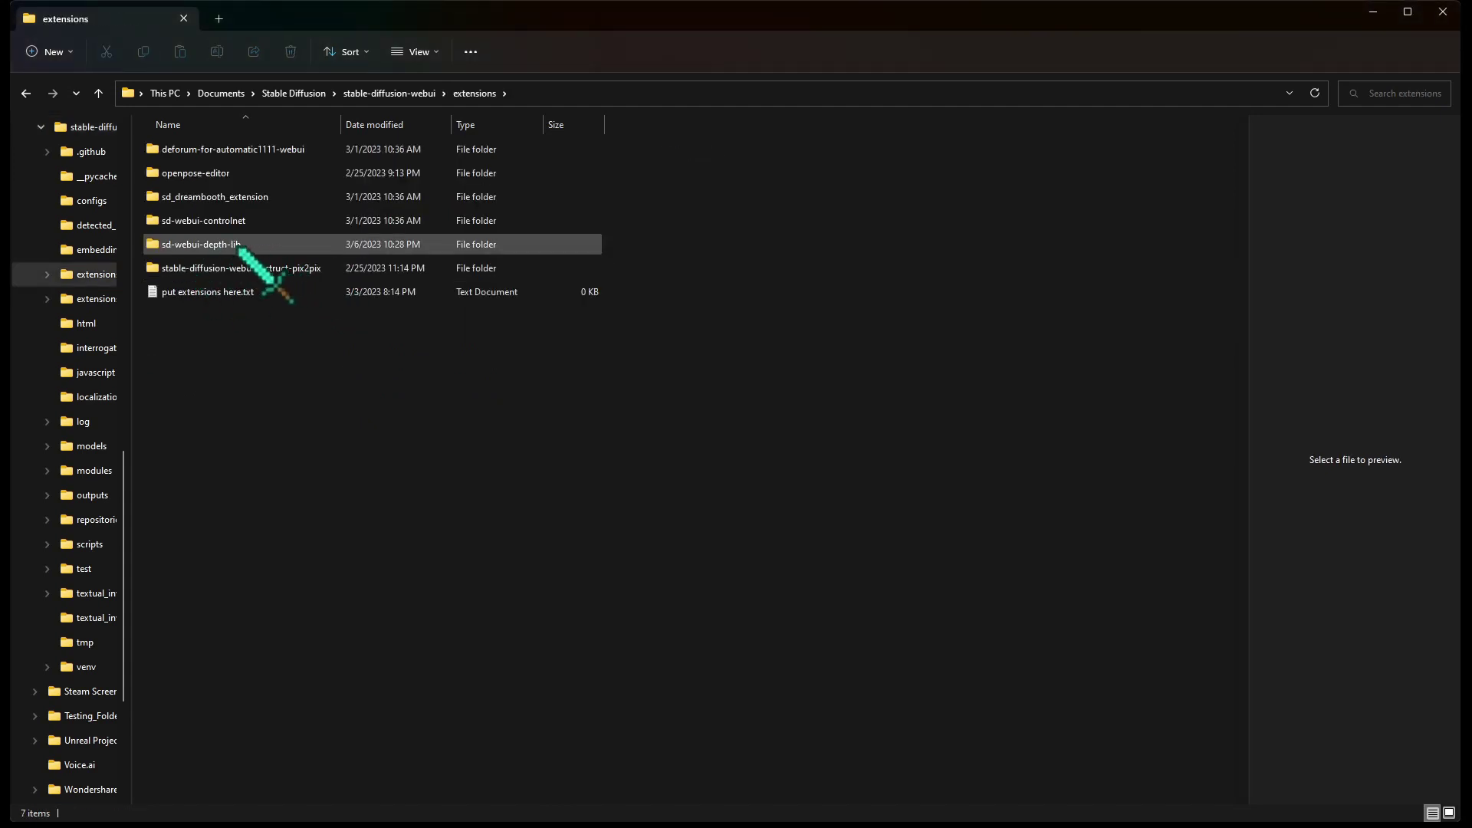
double_click(230, 245)
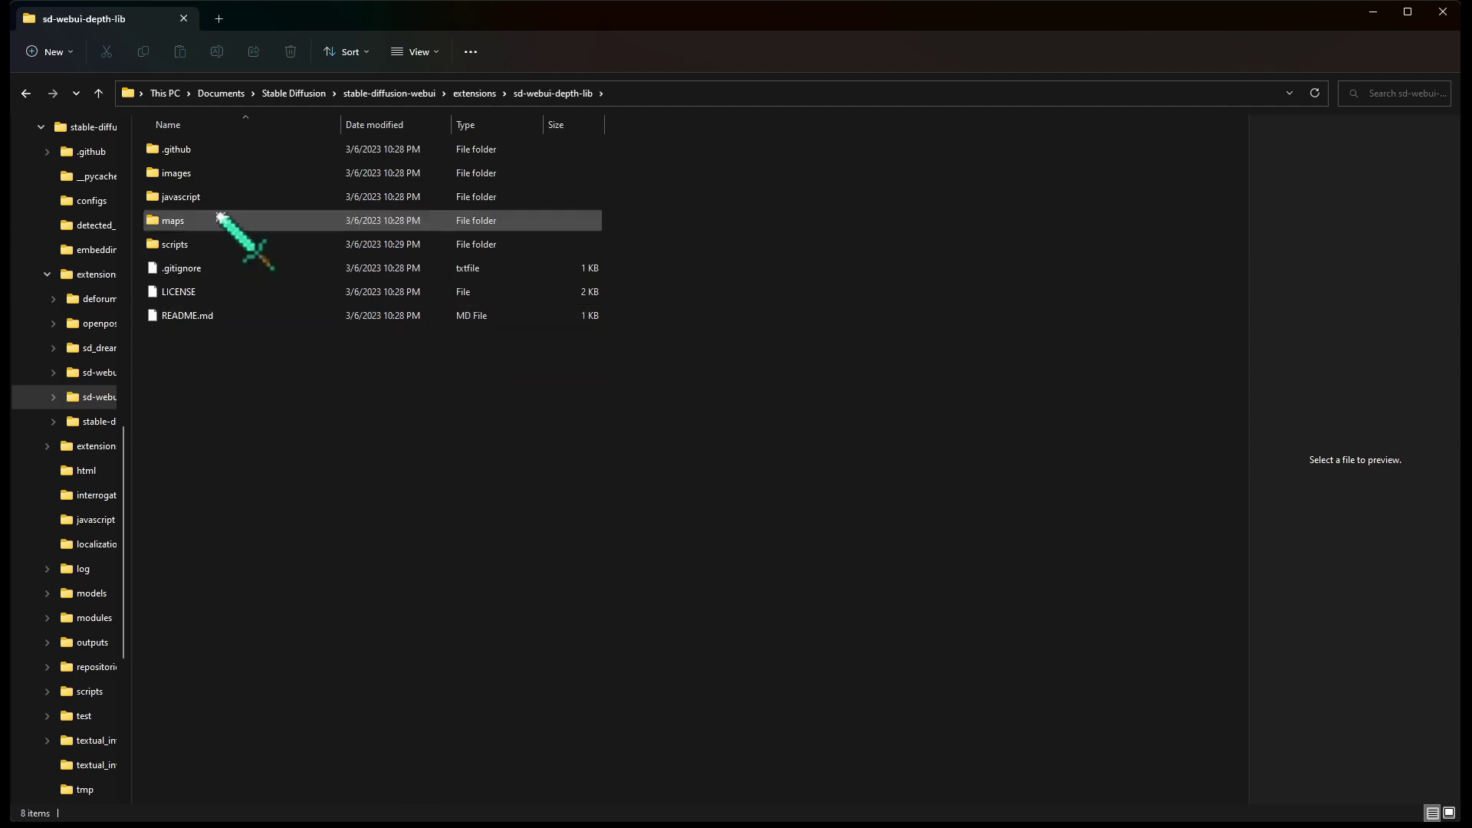
double_click(184, 221)
double_click(184, 149)
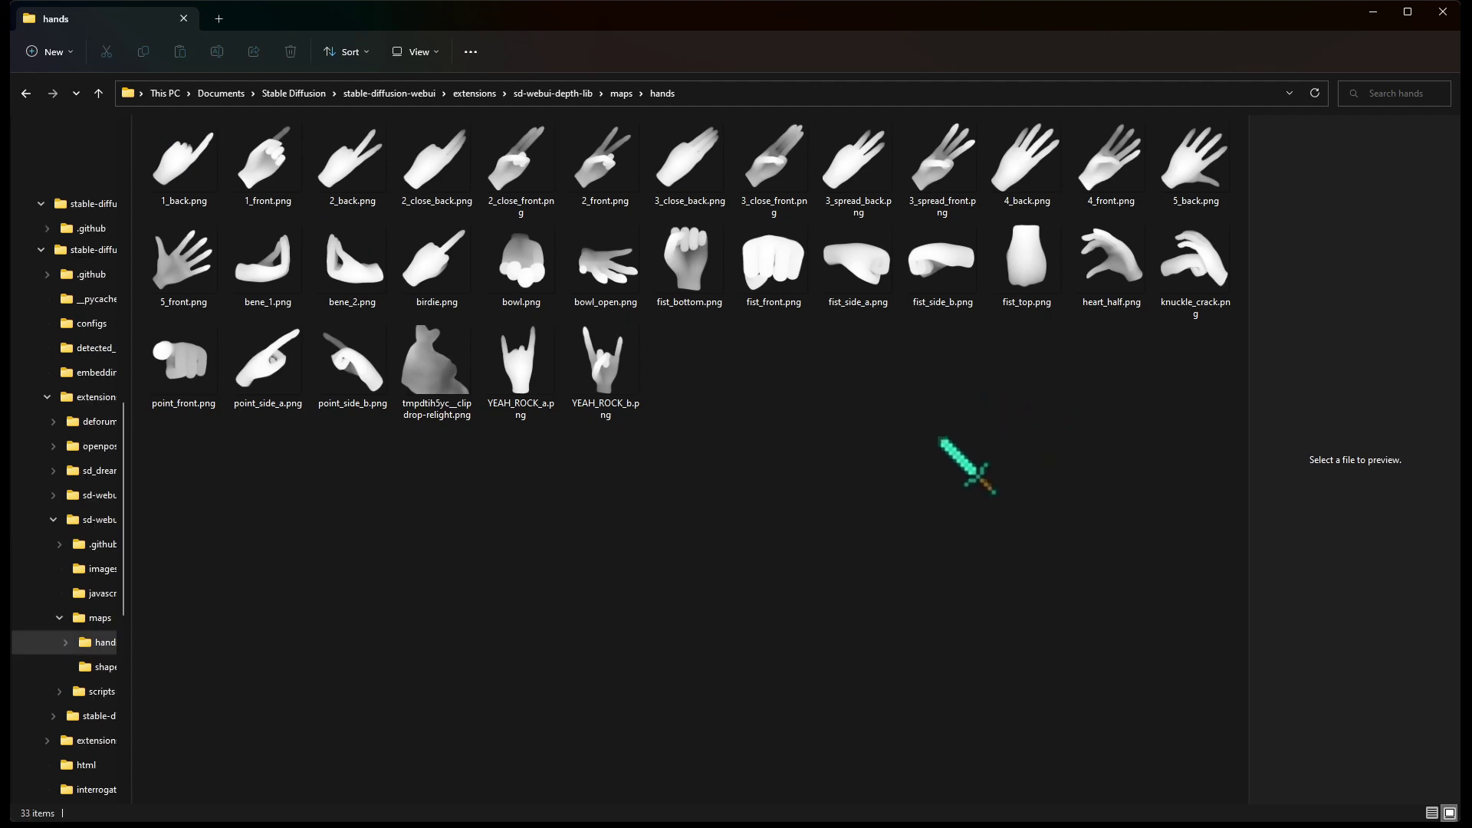
key(ctrl+v)
click(807, 426)
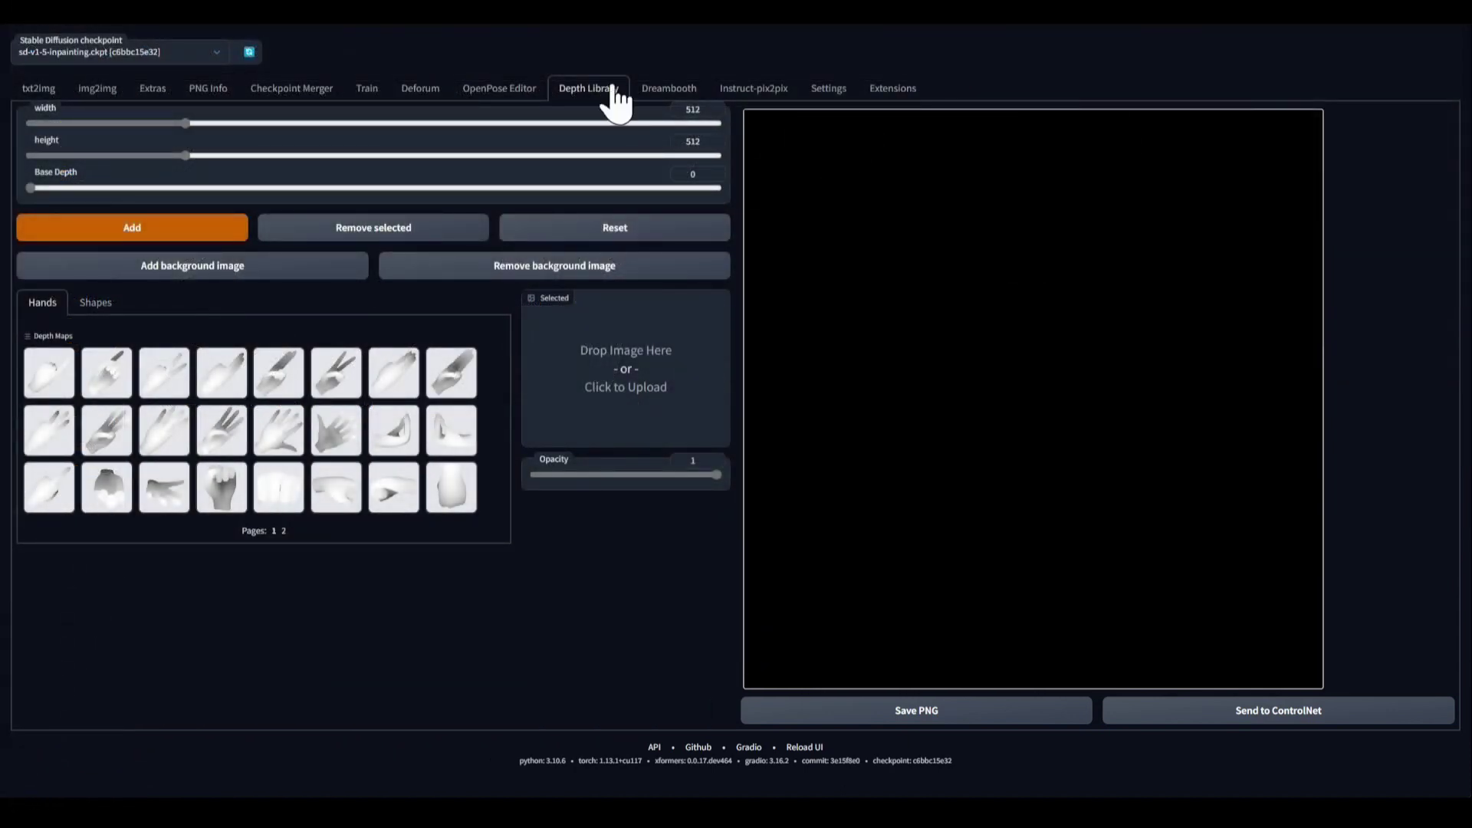
- In Stable Diffusion's Depth Library, try the new thumbs-up map from page 2 of Hands on the canvas and remove it
click(283, 532)
click(394, 379)
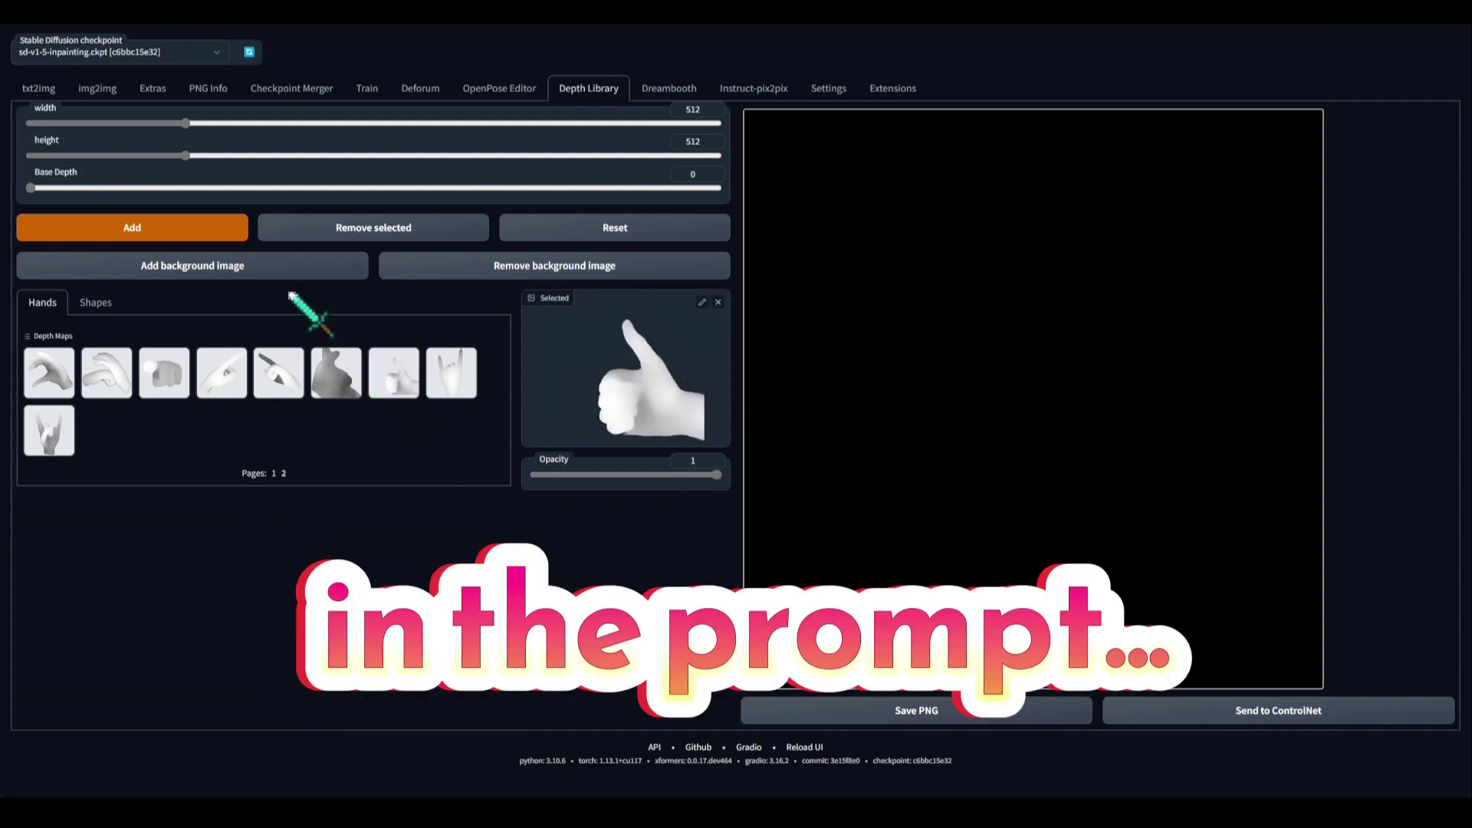
click(139, 231)
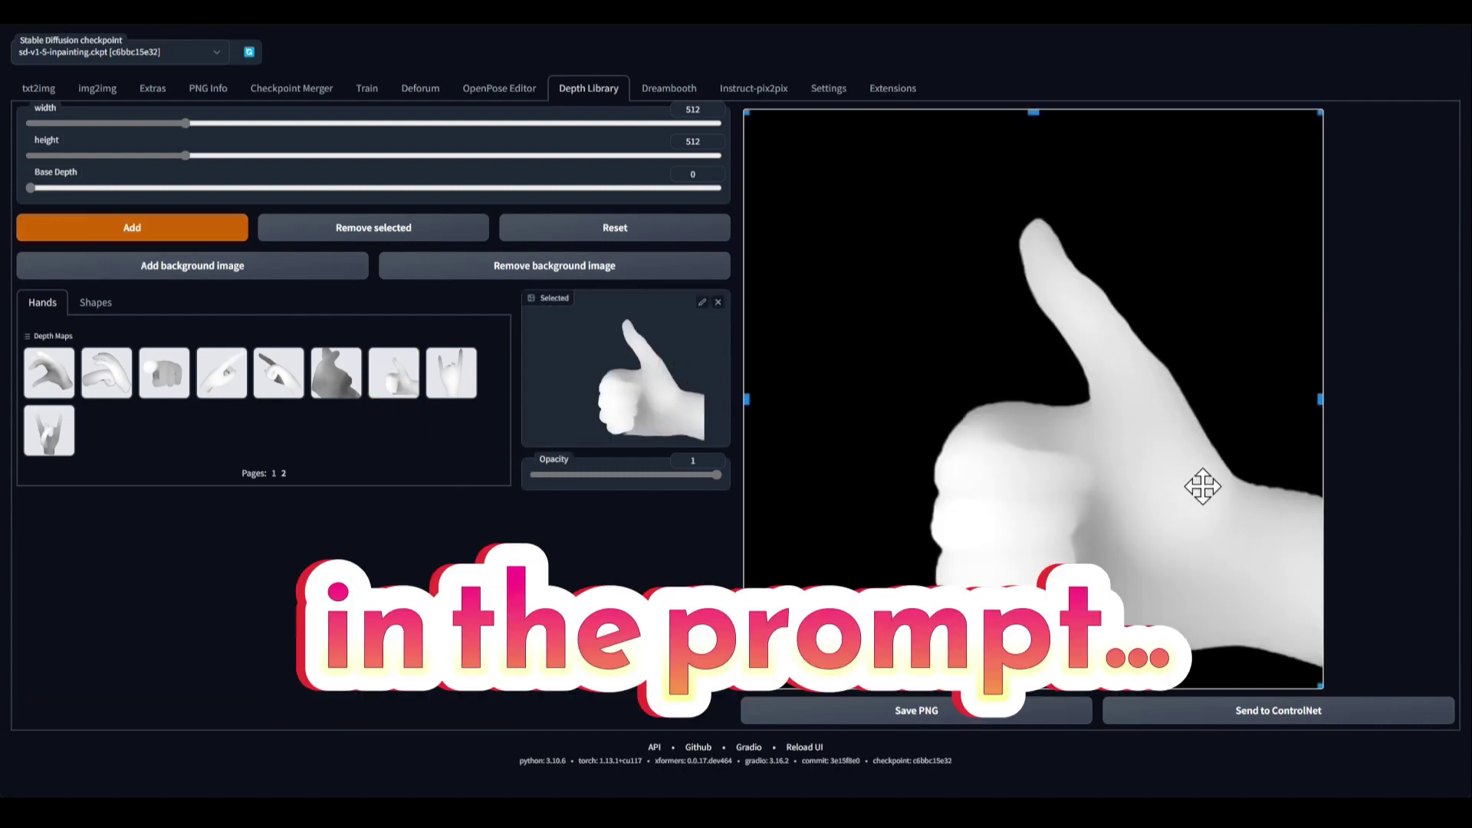
click(398, 244)
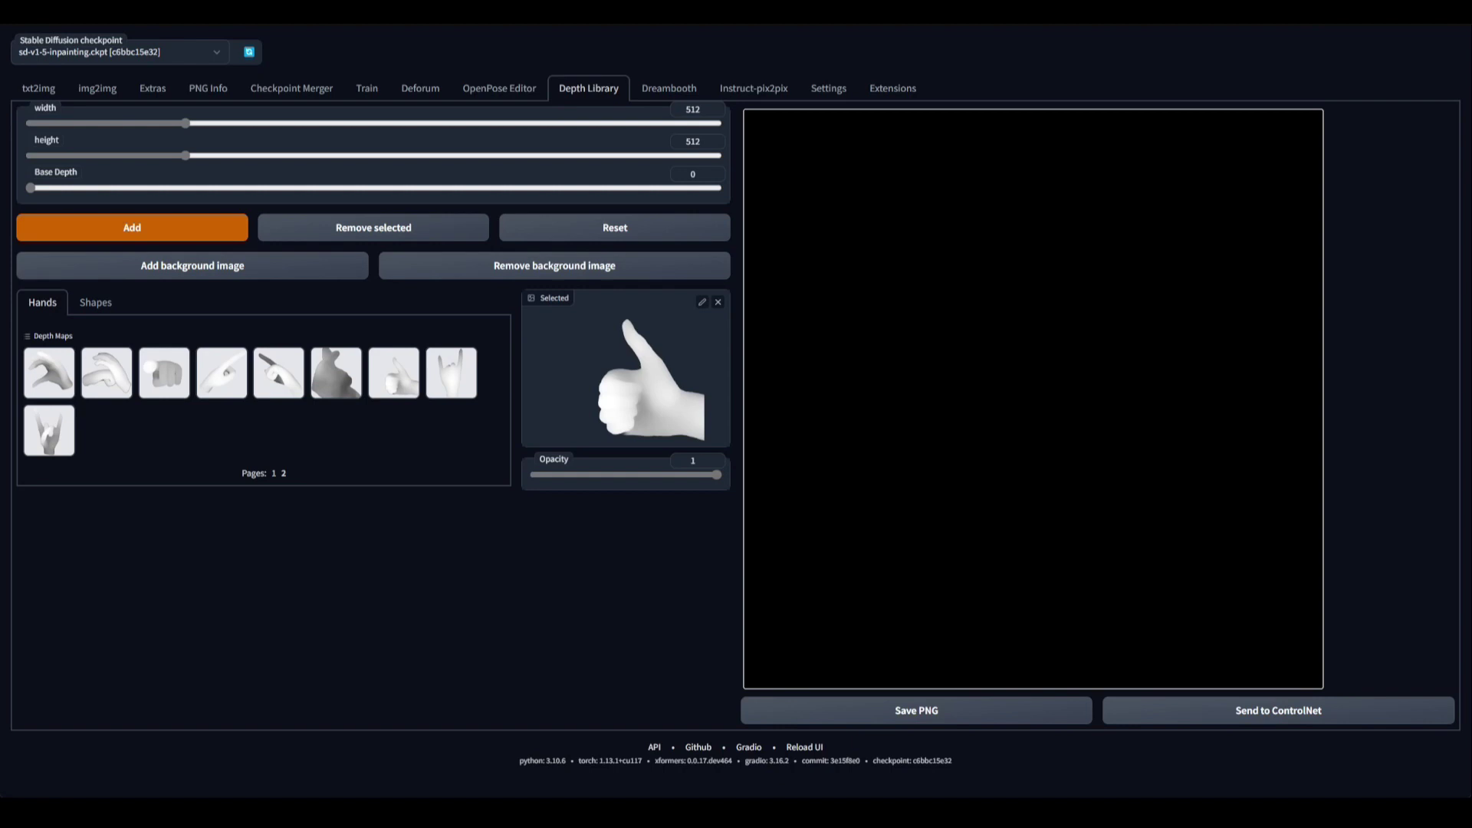
- Add the Gollum picture to the Depth Library canvas and size the canvas to 960 wide by 448 high
drag(1471, 371, 608, 371)
click(115, 230)
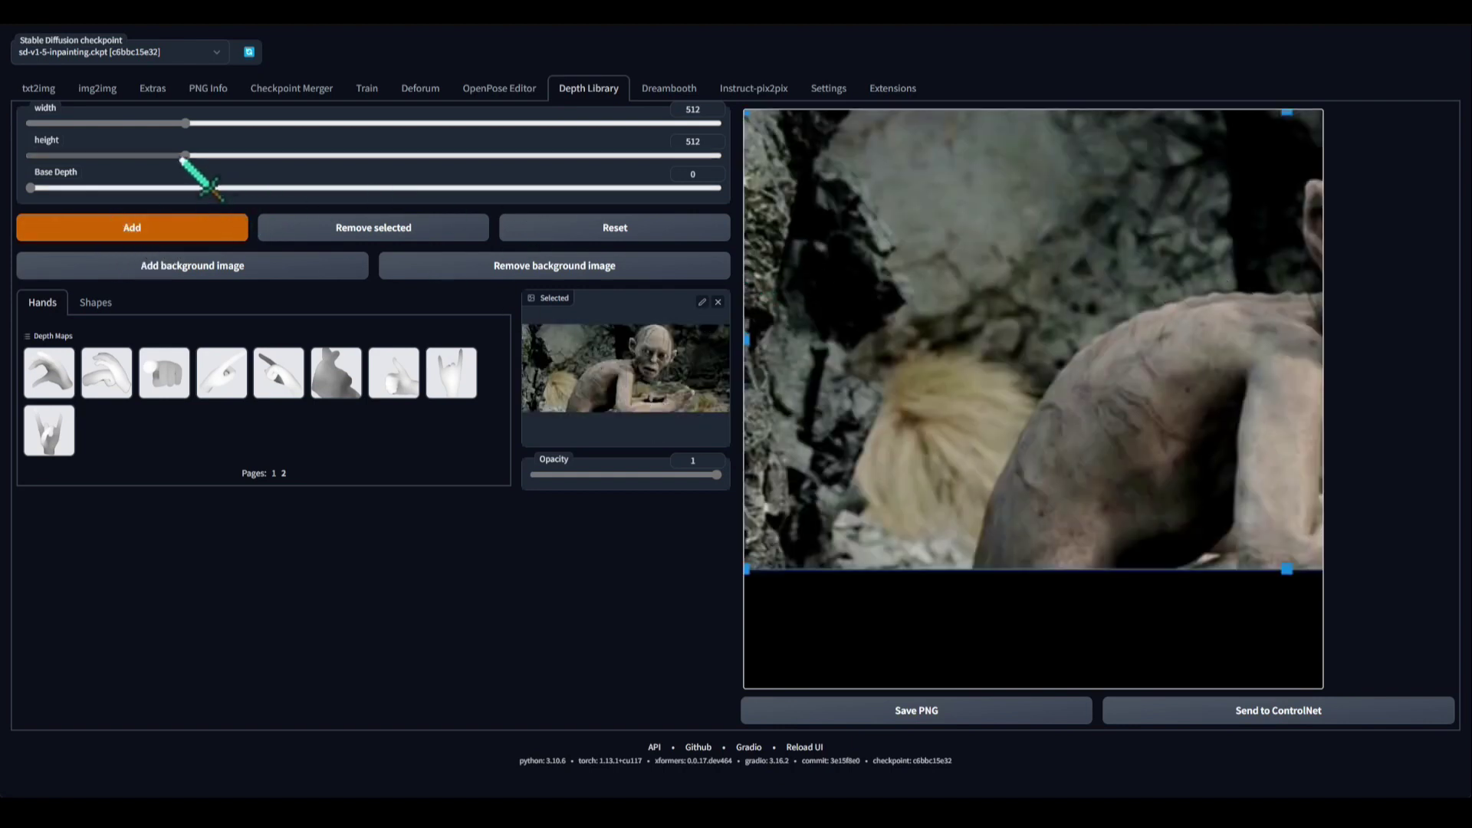
drag(188, 155, 255, 155)
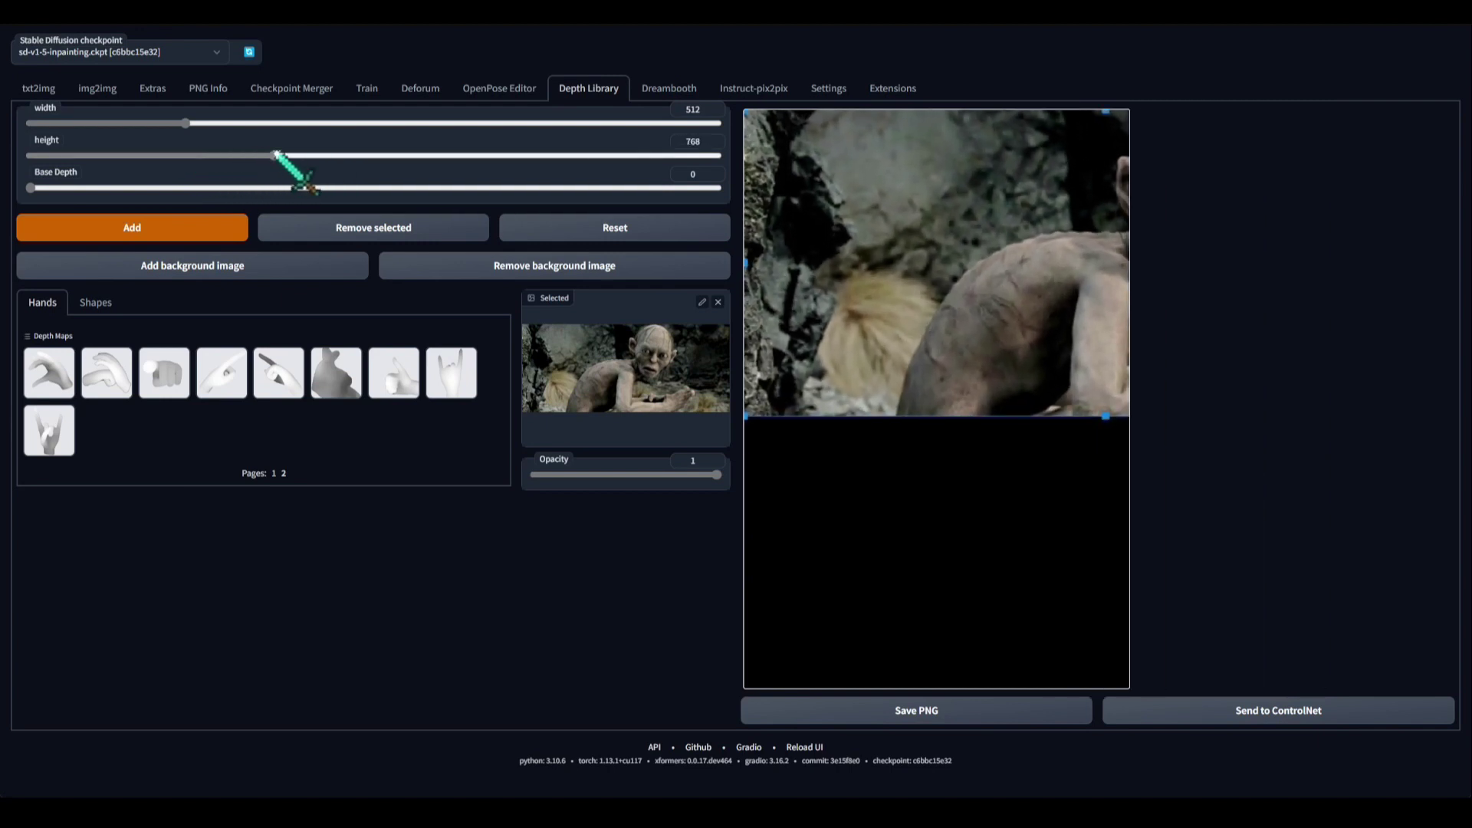
drag(186, 123, 341, 123)
- Position the Gollum picture across the canvas with even black bands above and below, and save it as a PNG
drag(1099, 231, 1095, 243)
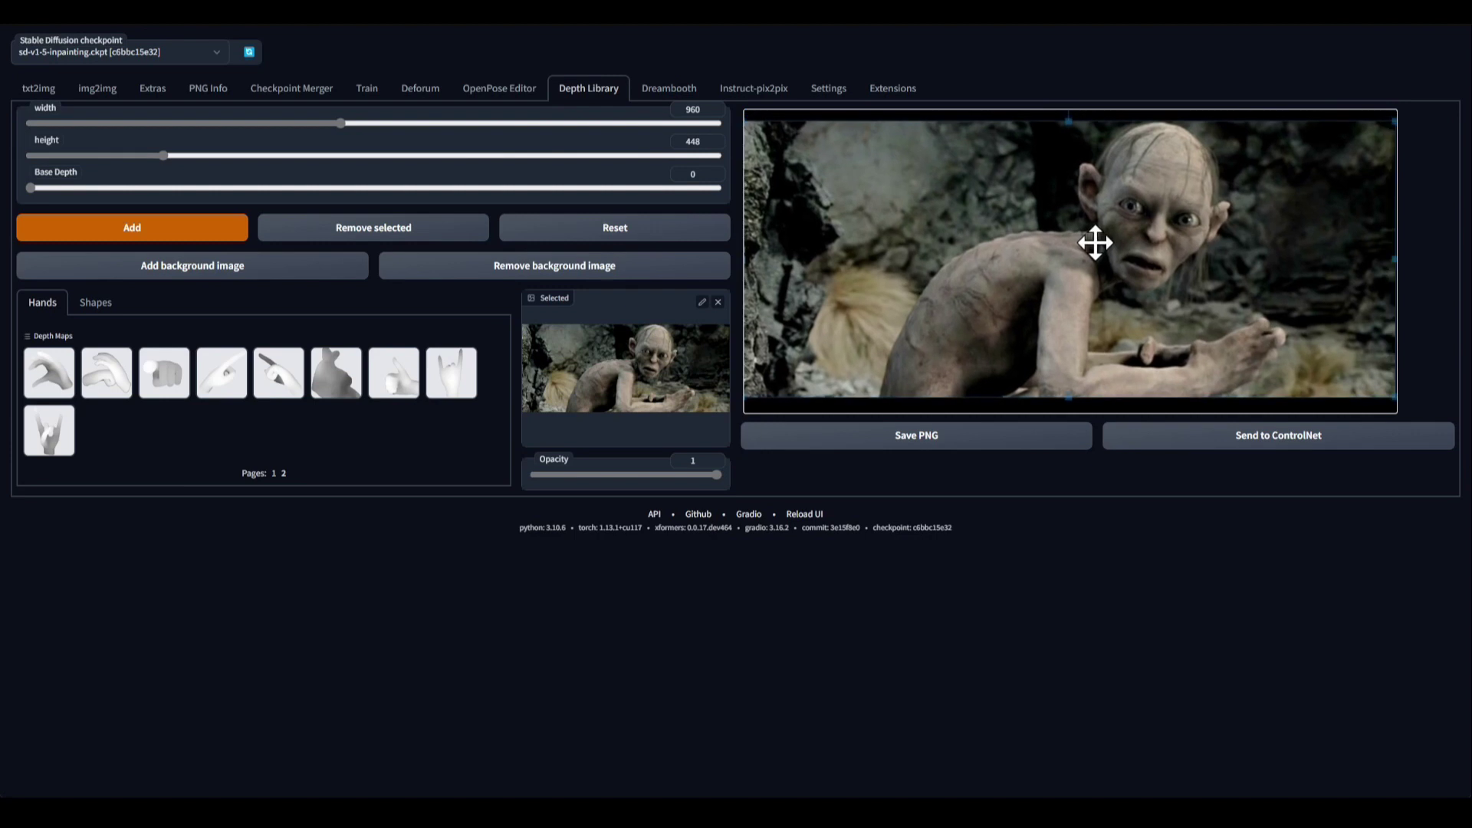
drag(1096, 243, 1096, 243)
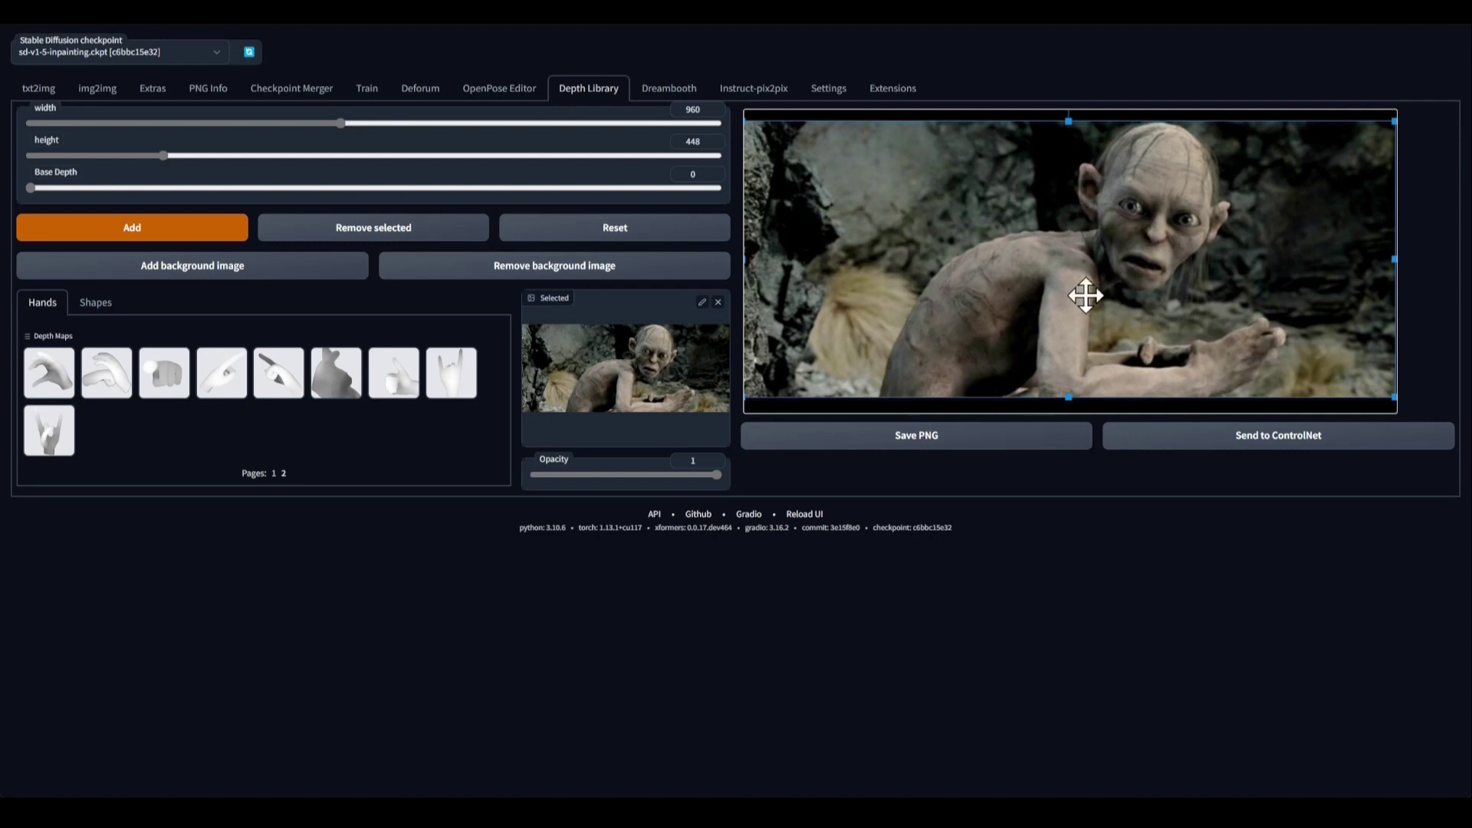
click(972, 434)
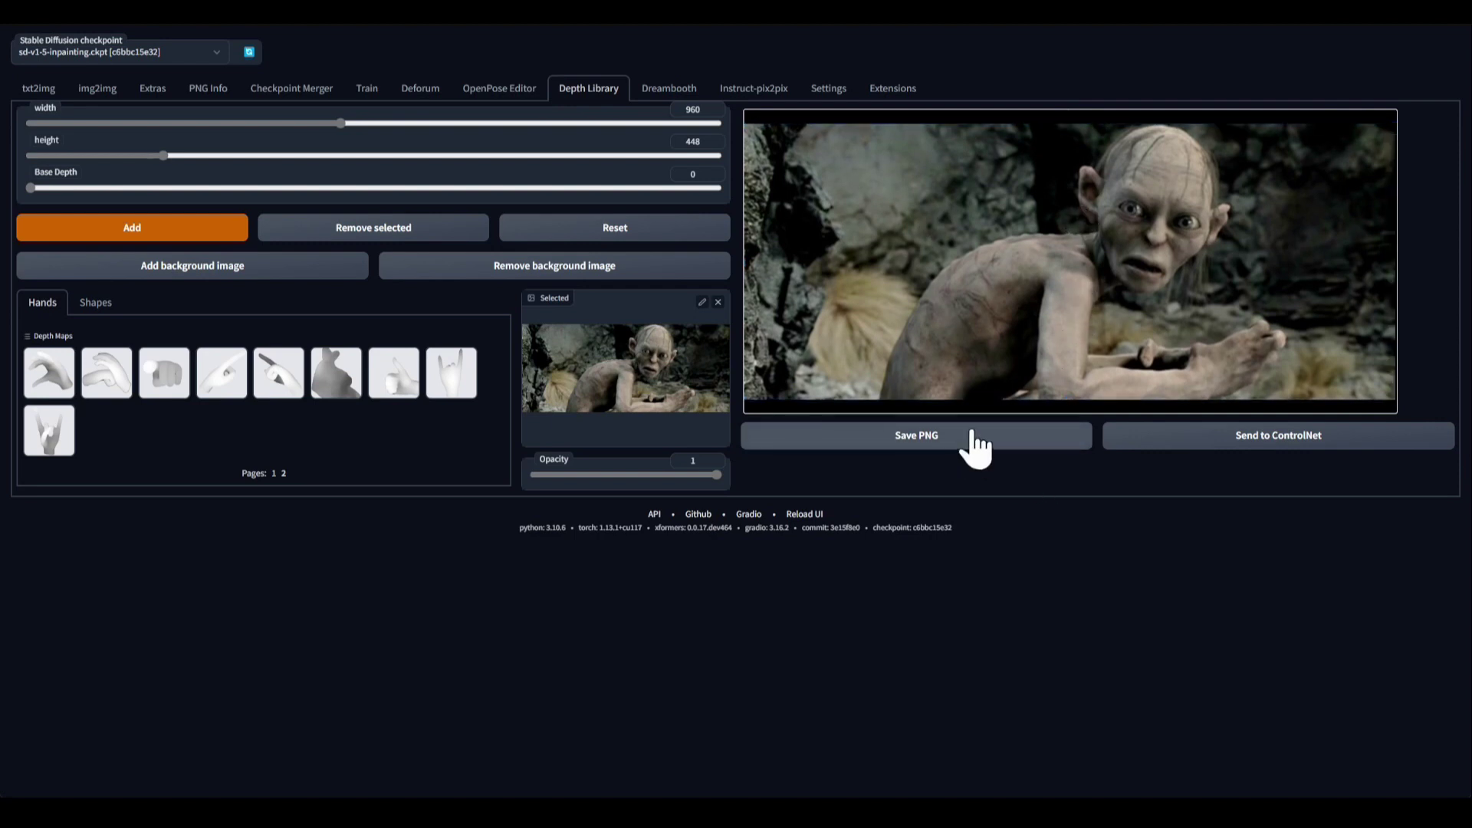
- Add the thumbs-up depth map over the Gollum picture and scale it down to roughly hand size
click(395, 388)
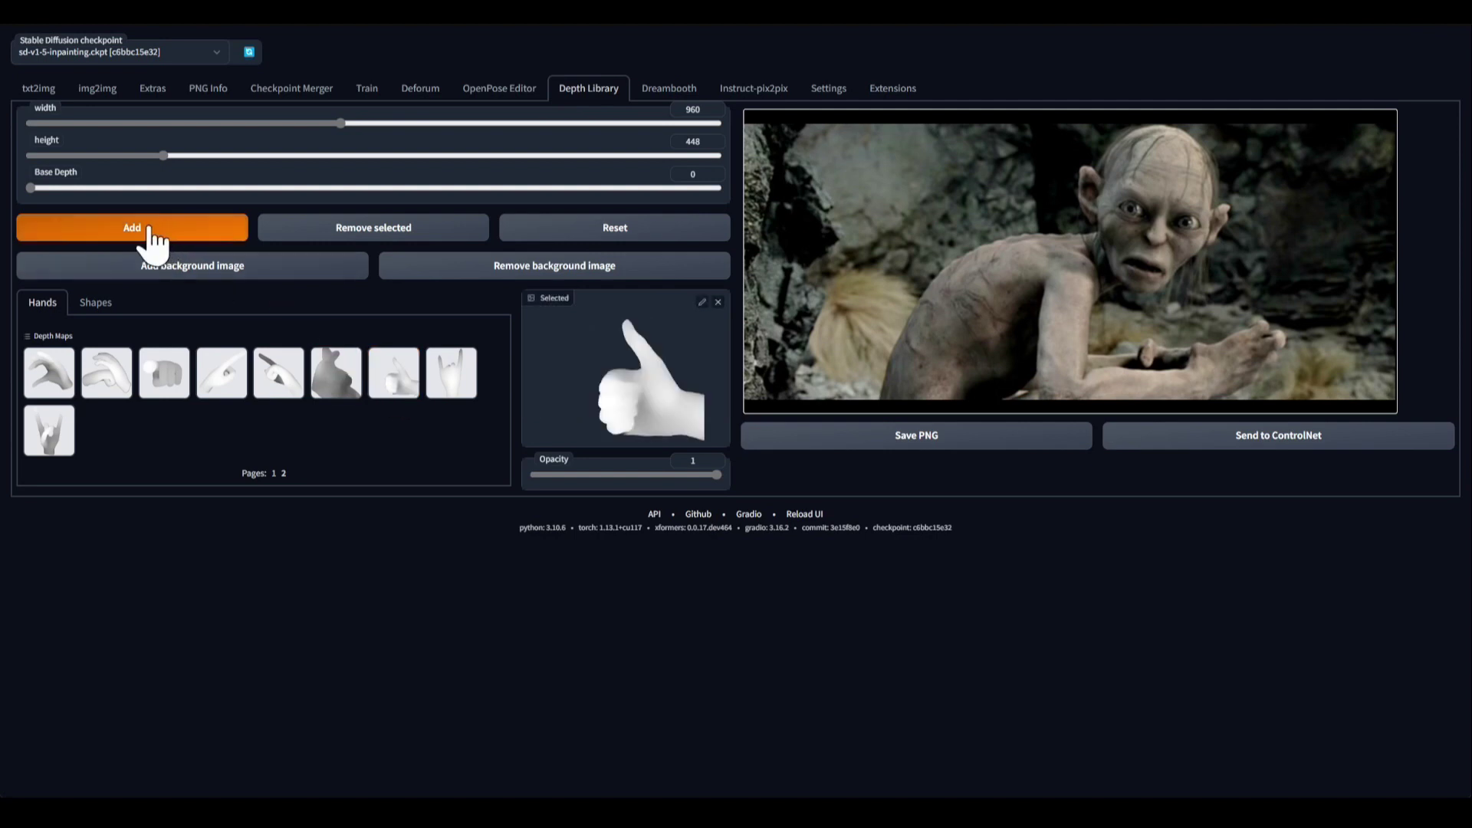
click(146, 238)
mouse_move(1003, 287)
mouse_down()
mouse_move(1045, 280)
mouse_move(986, 286)
mouse_up()
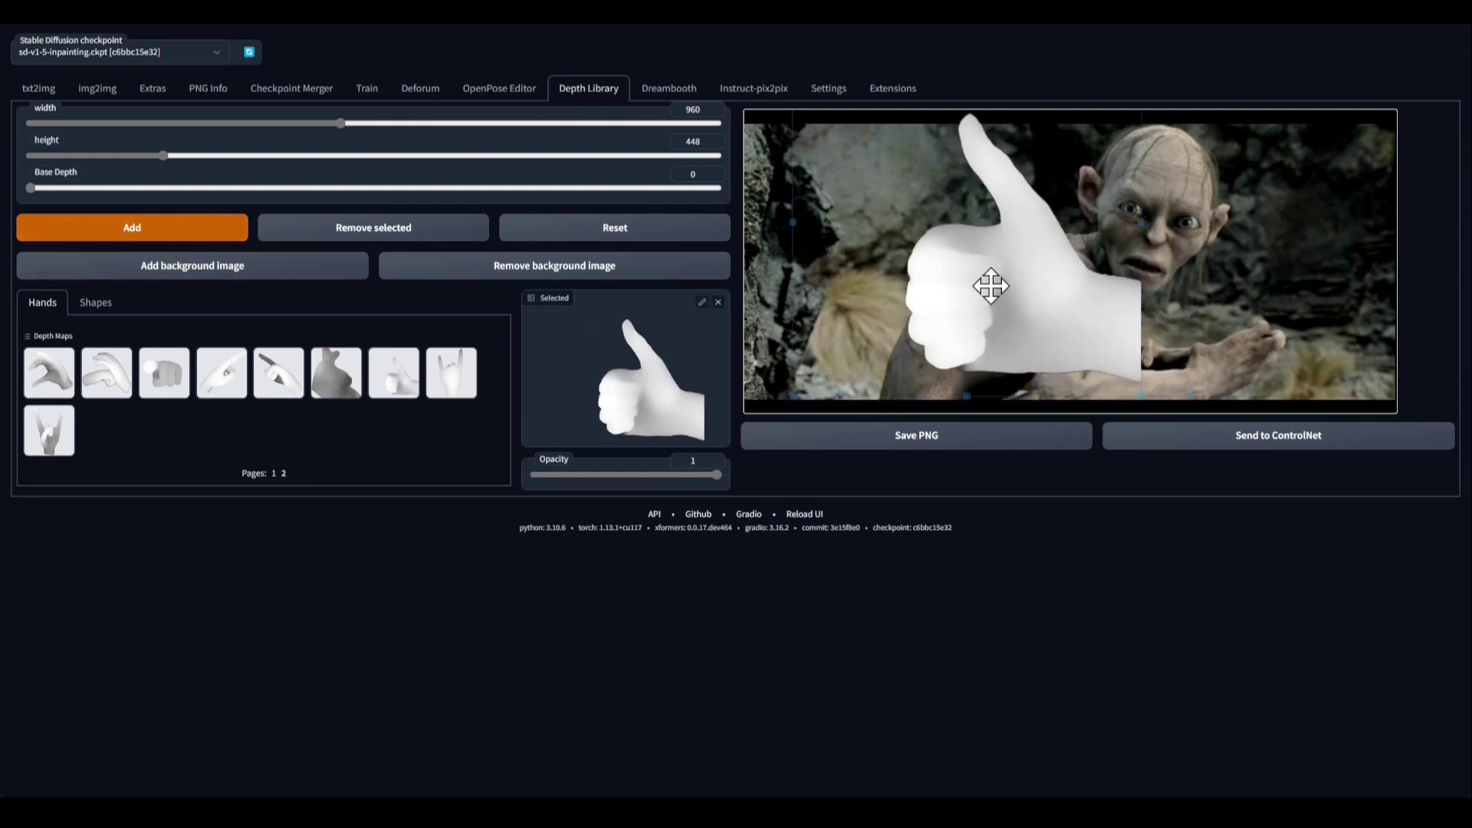
drag(894, 376, 804, 321)
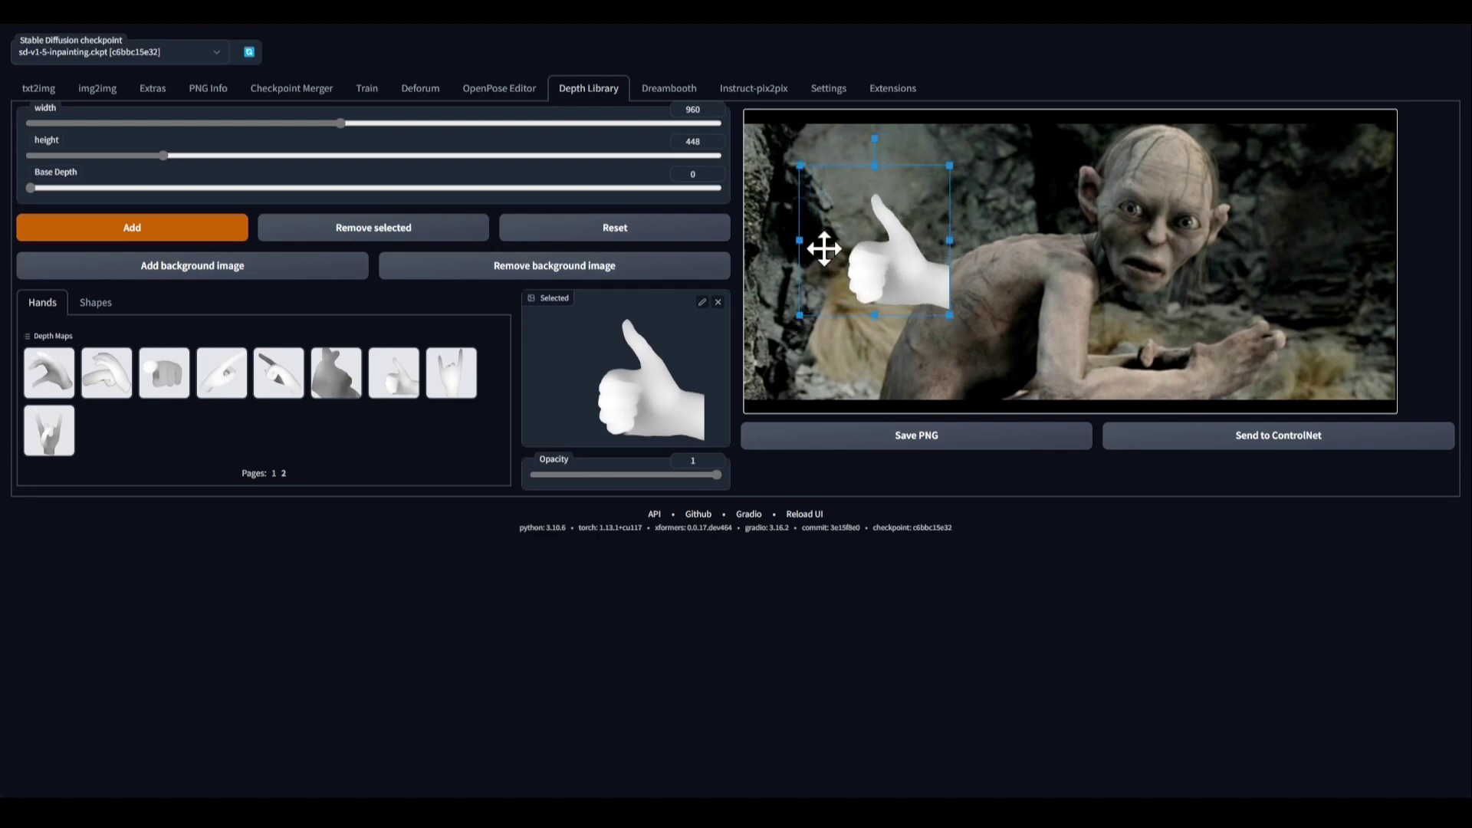
mouse_move(801, 239)
mouse_down()
mouse_move(976, 257)
mouse_move(825, 227)
mouse_move(806, 237)
mouse_up()
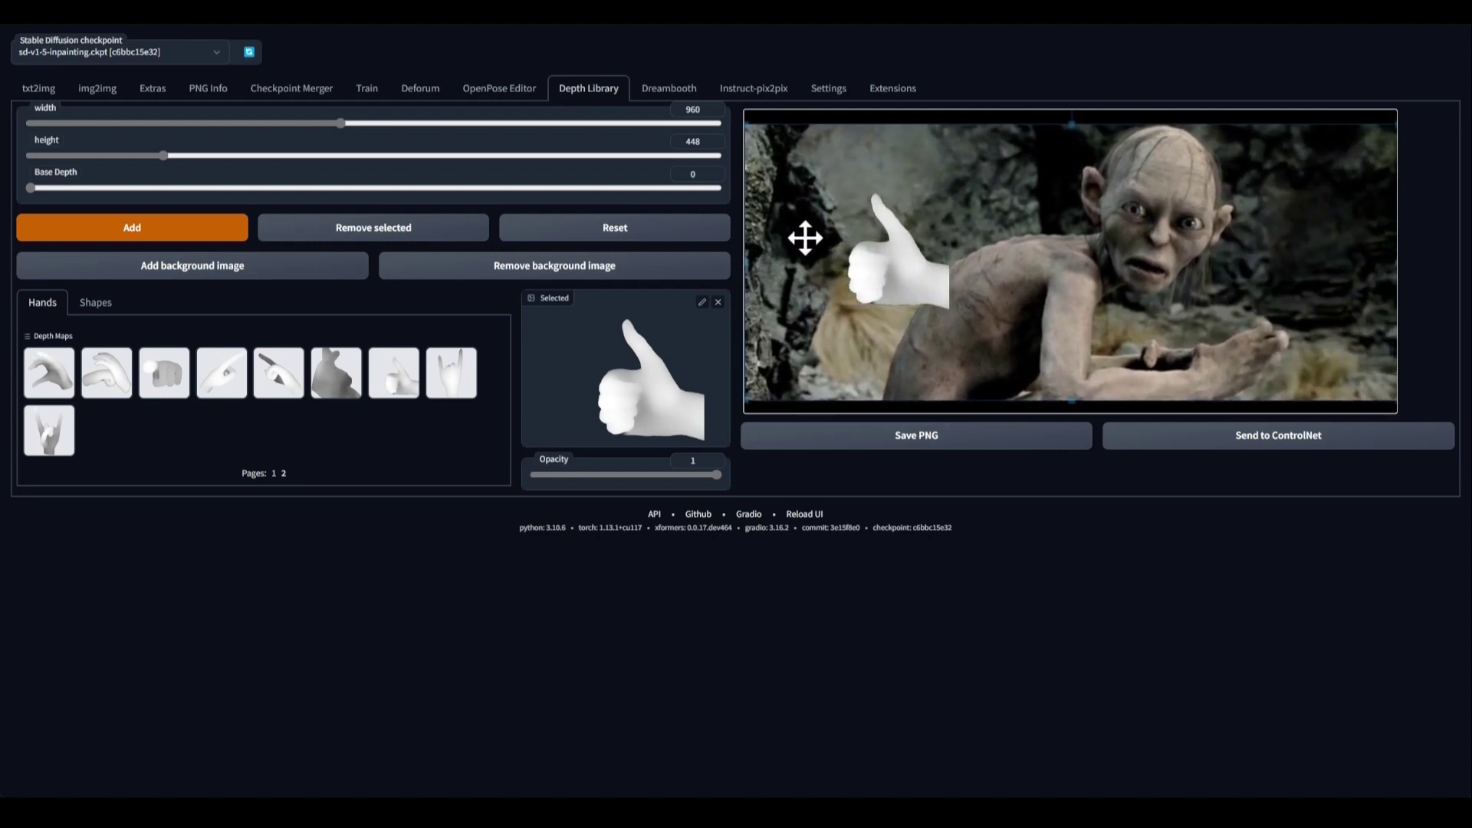
- Fit the thumbs-up hand, mirrored and slightly tilted, over Gollum's outstretched hand and remove the Gollum picture behind it
click(911, 288)
drag(905, 253, 1258, 365)
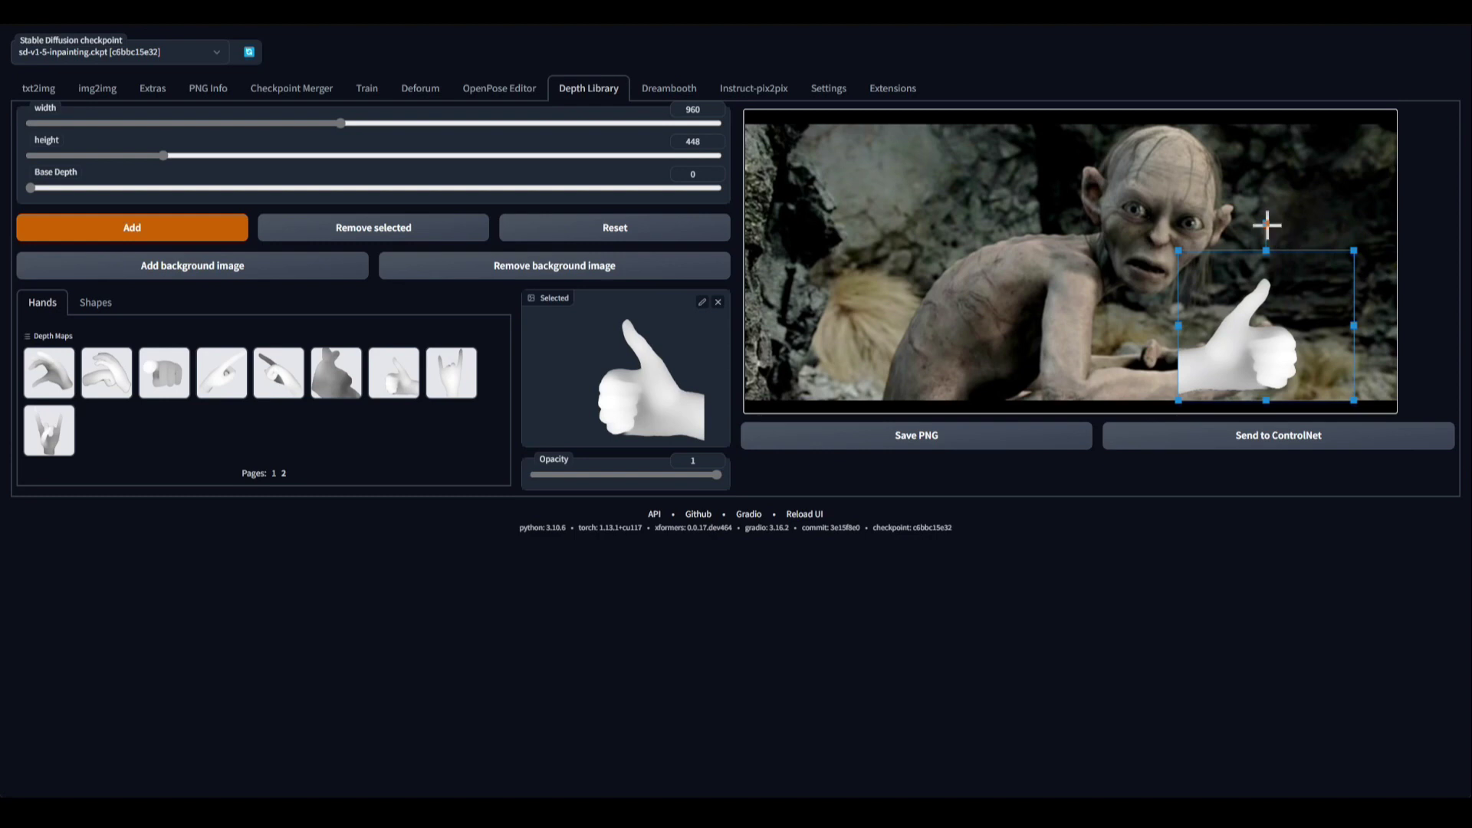
drag(1267, 224, 1252, 227)
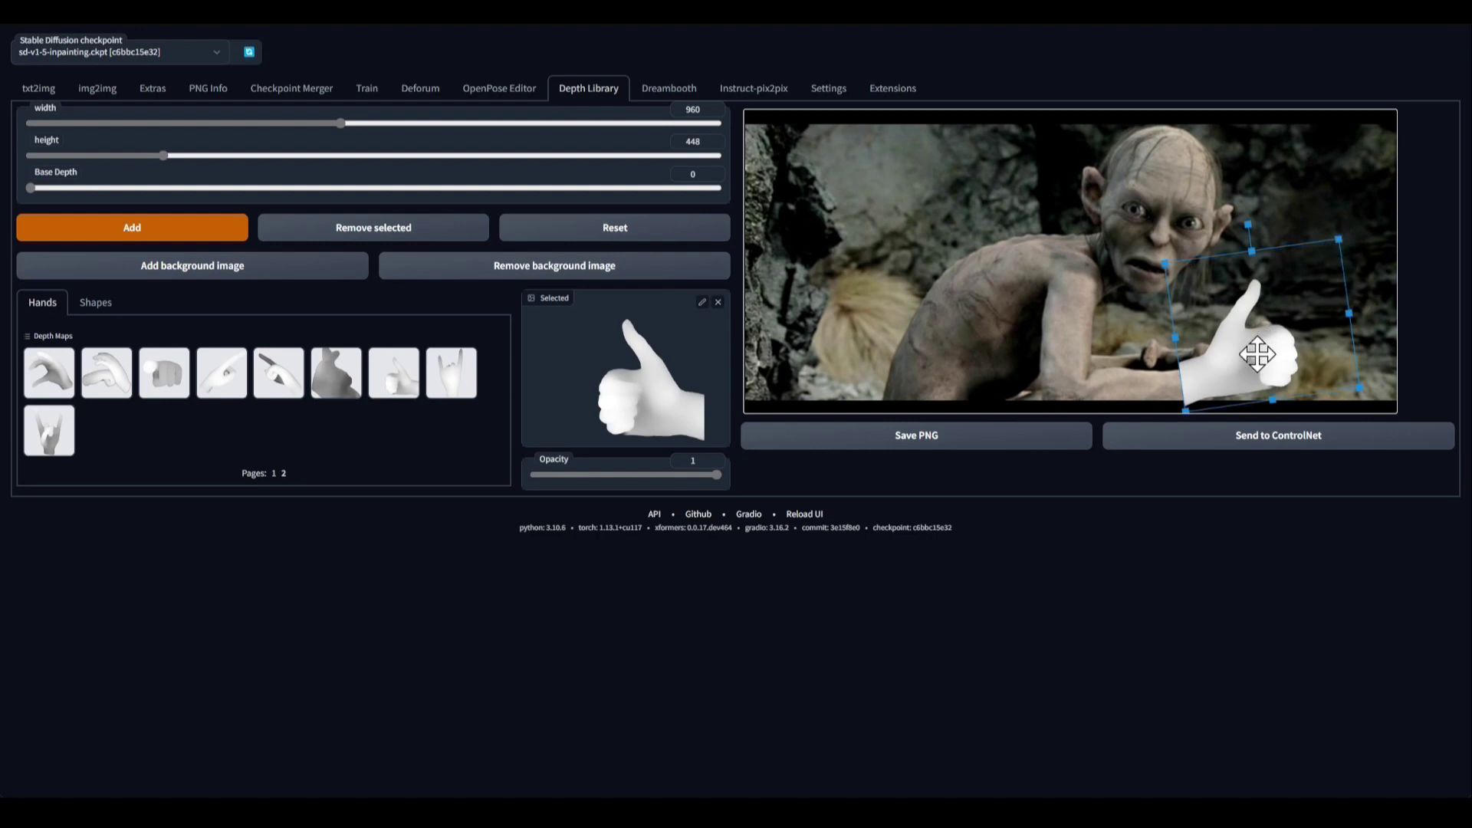
drag(1249, 371, 1237, 365)
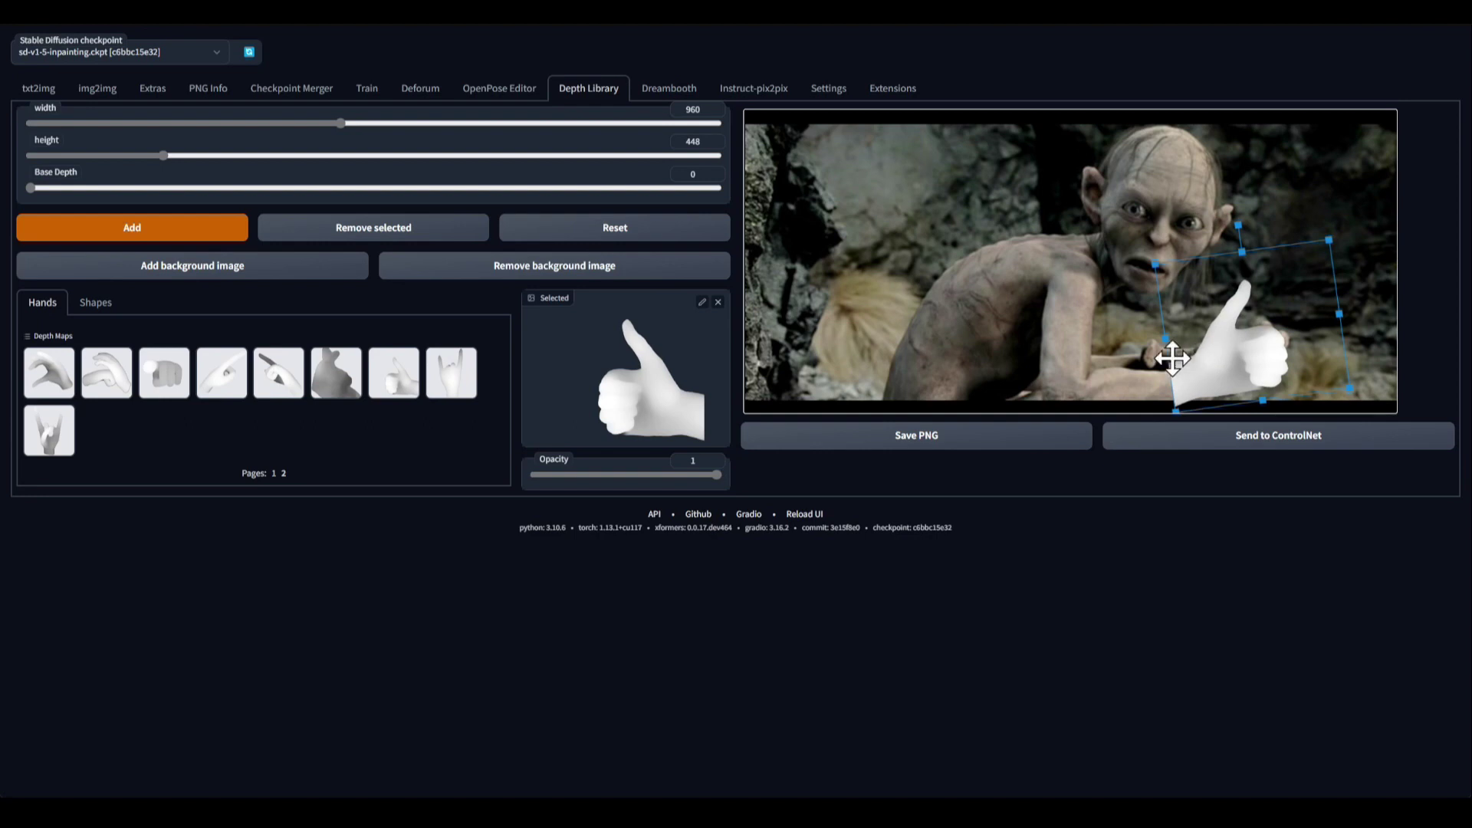
click(894, 256)
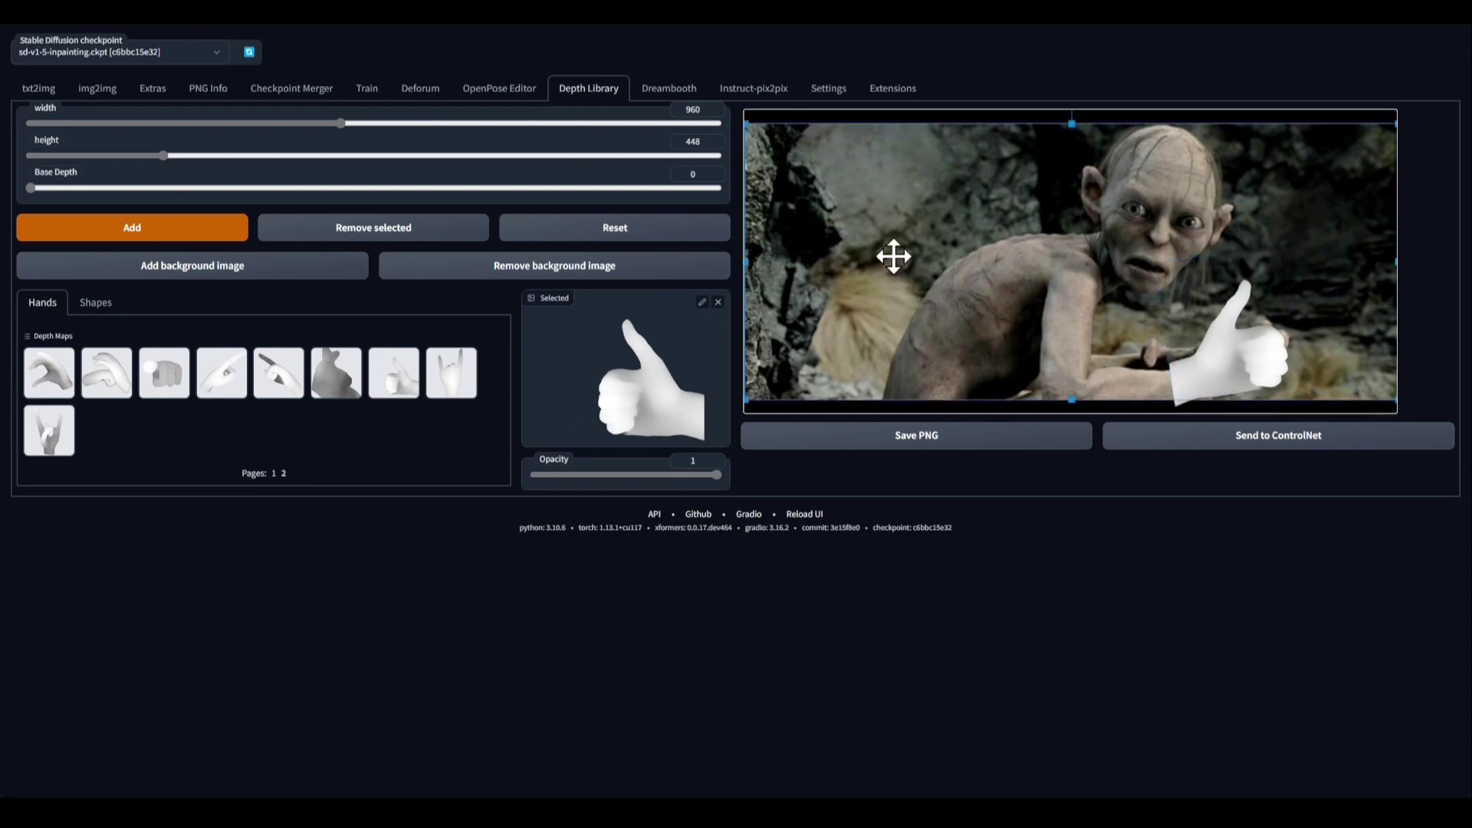
click(454, 238)
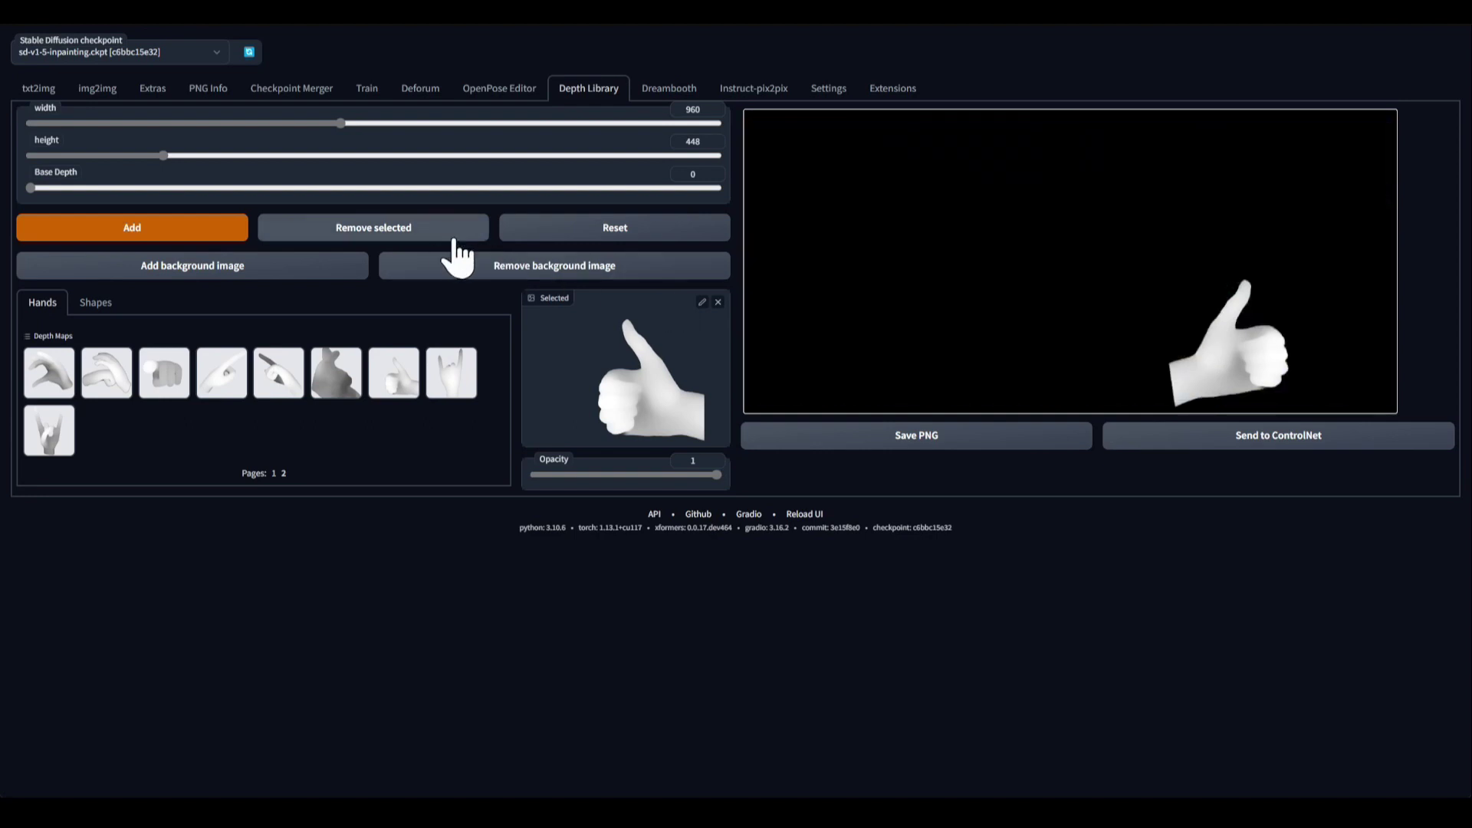
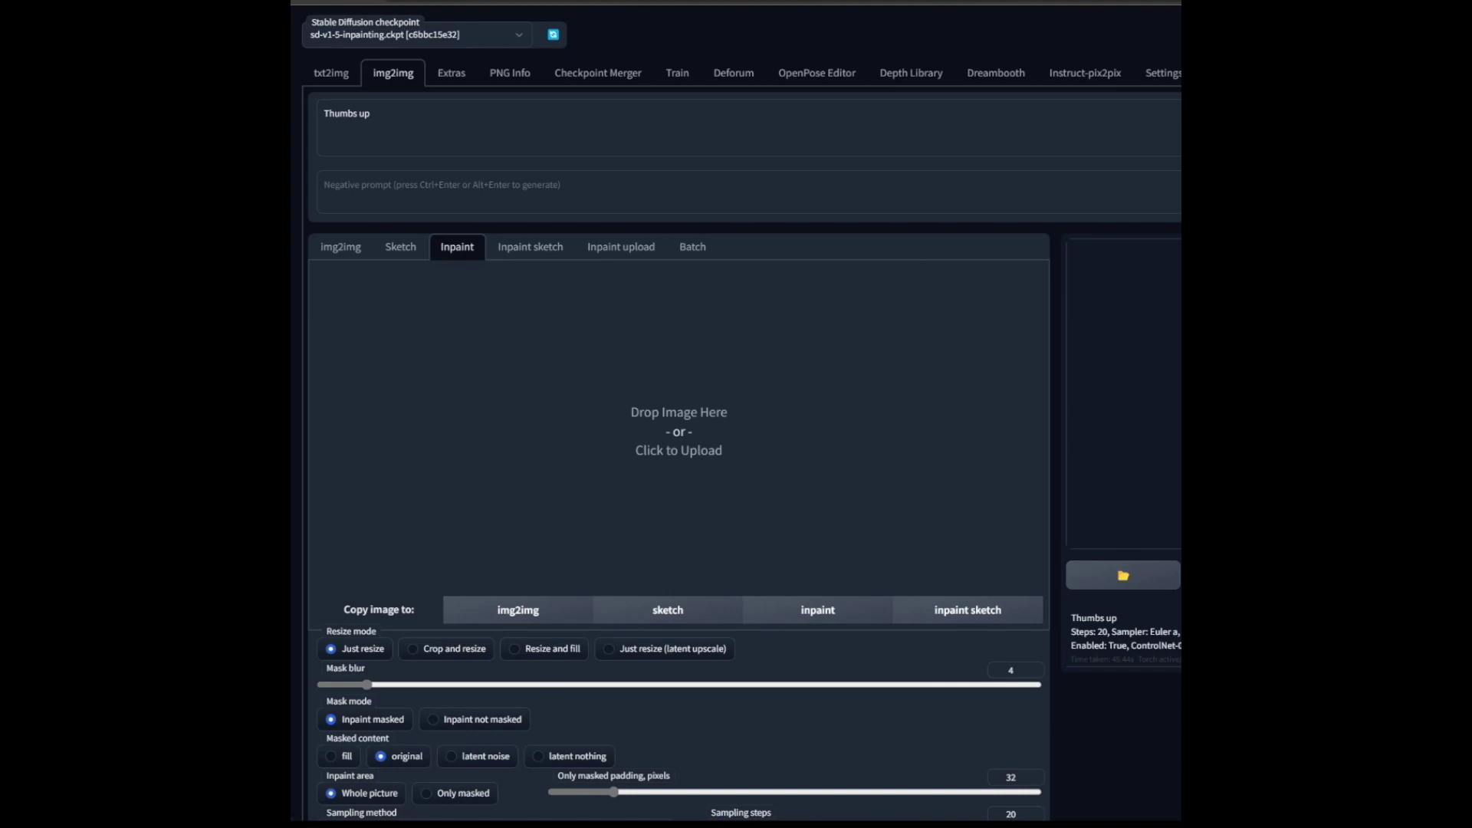
- Load the Gollum picture into img2img's Inpaint and mask his outstretched hand in a thumbs-up shape with a larger brush
drag(1173, 430, 901, 435)
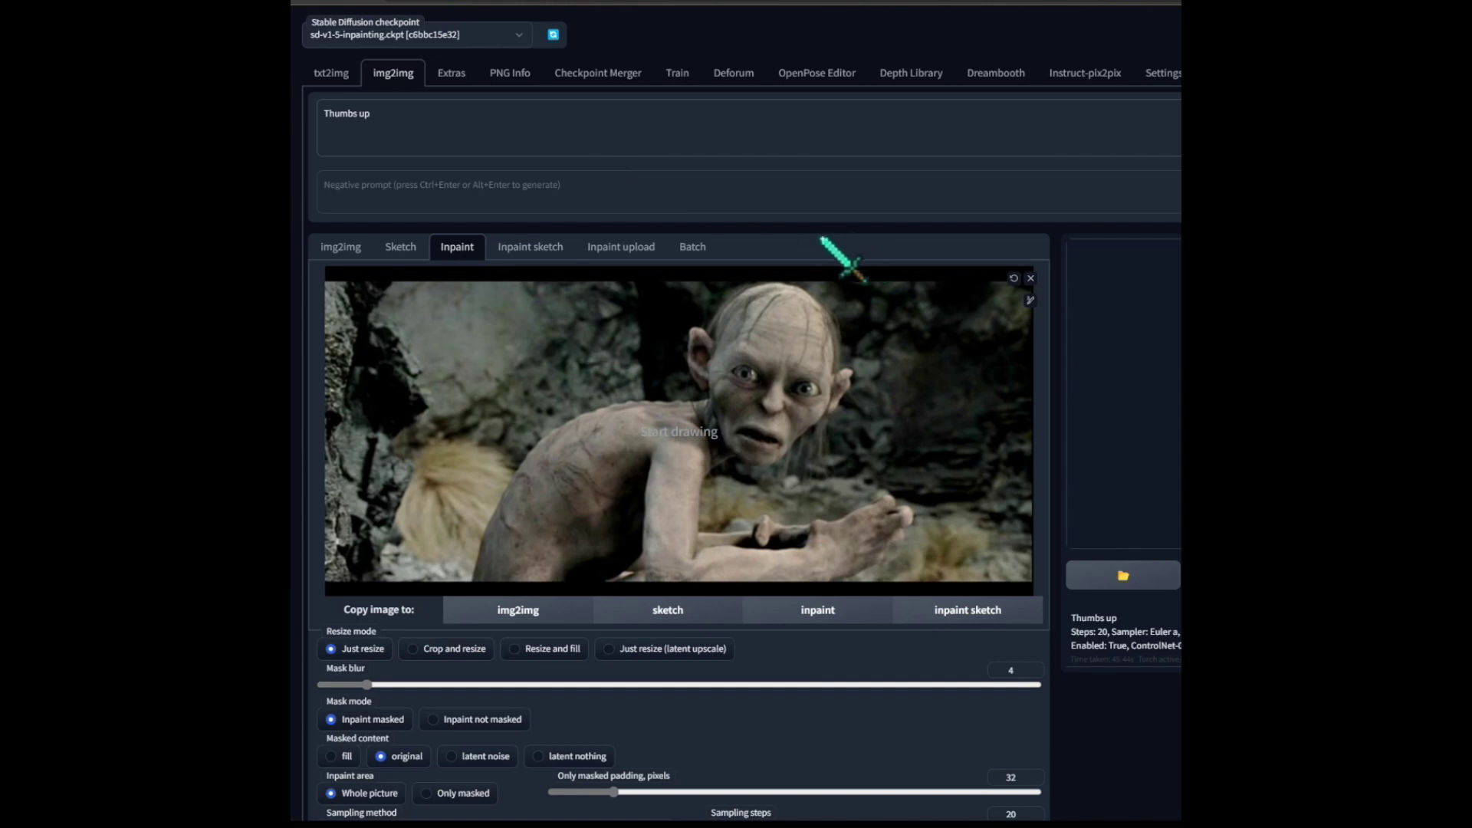
click(1030, 300)
drag(964, 308, 986, 308)
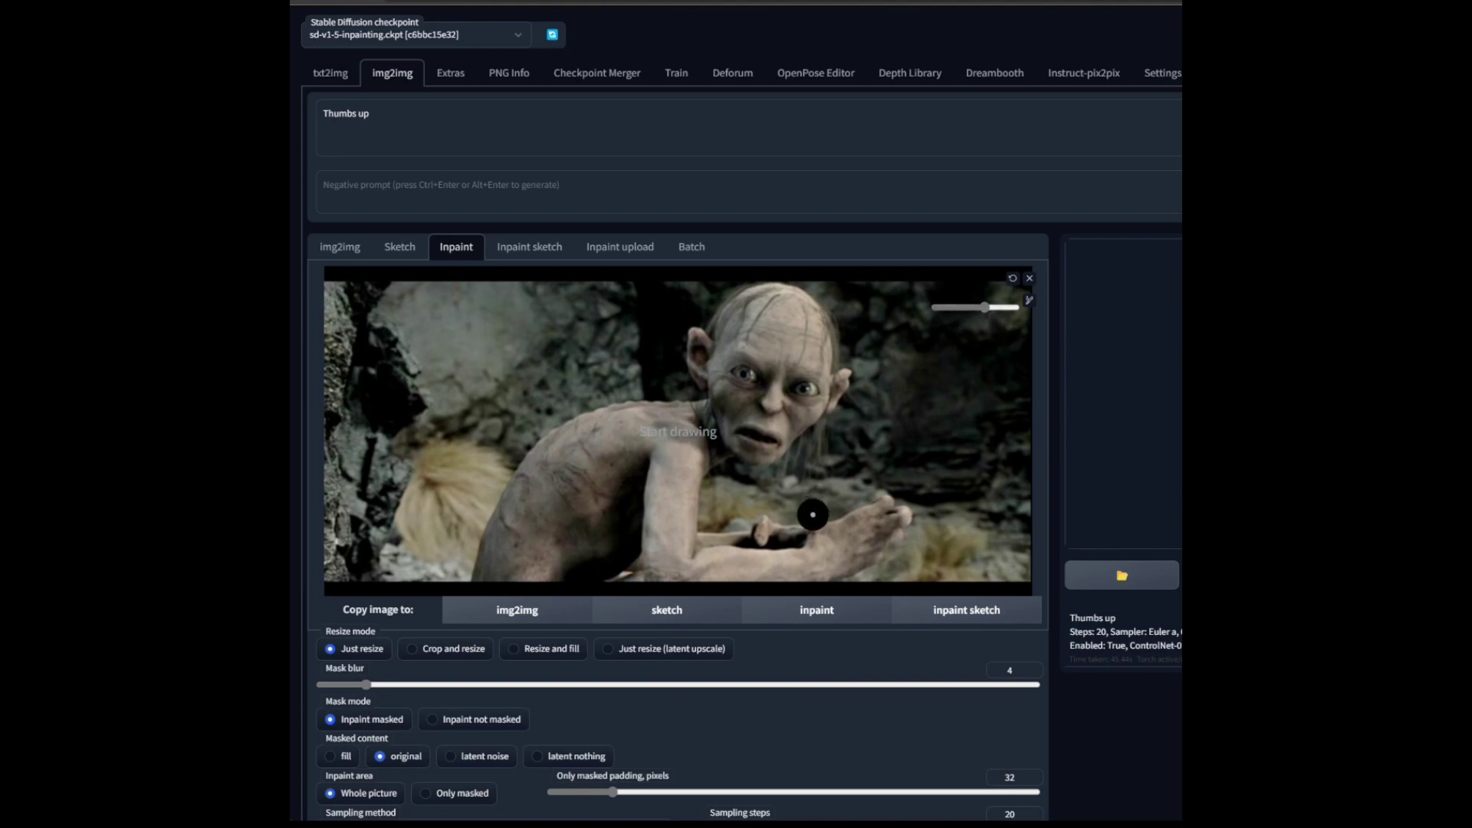
drag(826, 514, 822, 499)
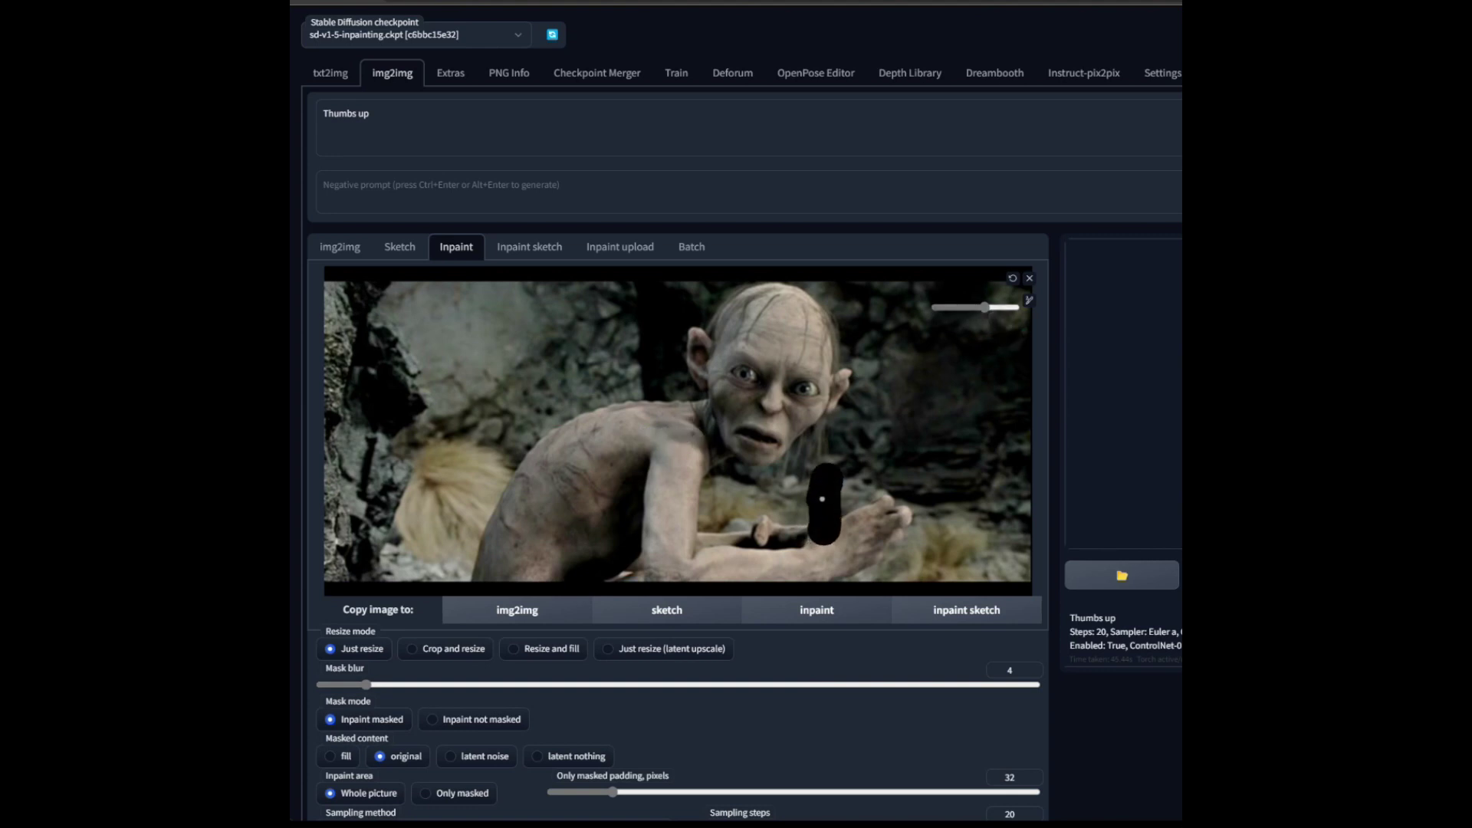
drag(829, 563, 886, 555)
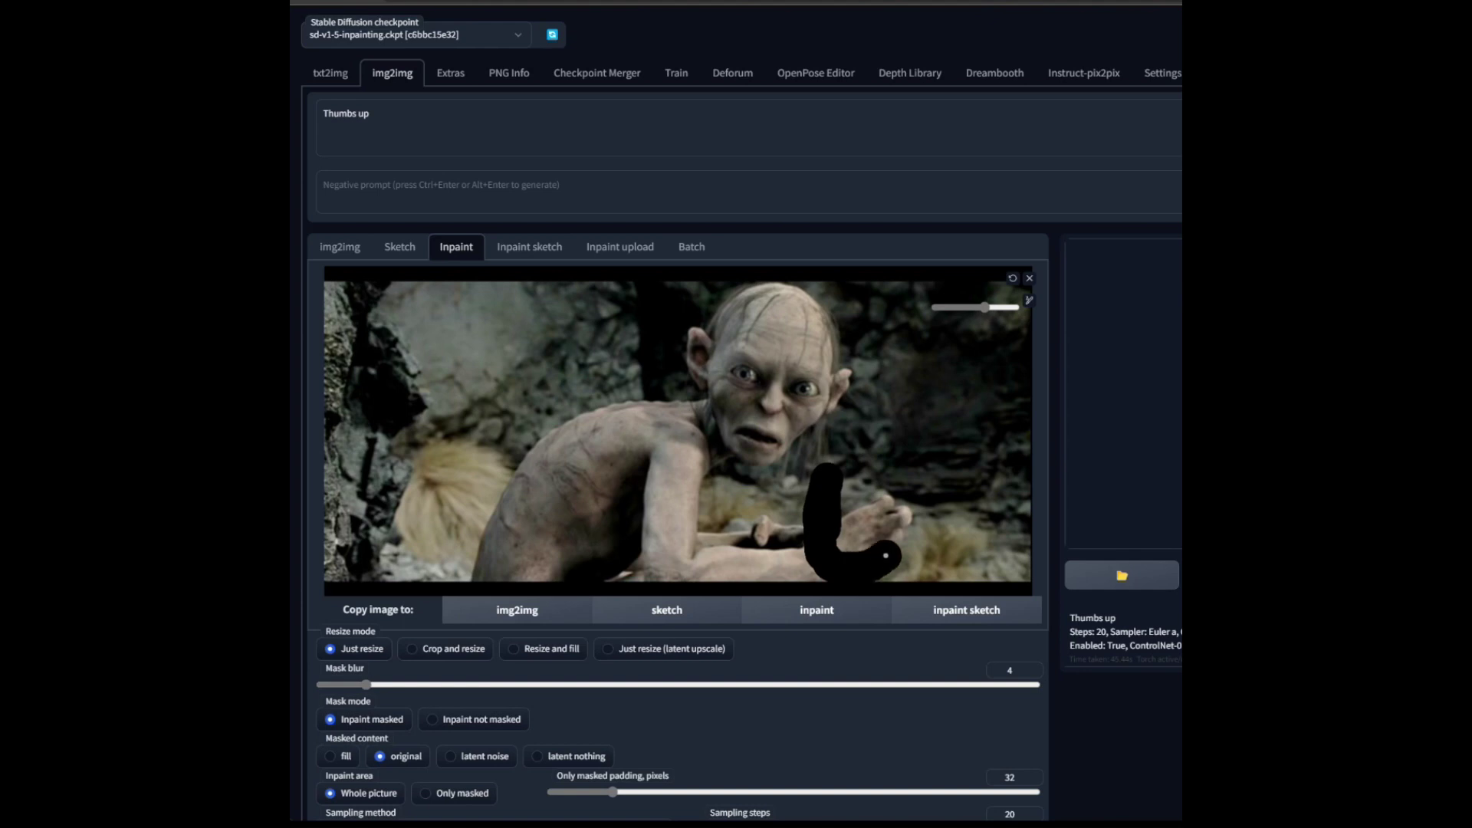
drag(870, 500, 847, 529)
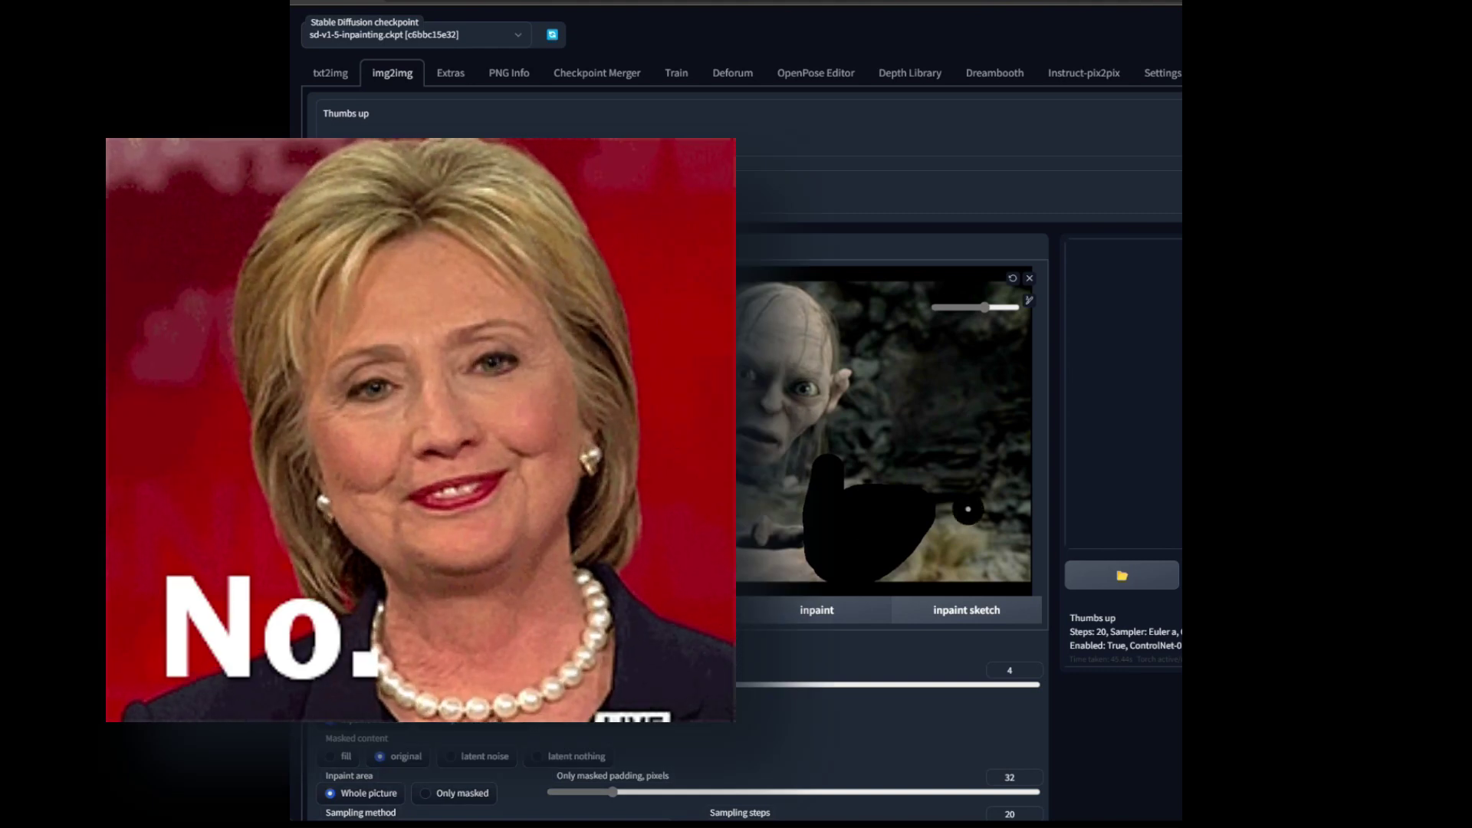
- Replace the image in ControlNet's Control Model - 0 with the positioned thumbs-up depth map and check its preprocessor and model settings
scroll(763, 503, down, 3)
scroll(763, 507, down, 3)
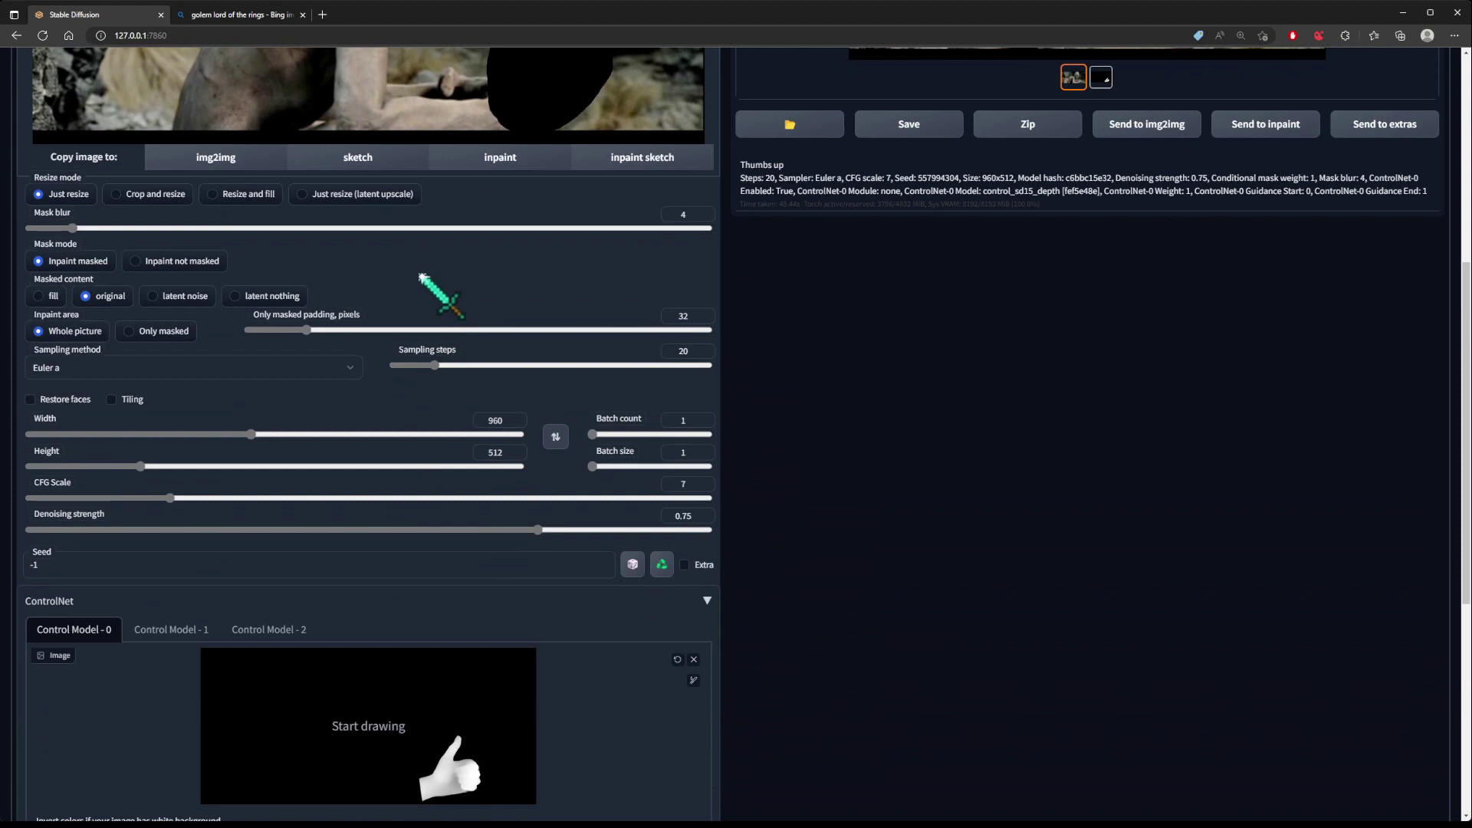
scroll(422, 278, down, 3)
click(694, 427)
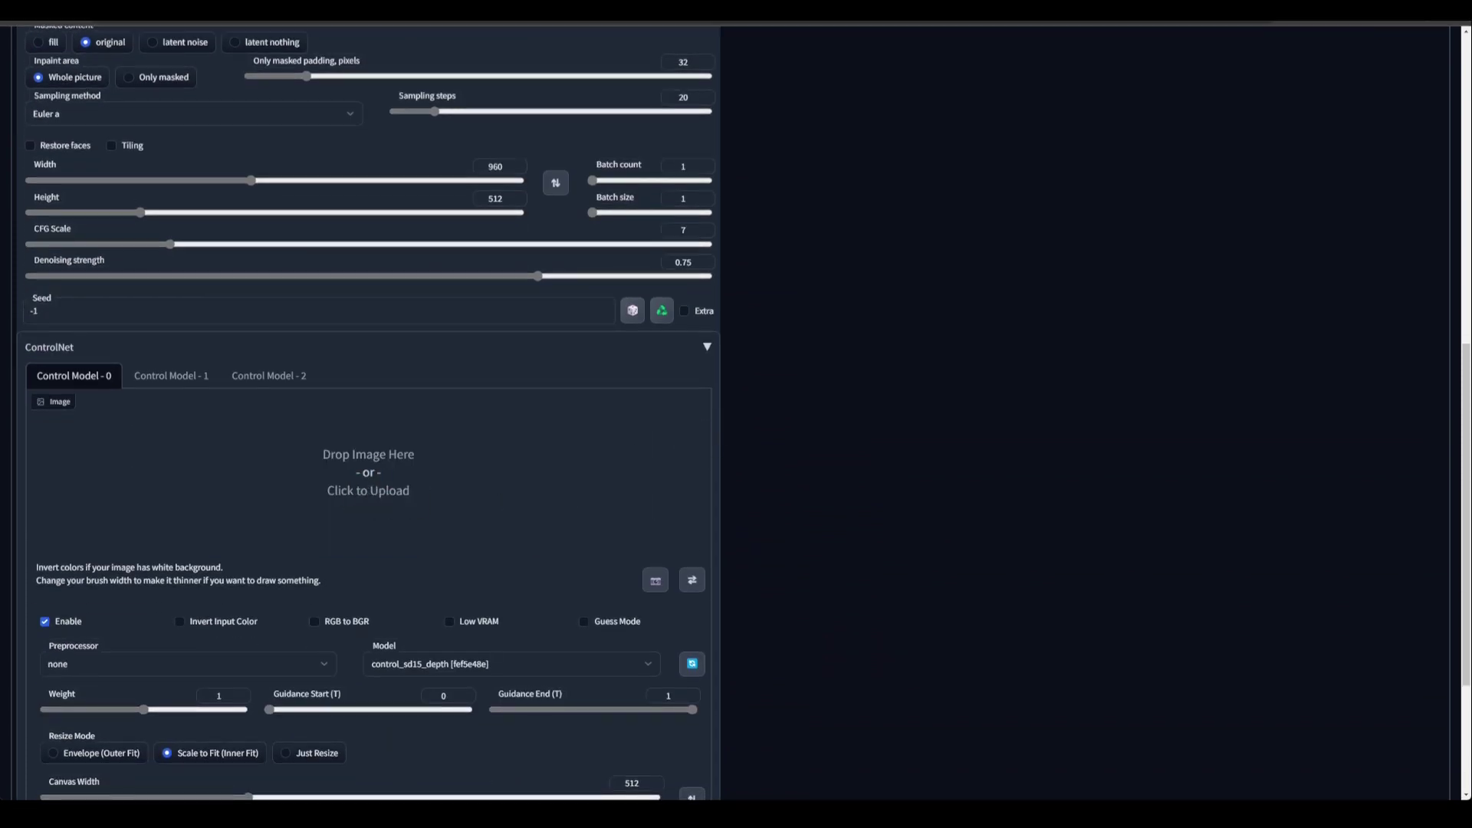
drag(363, 181, 372, 371)
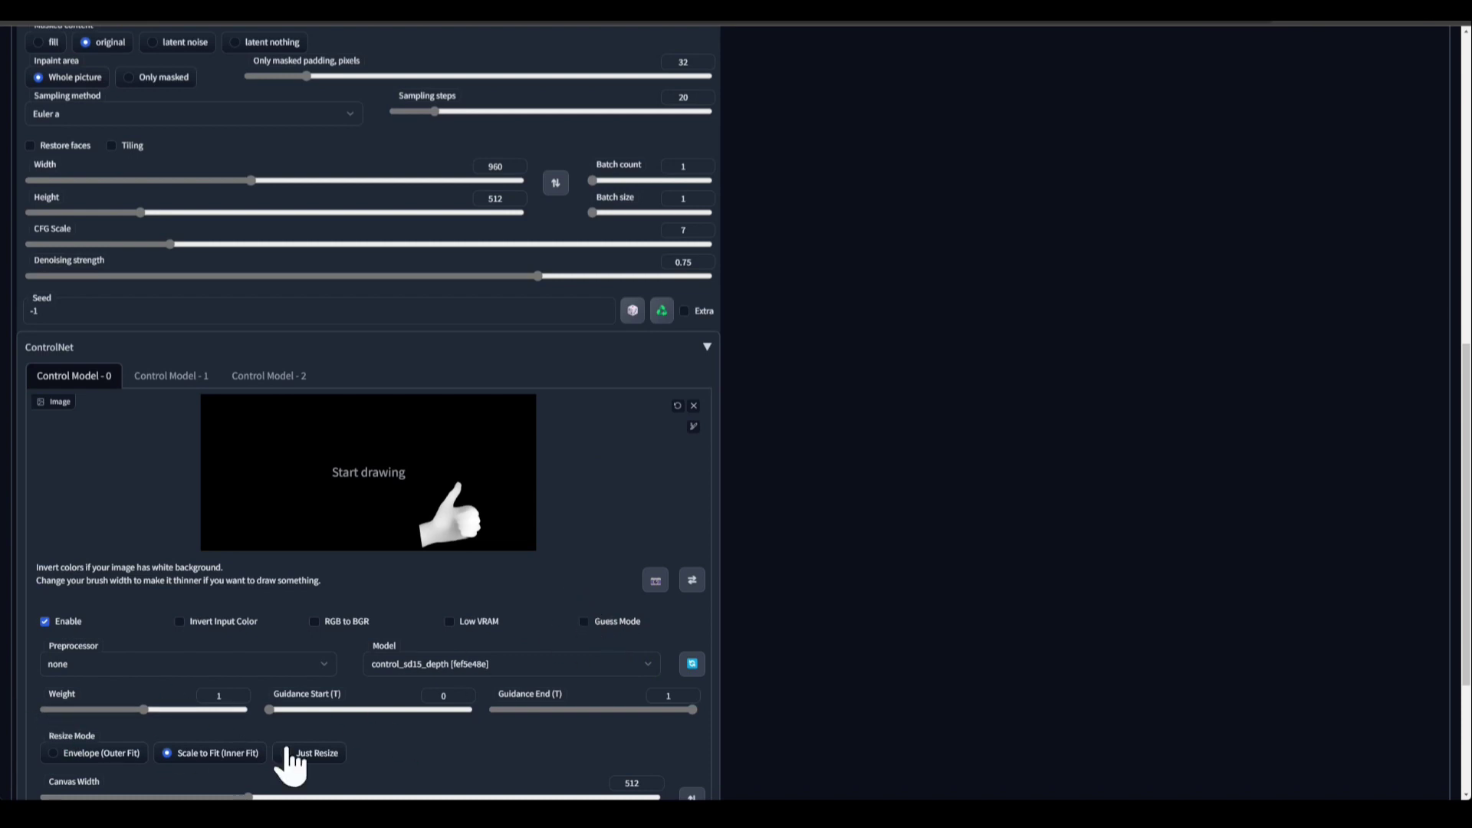
scroll(130, 678, down, 2)
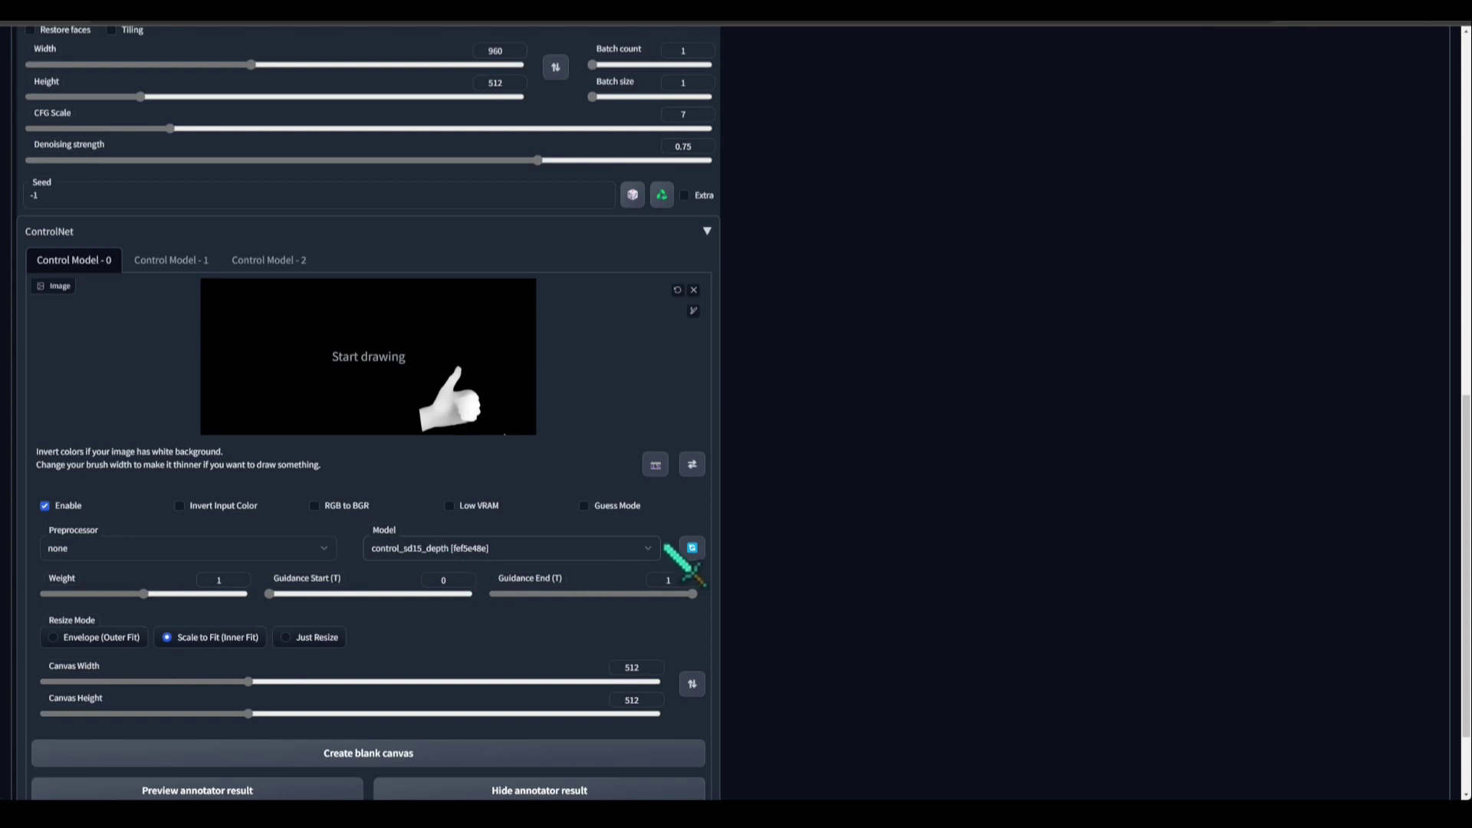
scroll(701, 648, down, 2)
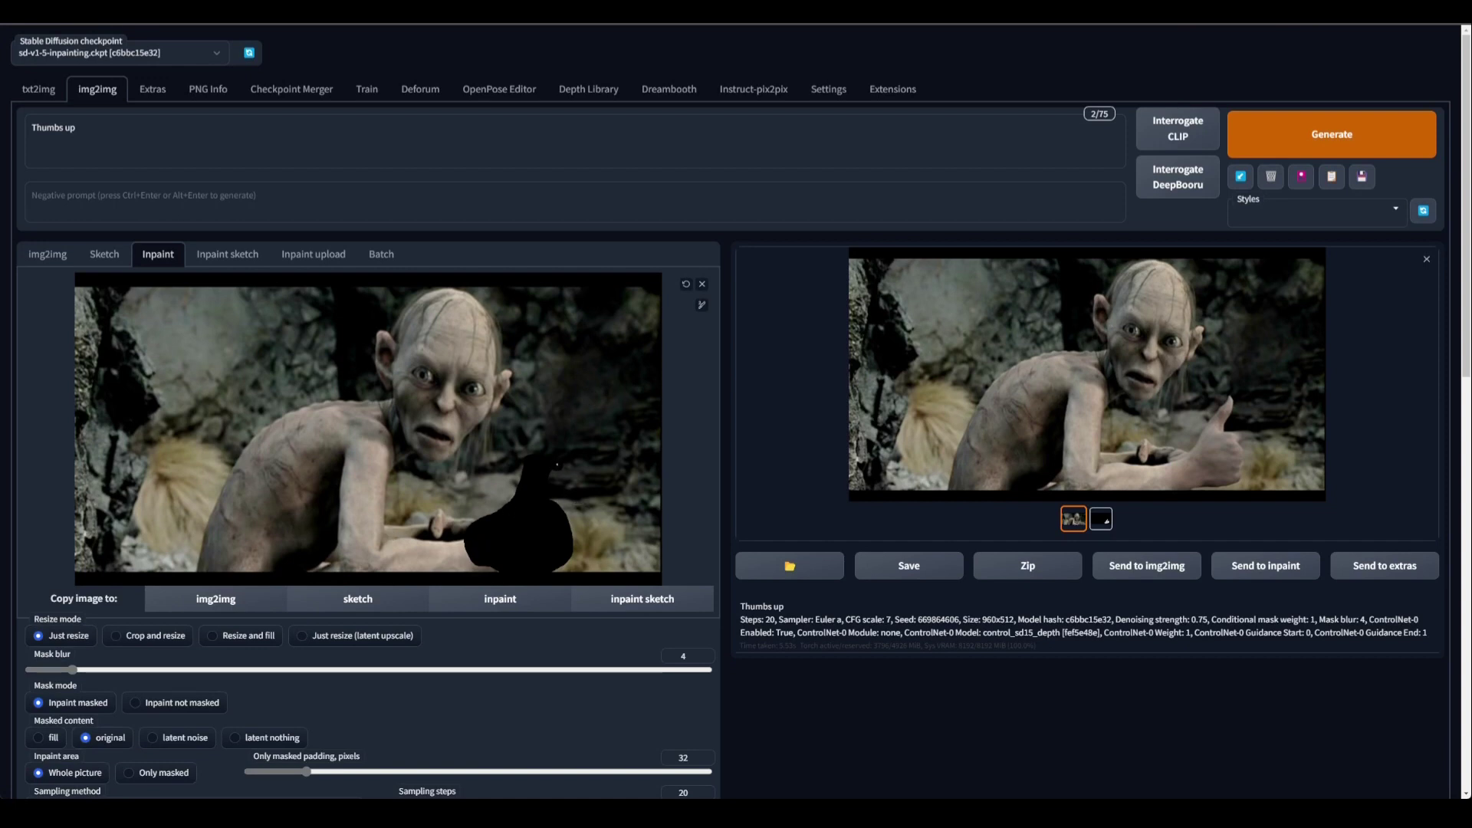
- Enlarge the inpainted Gollum picture to inspect the new thumbs-up hand, and close the enlarged view
click(1151, 414)
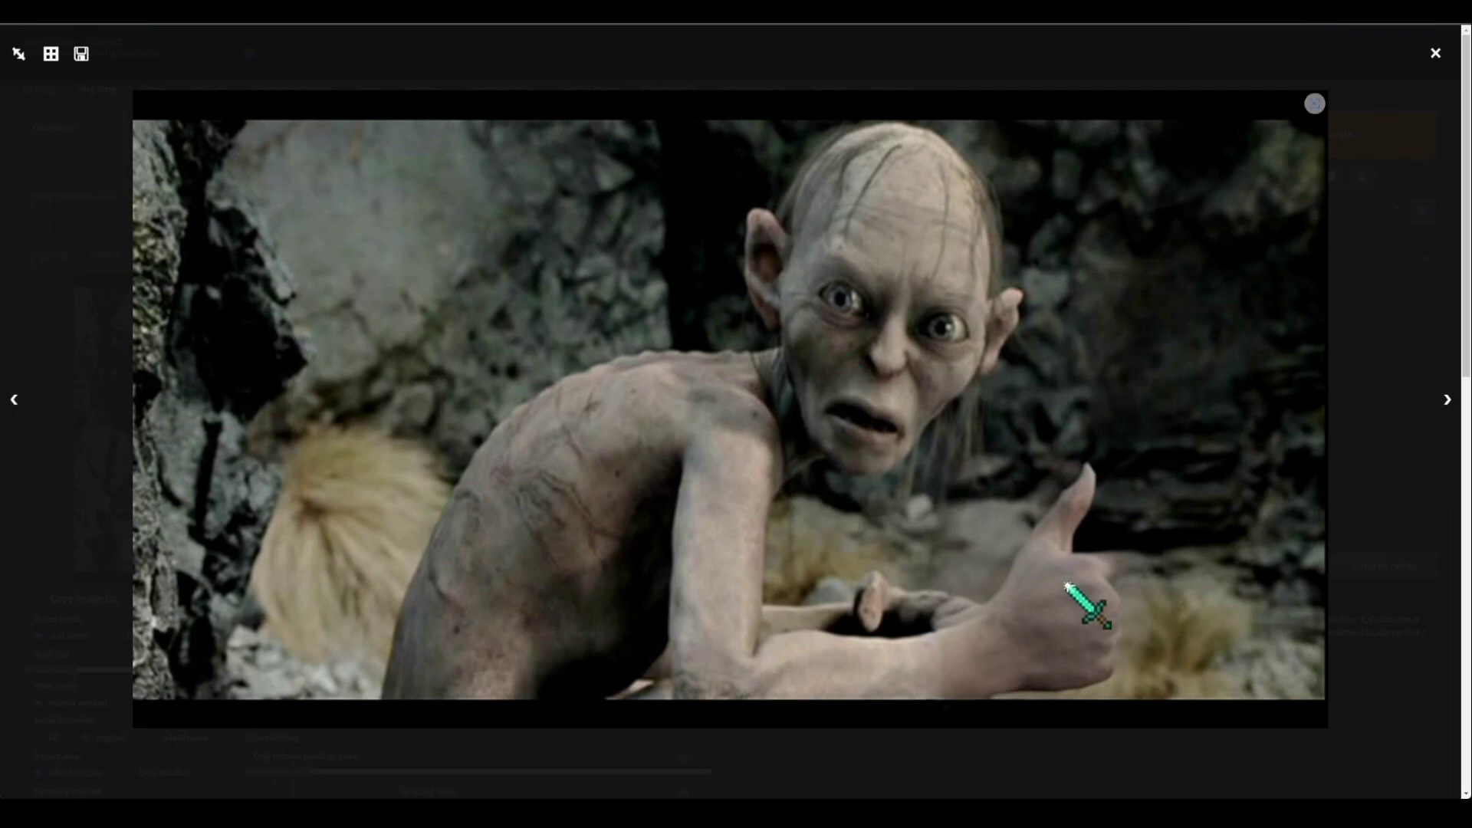
click(279, 608)
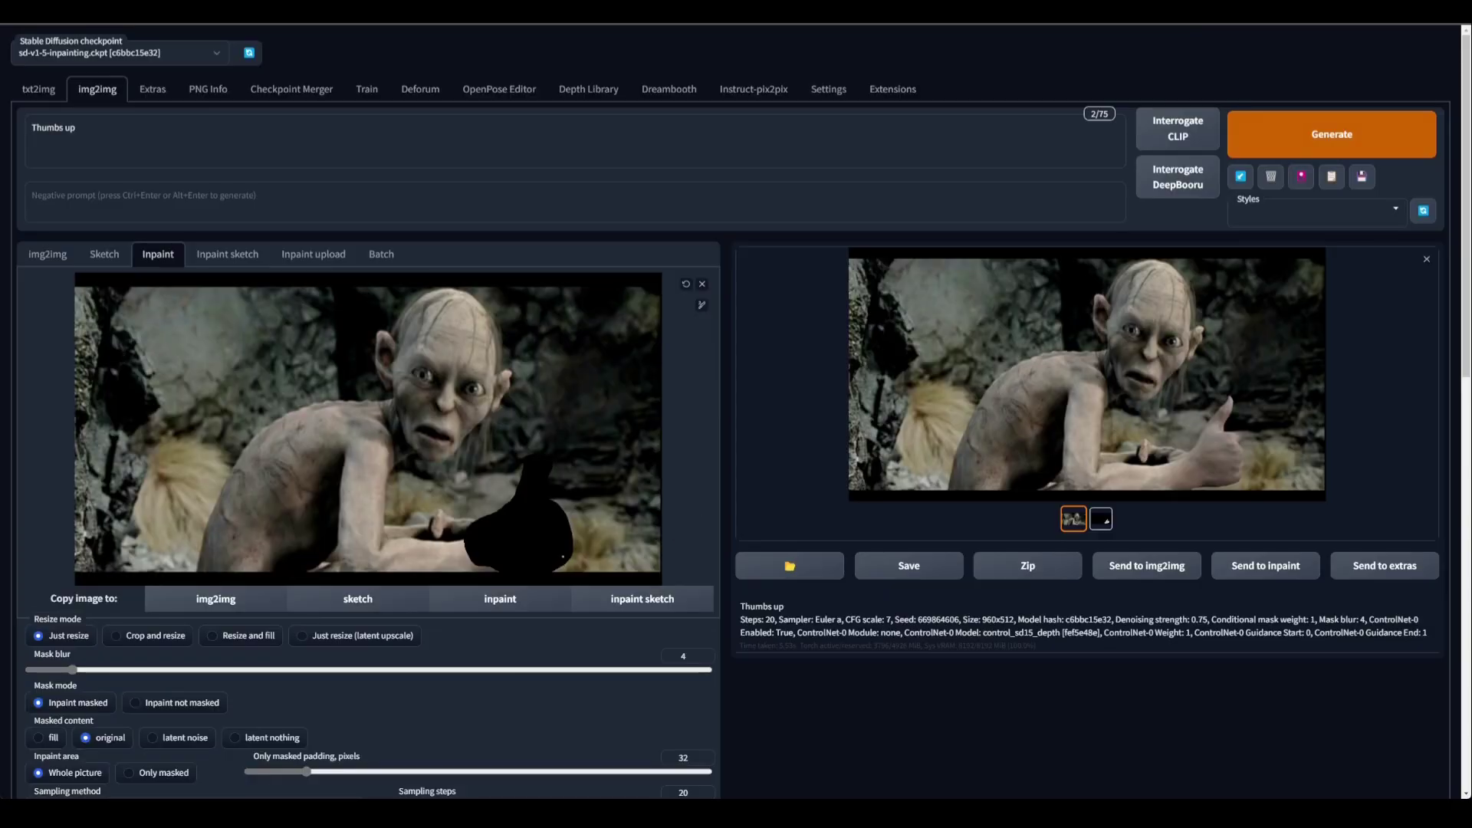
scroll(422, 513, down, 2)
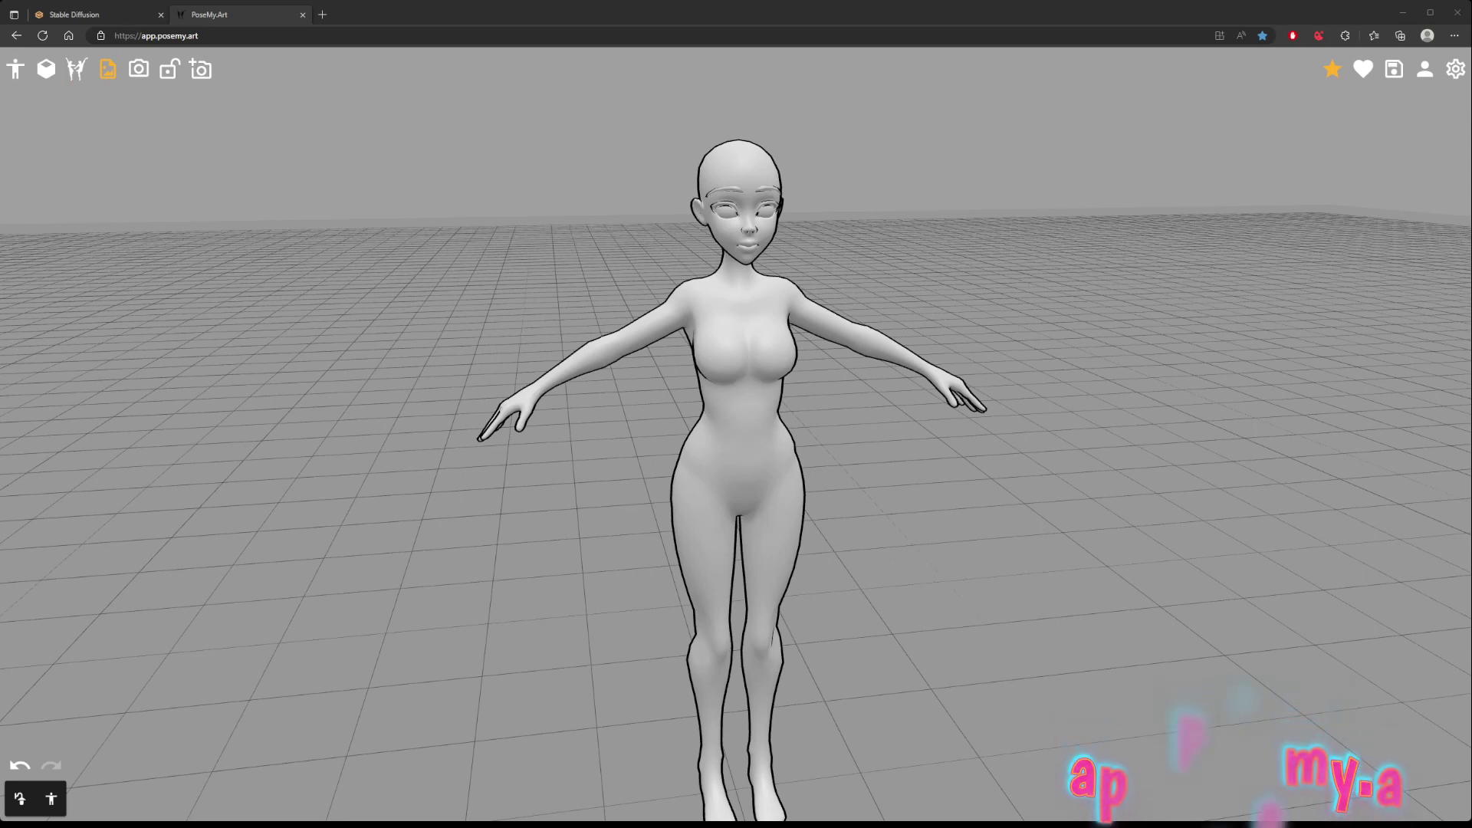
- Select the female figure and rotate its right forearm at the elbow joint
click(763, 469)
click(610, 345)
drag(610, 345, 660, 322)
drag(625, 374, 526, 306)
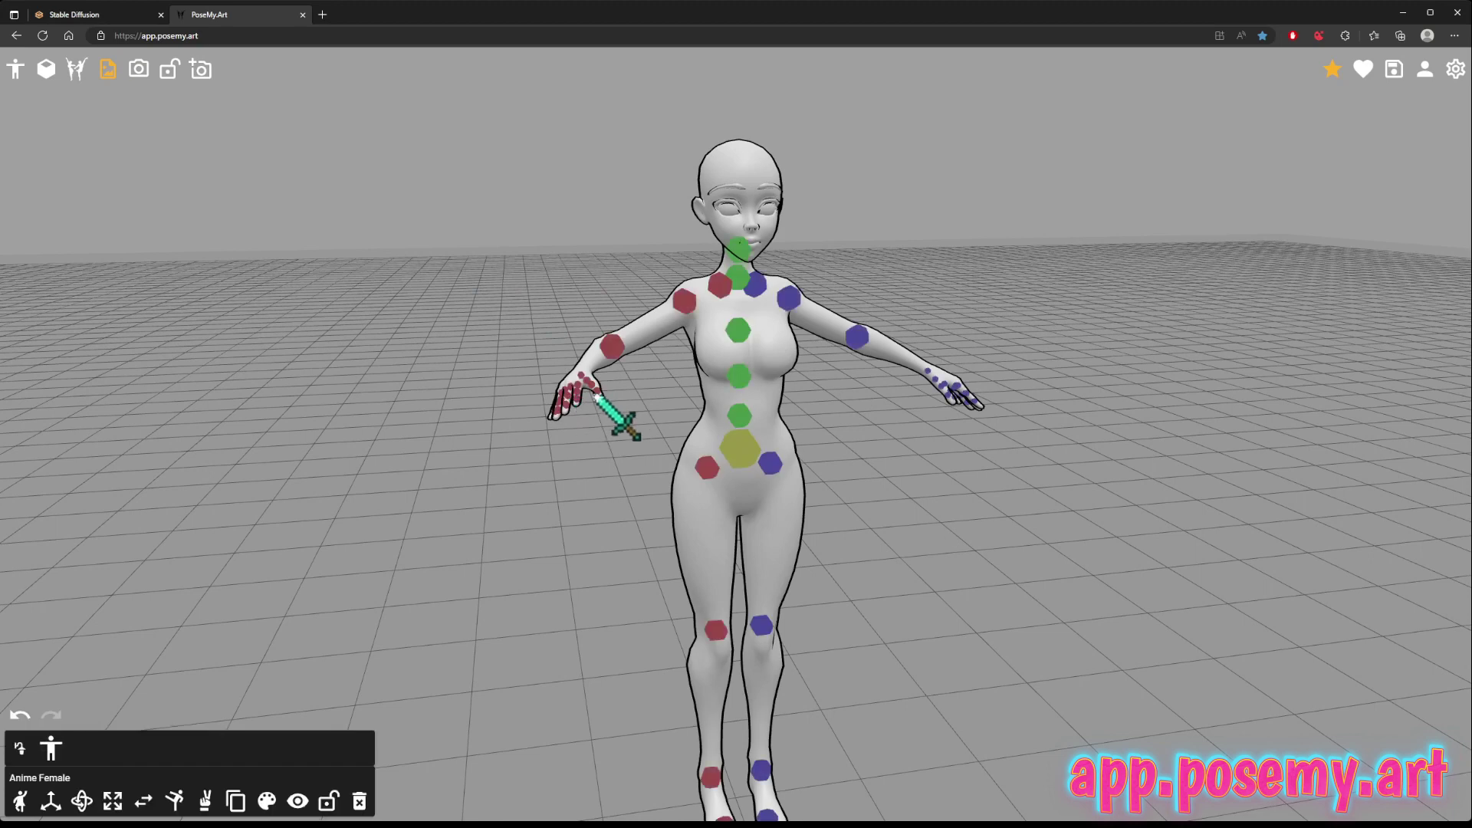
- Rotate the figure's right hand at the wrist joint
click(602, 390)
drag(608, 411, 552, 516)
mouse_move(464, 436)
mouse_down()
mouse_move(473, 421)
mouse_move(453, 457)
mouse_up()
drag(500, 531, 440, 483)
- Apply the Banana Phone hand pose to the figure's right hand
click(207, 802)
scroll(257, 714, down, 5)
scroll(290, 747, down, 4)
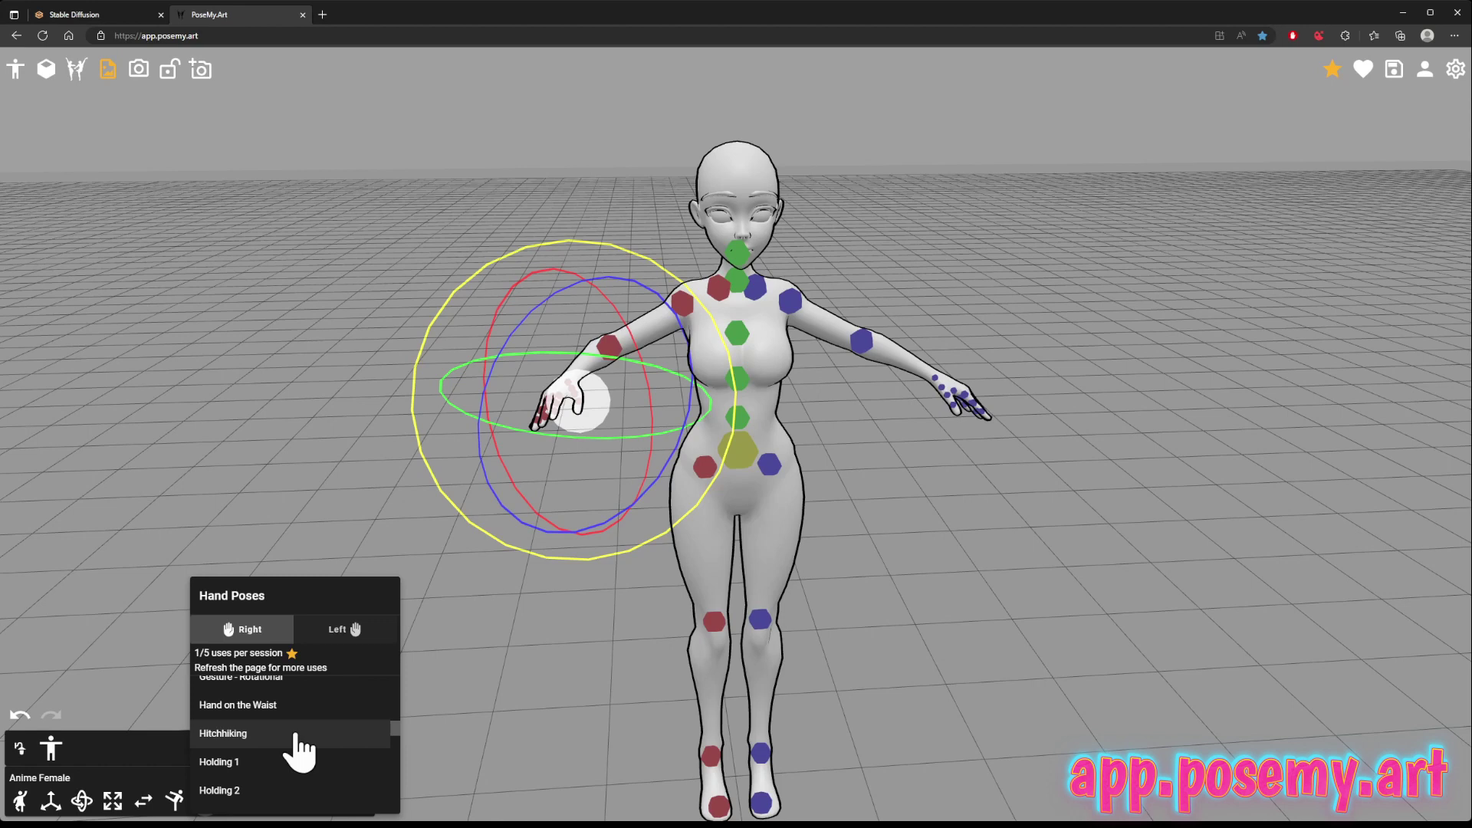
scroll(299, 748, up, 8)
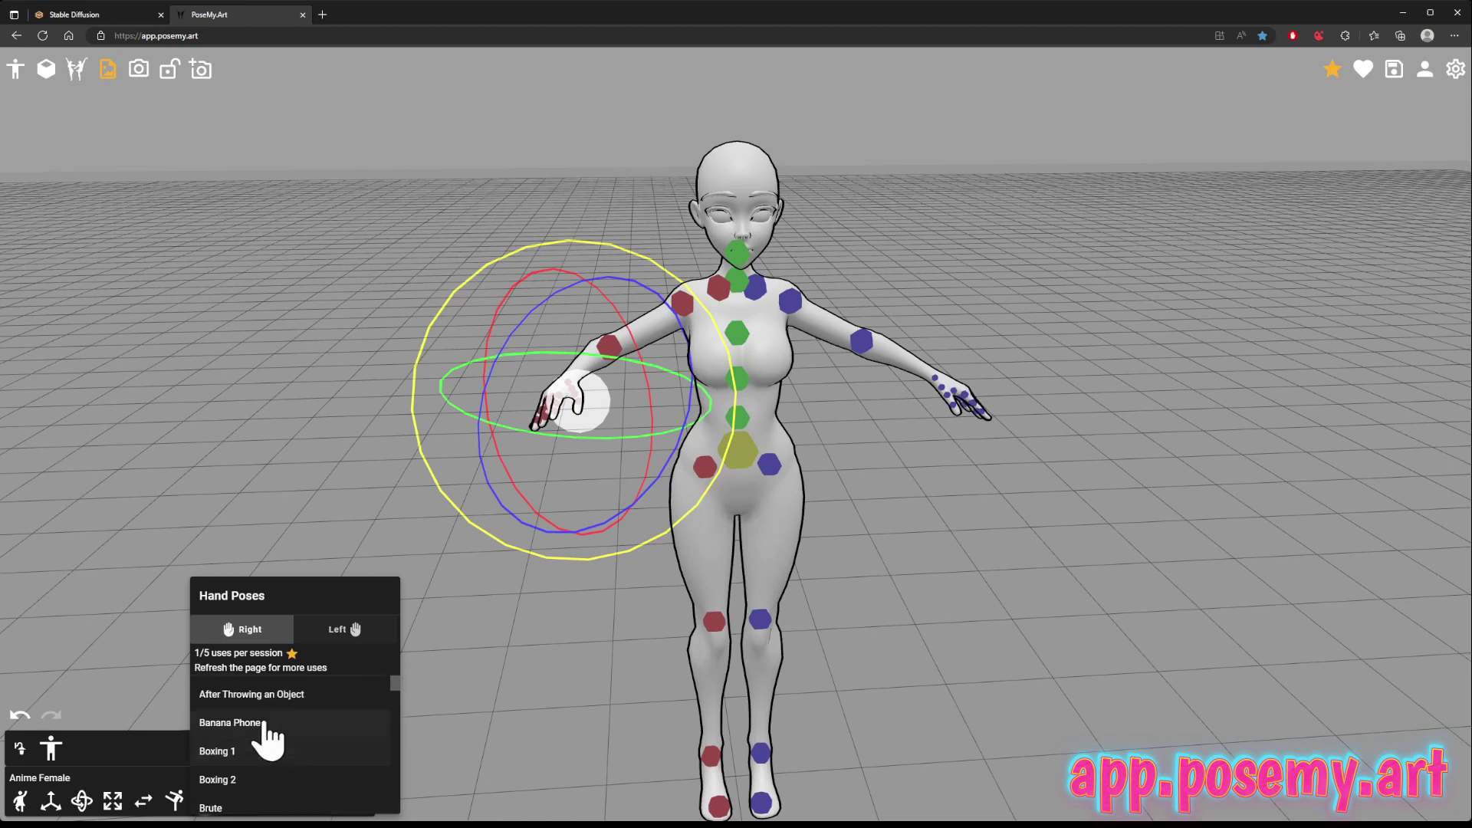
click(263, 722)
- Raise the figure's right forearm by rotating it at the elbow and adjust its angle
click(610, 347)
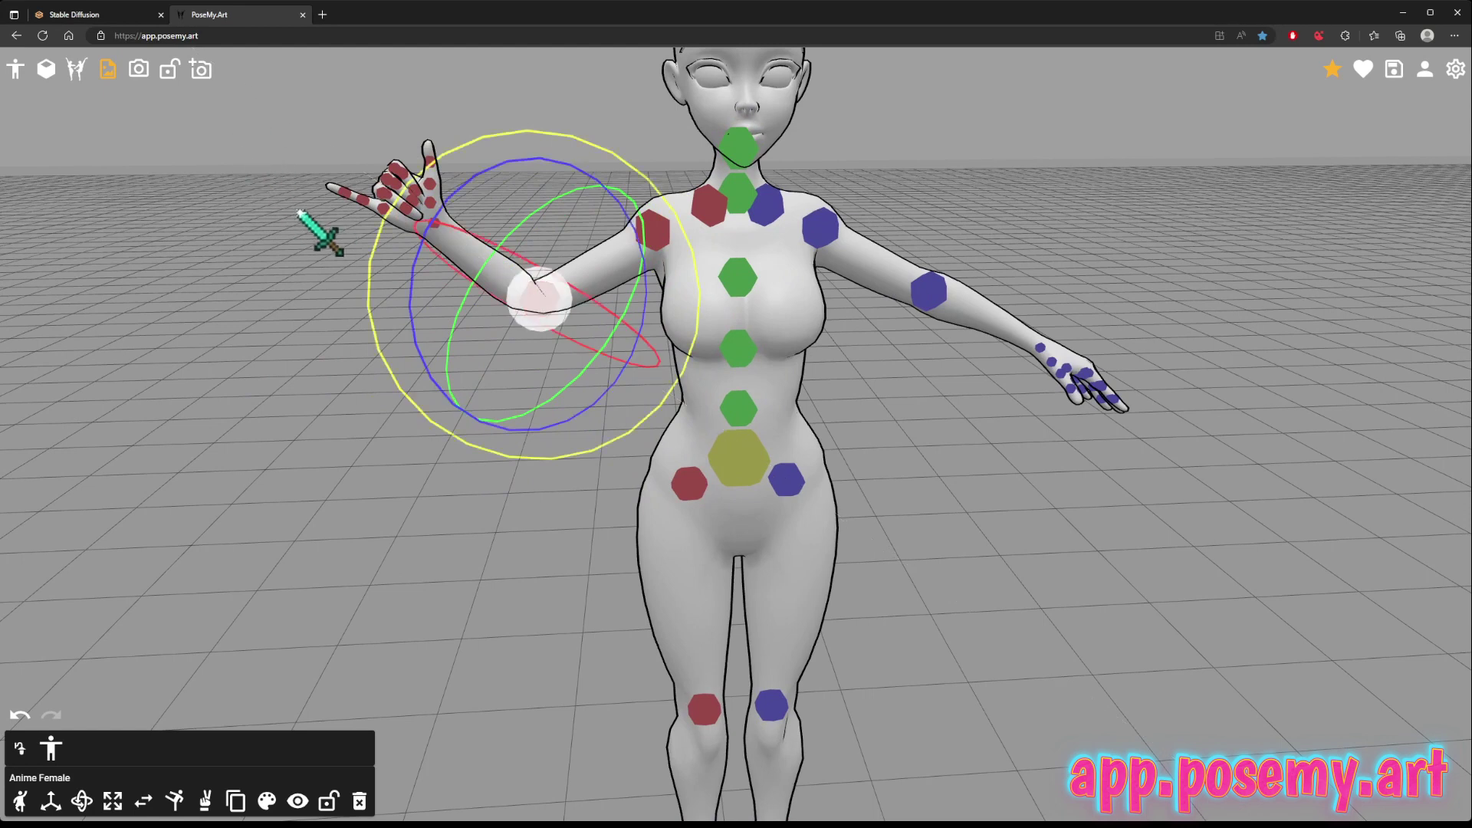
click(299, 212)
drag(368, 99, 444, 213)
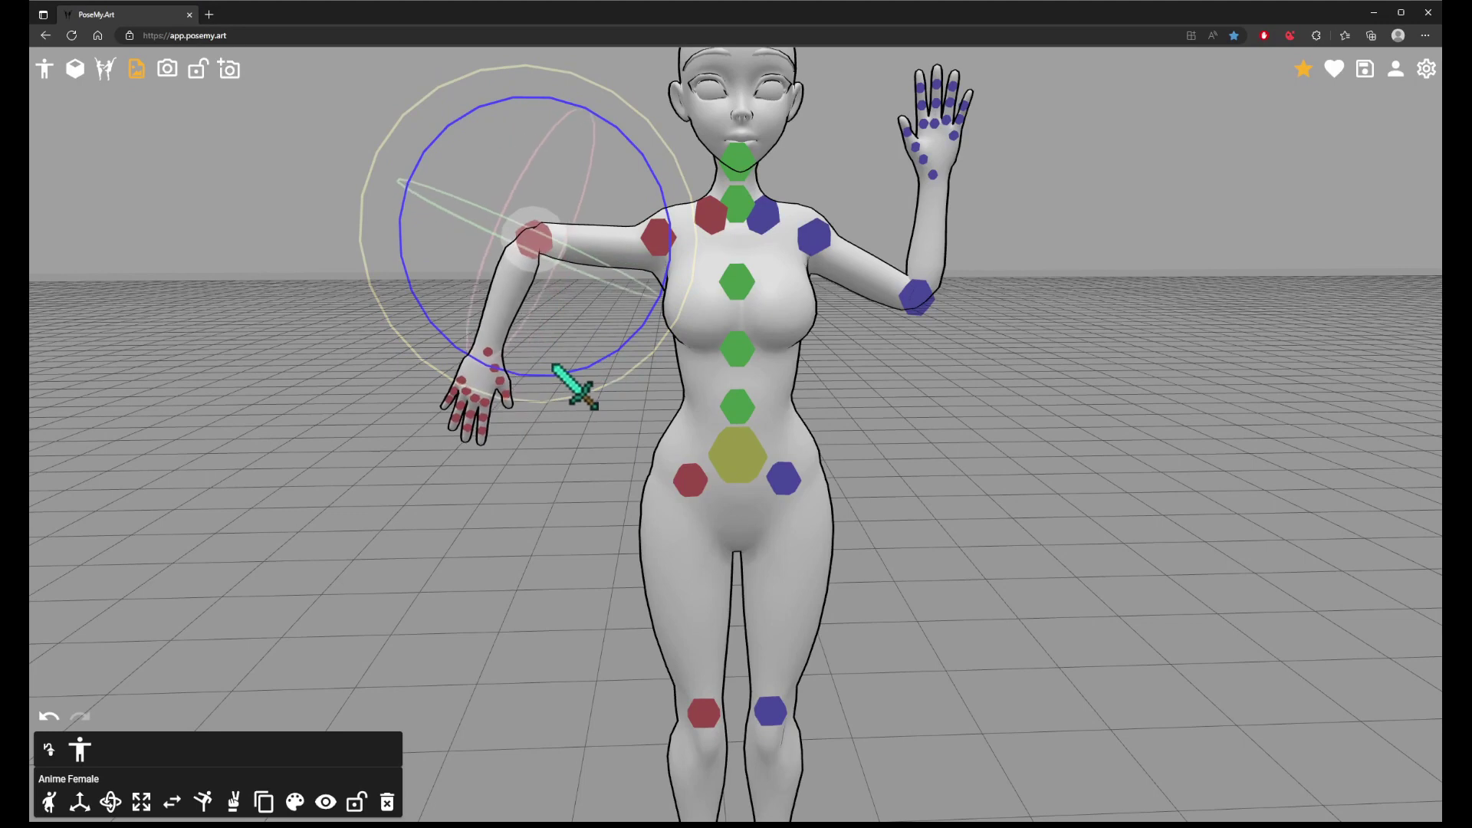
- Rotate the right forearm to hang straight down from the elbow and tilt the raised left forearm outward
drag(555, 365, 675, 368)
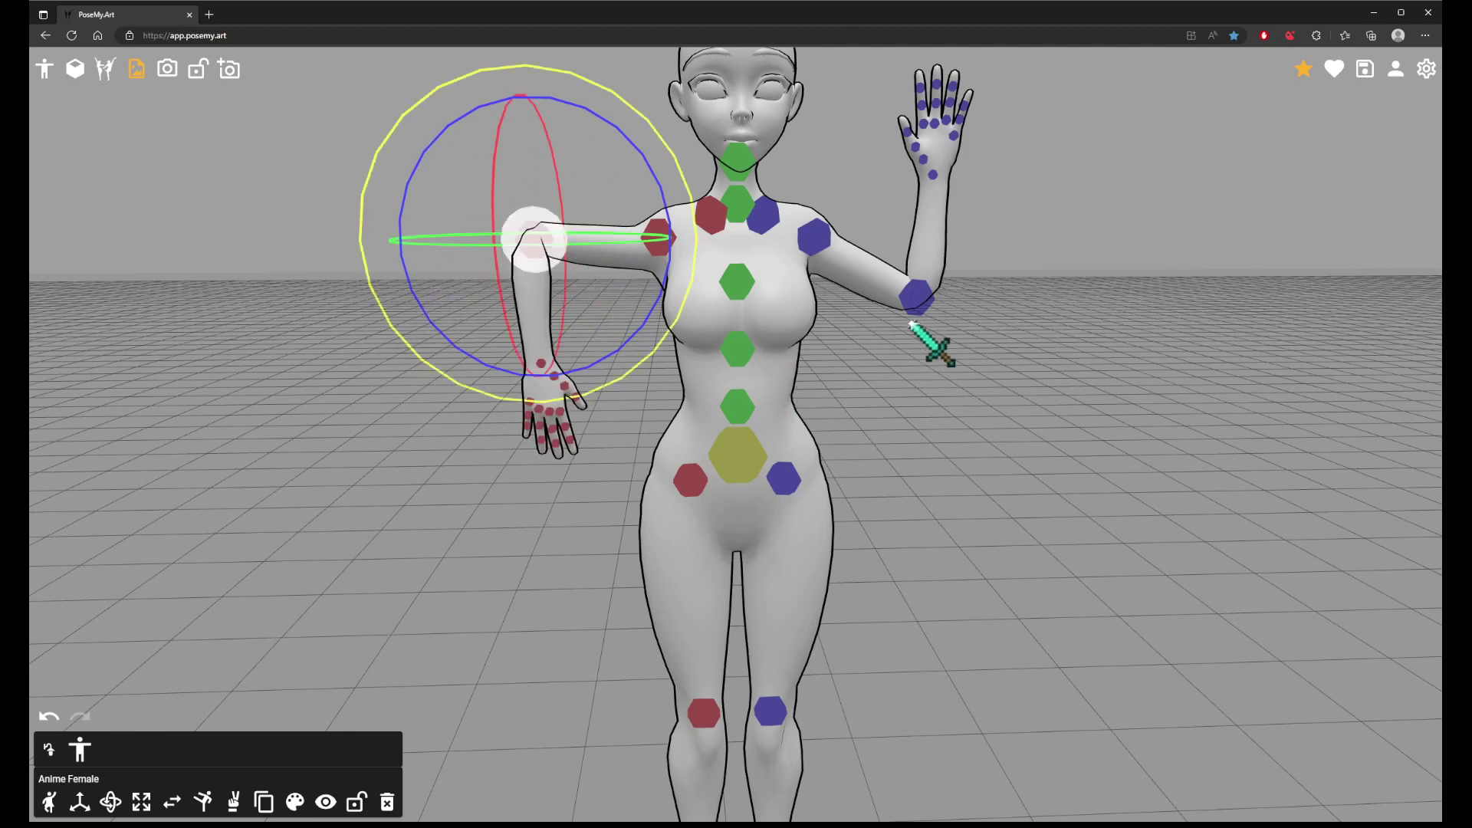
click(913, 294)
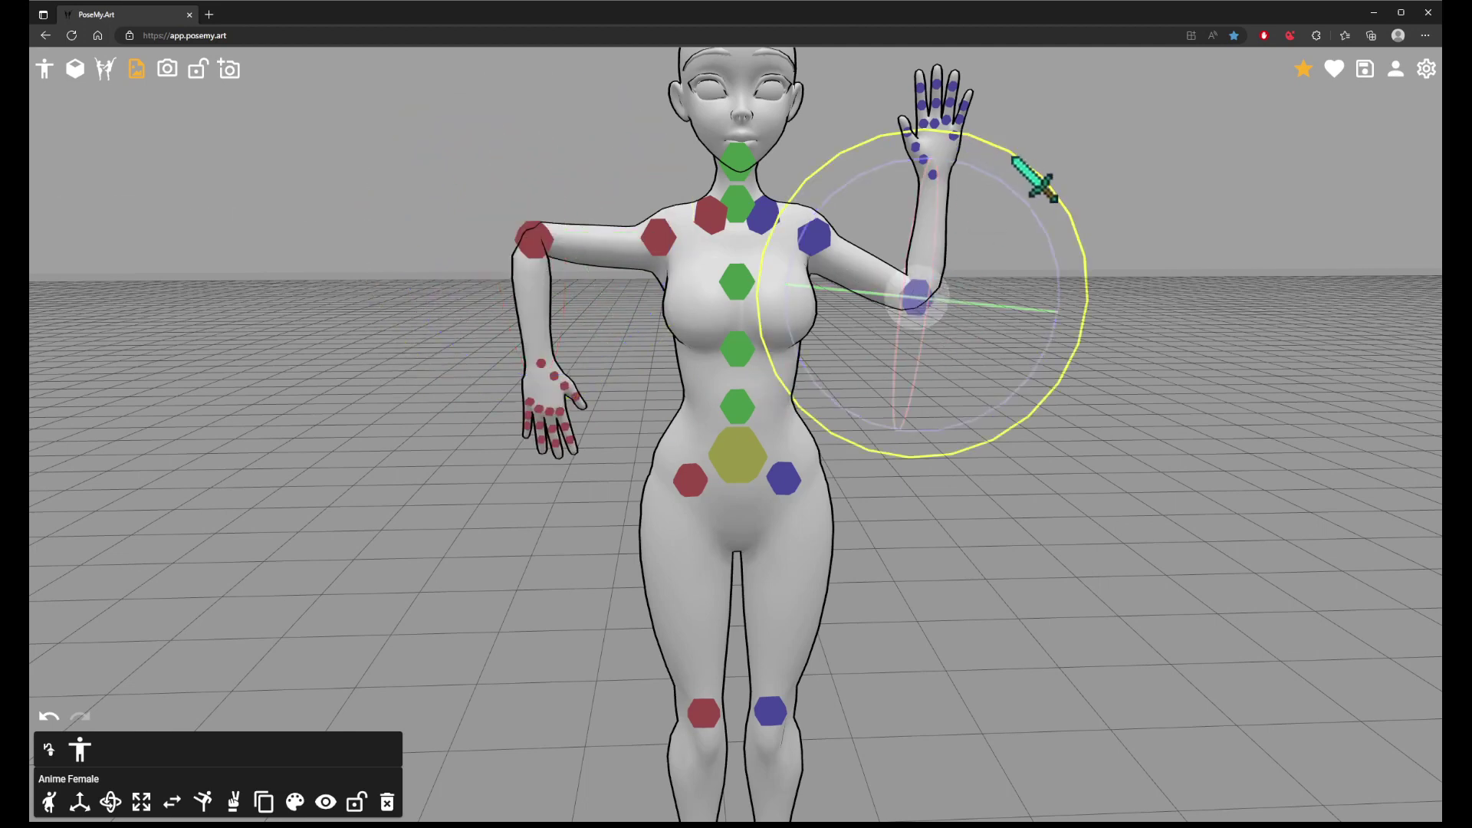
drag(1024, 166, 1119, 195)
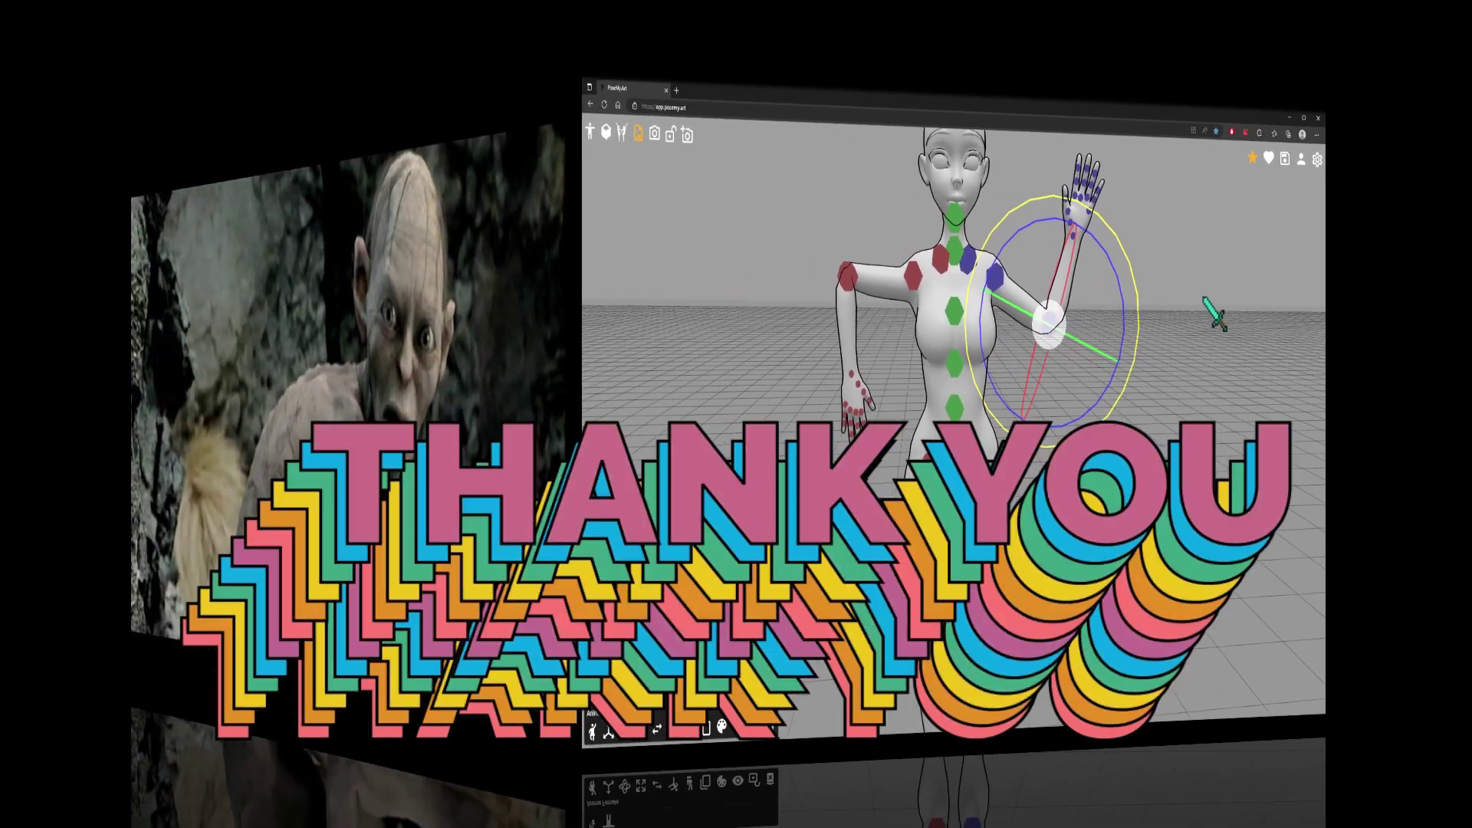